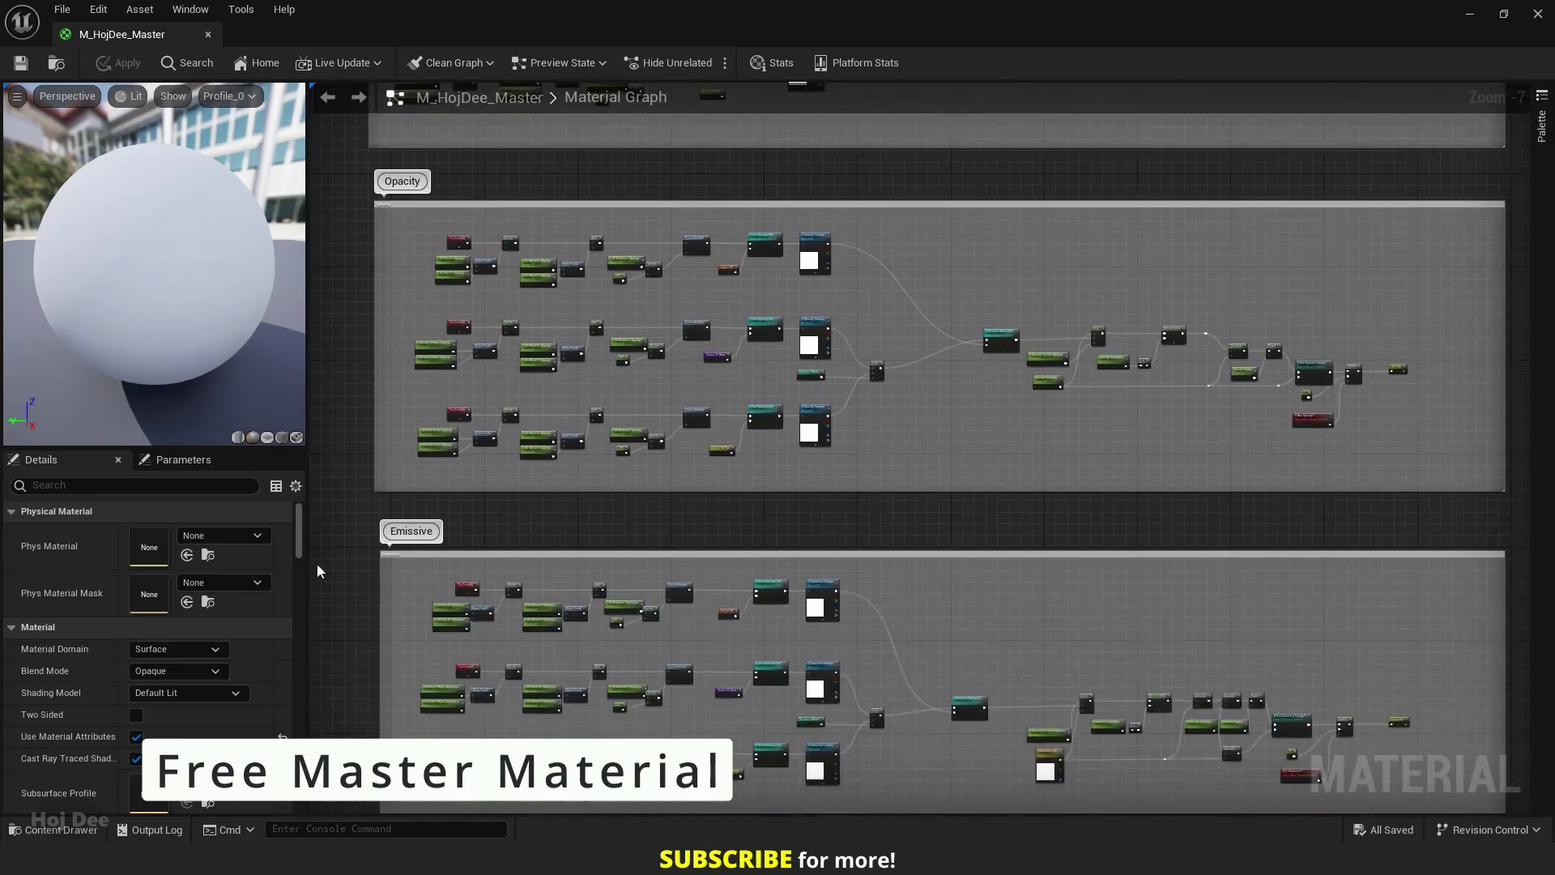
pyautogui.moveTo(318, 571); pyautogui.dragTo(332, 98, button='right')
pyautogui.moveTo(320, 462); pyautogui.dragTo(344, 133, button='right')
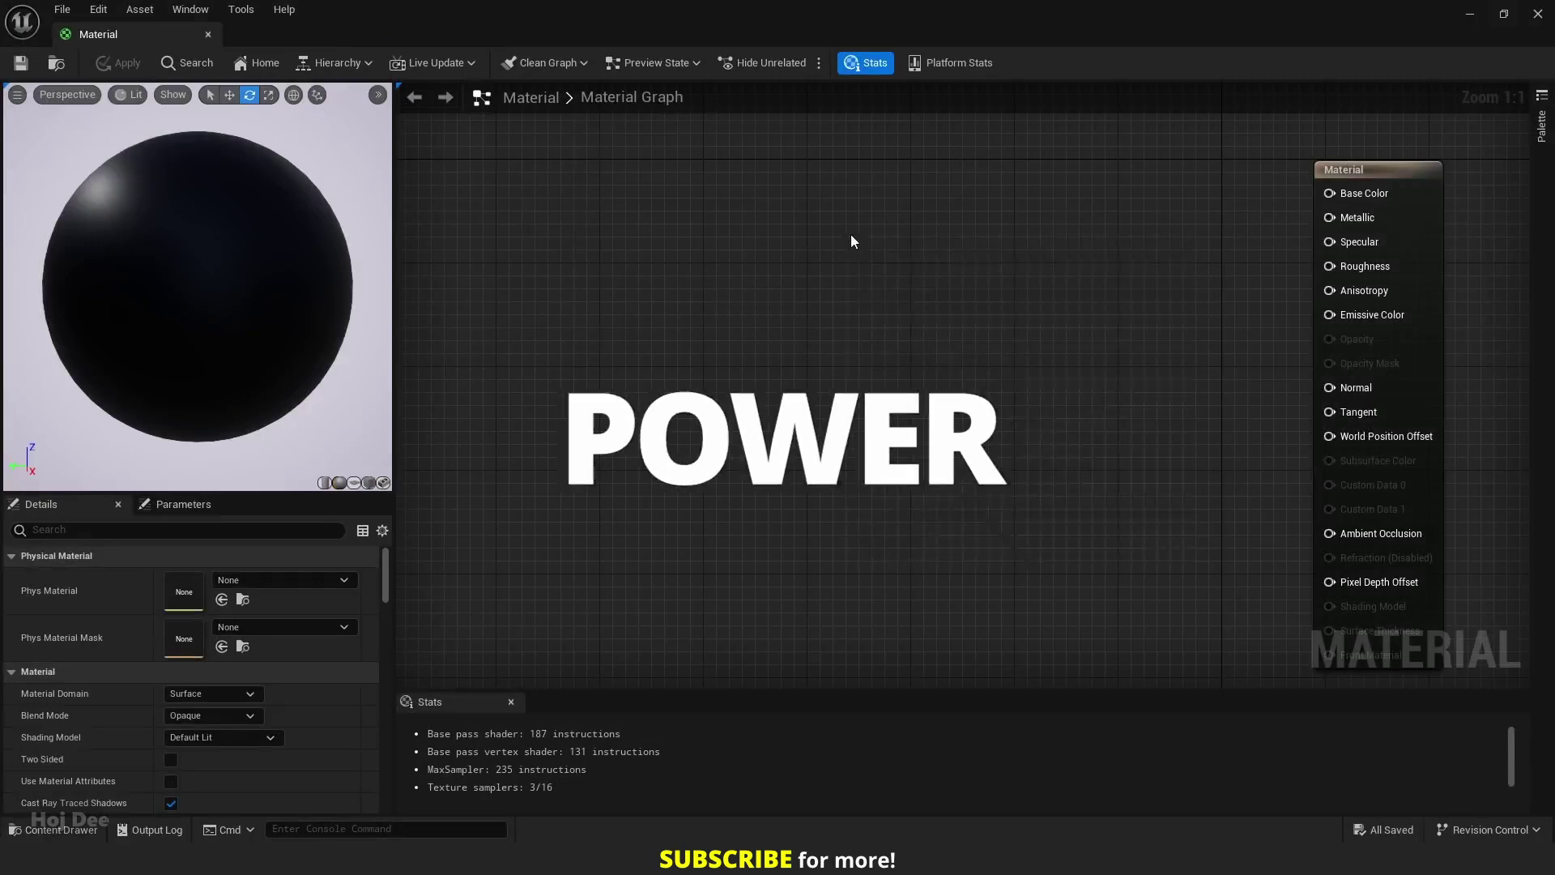
# - Add a Power node to the empty area of the material graph
pyautogui.rightClick(835, 226)
pyautogui.write('power')
pyautogui.press('Return')
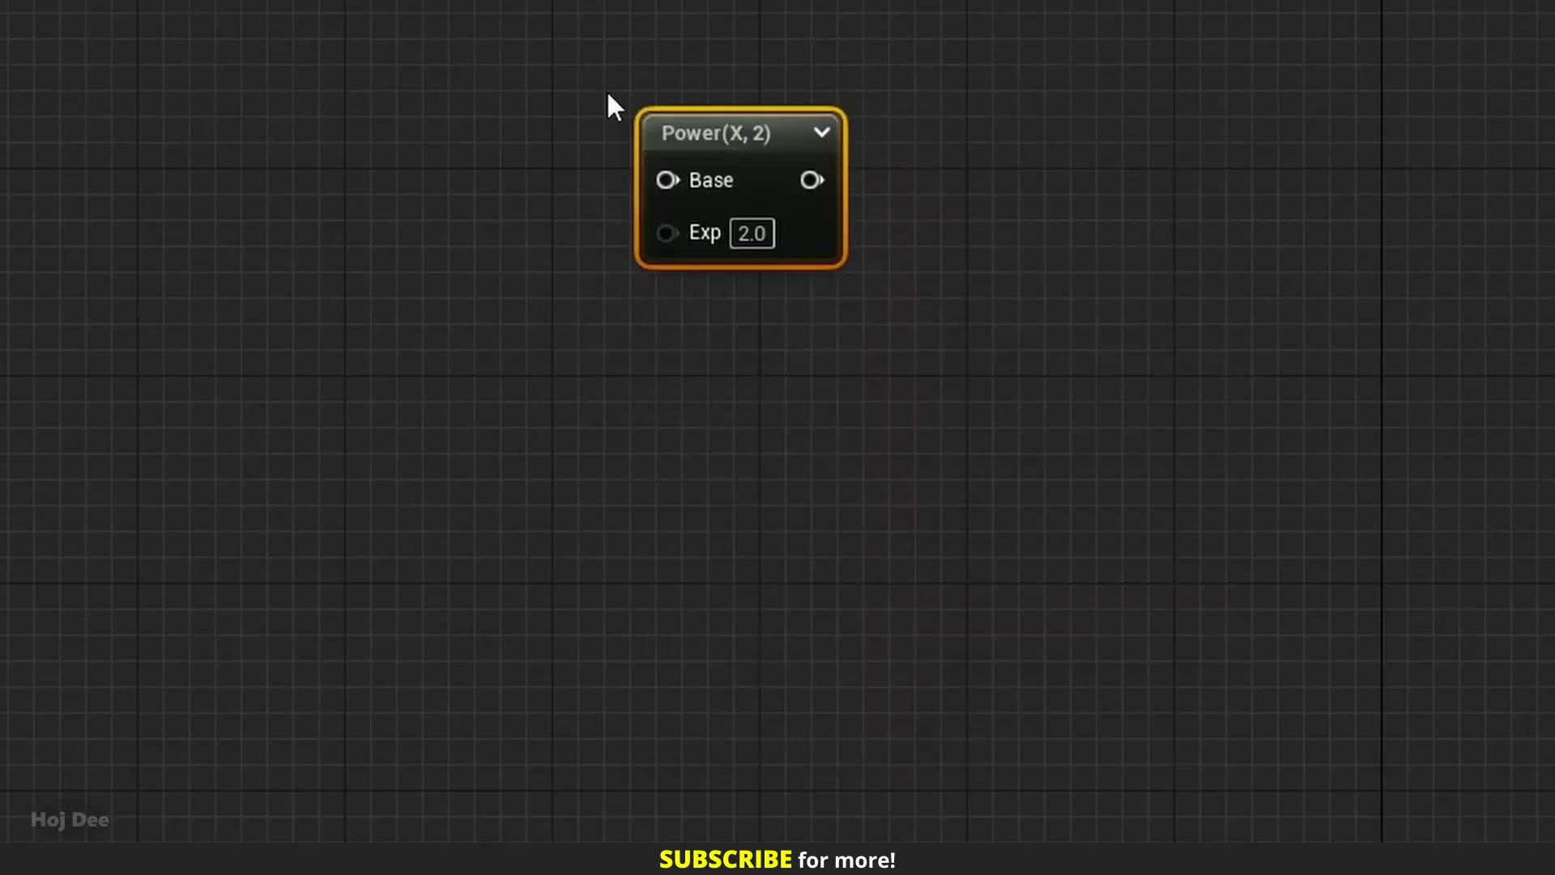
pyautogui.click(739, 344)
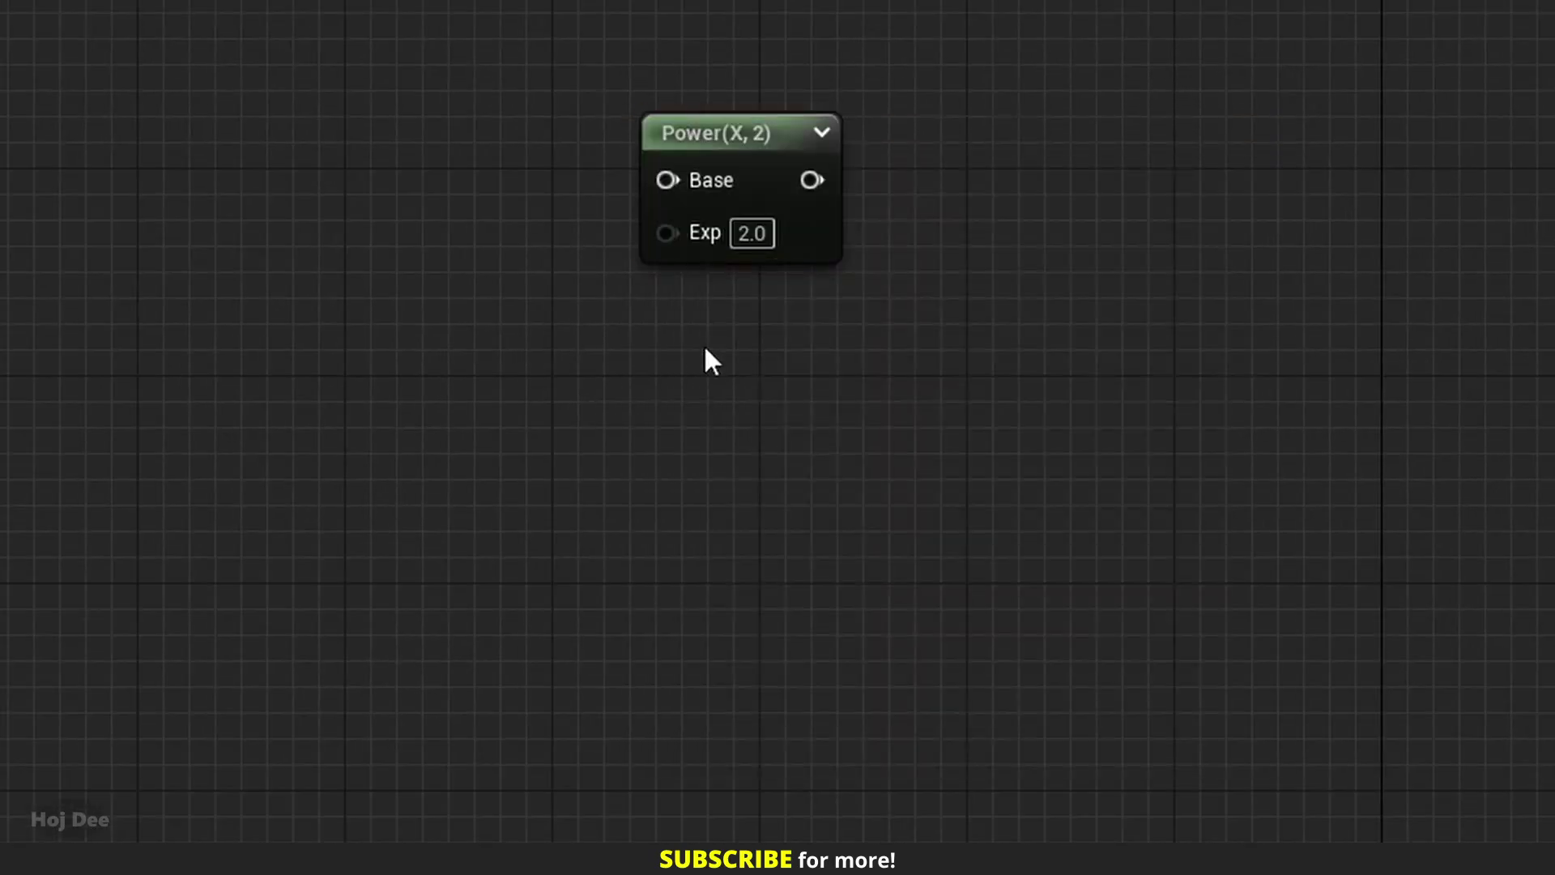
# - Place a second Power node below the first one, and delete it again
pyautogui.press('e')
pyautogui.click(705, 348)
pyautogui.moveTo(754, 364); pyautogui.dragTo(676, 312)
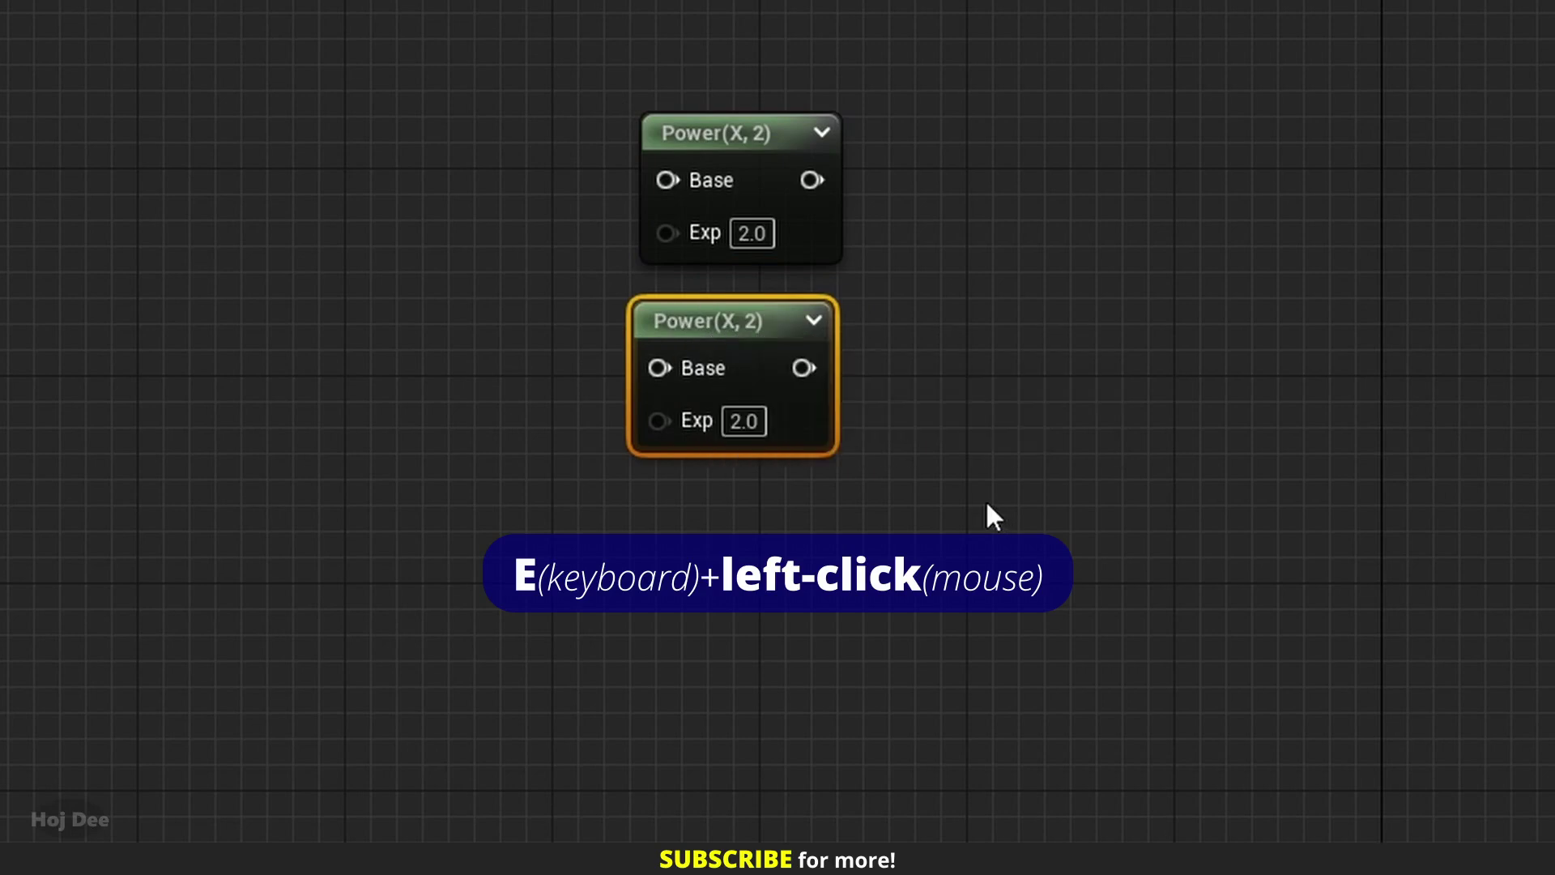
pyautogui.click(987, 504)
pyautogui.moveTo(939, 367); pyautogui.dragTo(613, 477)
pyautogui.press('Delete')
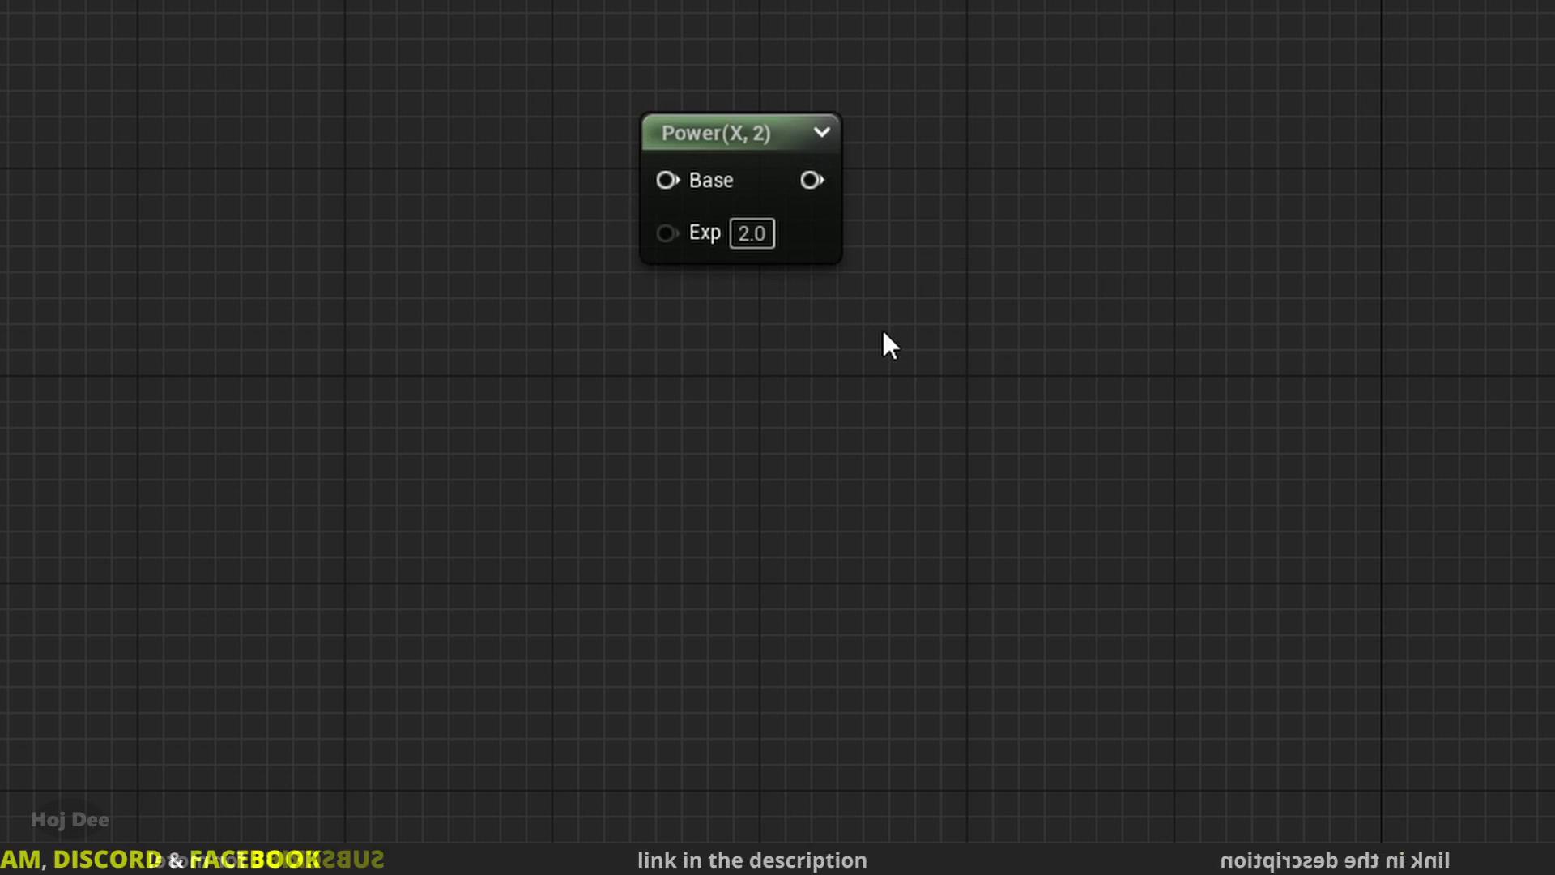
# - Add a scalar constant beside the Power node and connect it to the node's Exp input
pyautogui.click(670, 130)
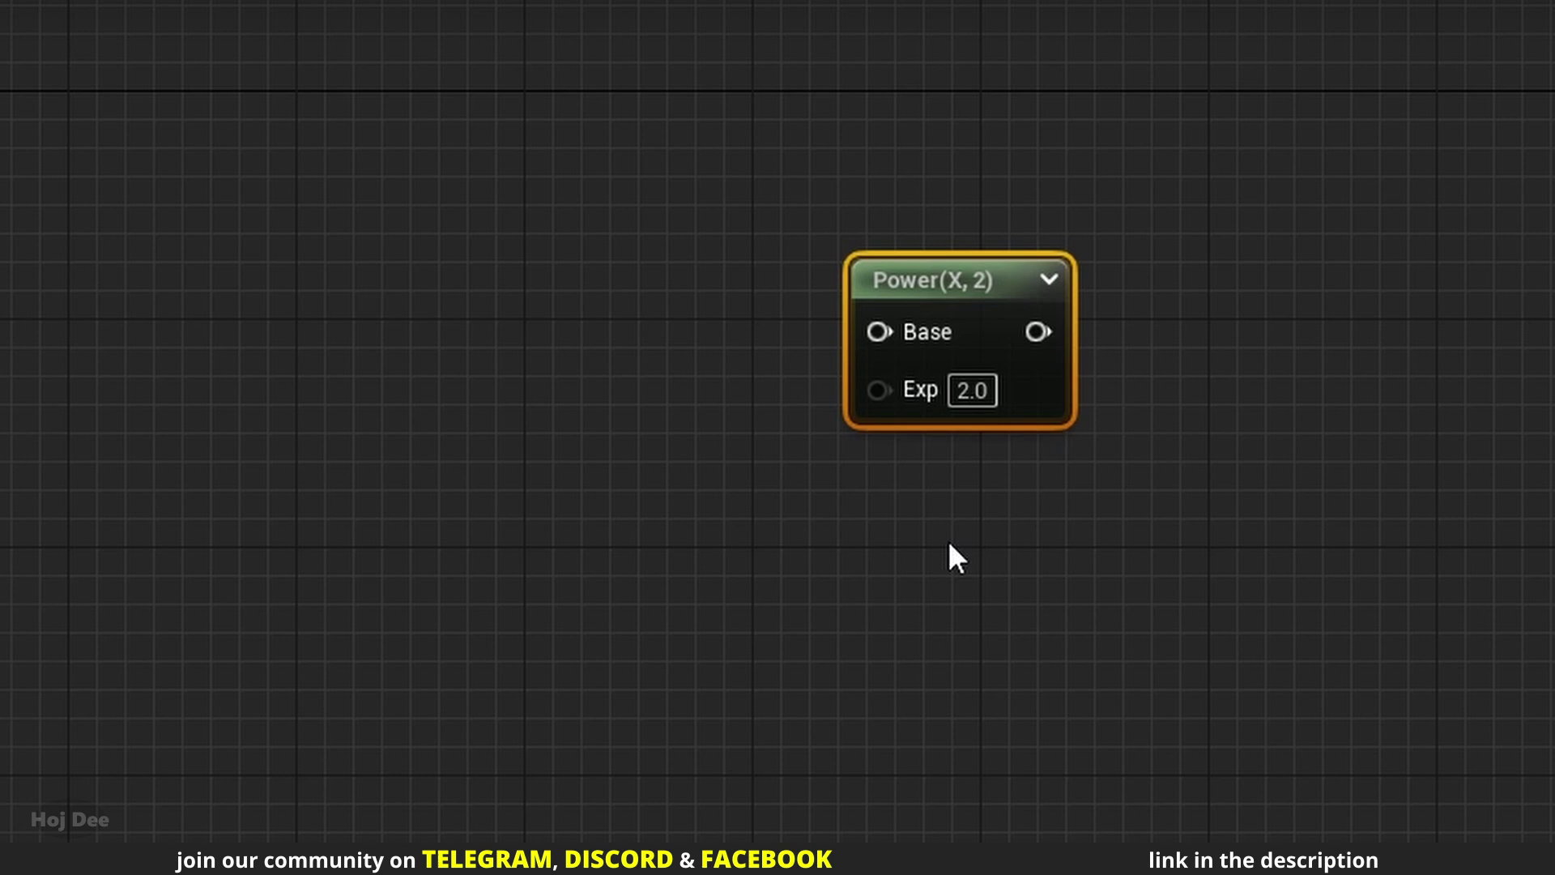
pyautogui.press('1')
pyautogui.click(635, 391)
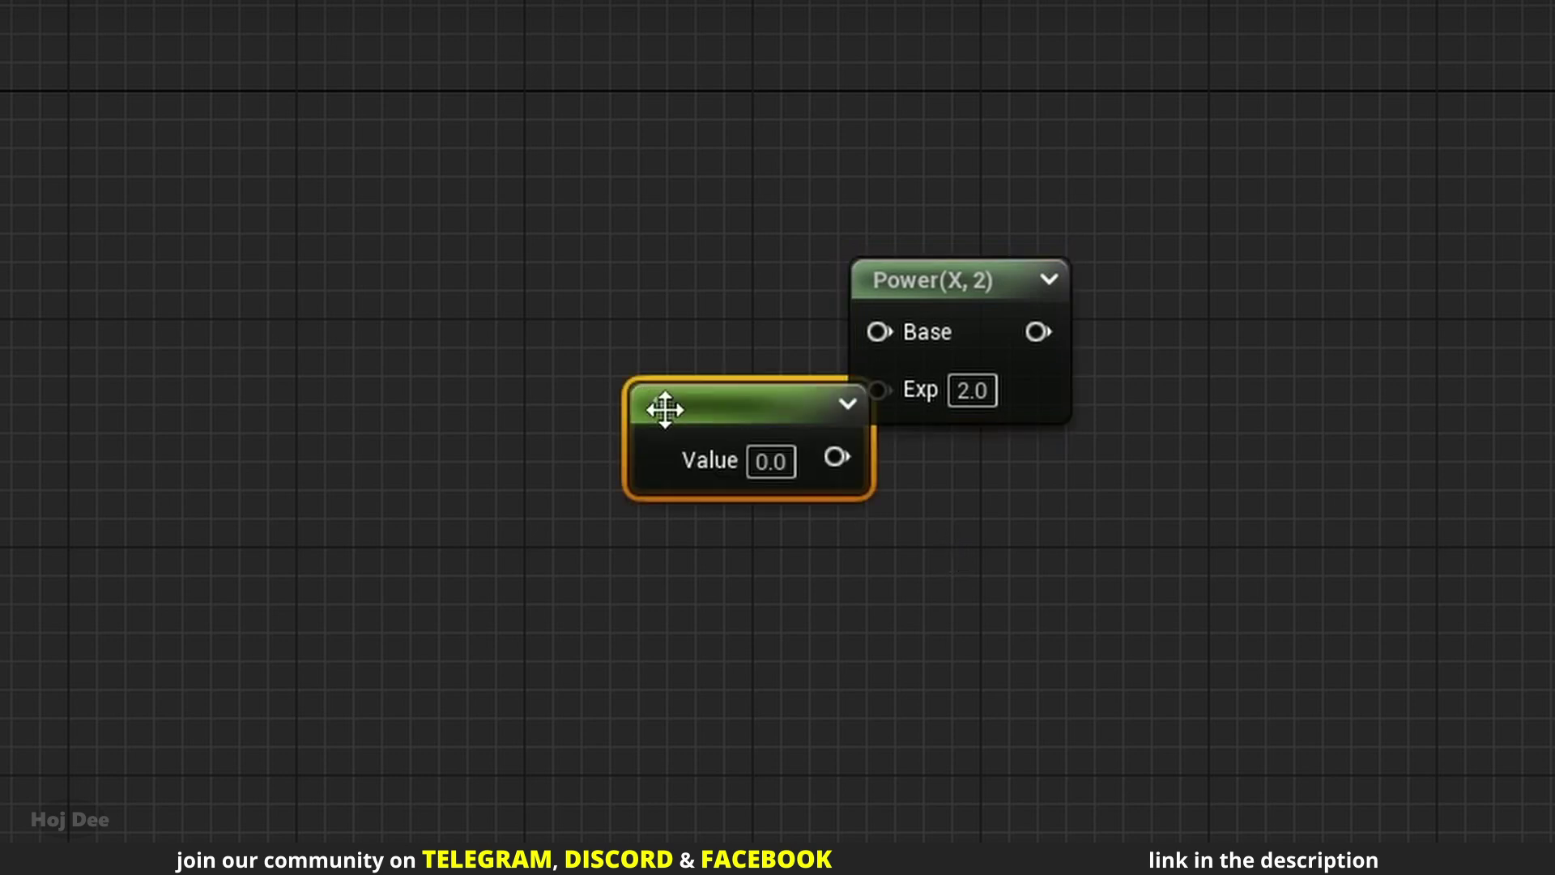
pyautogui.moveTo(663, 410); pyautogui.dragTo(477, 376)
pyautogui.moveTo(651, 424); pyautogui.dragTo(883, 387)
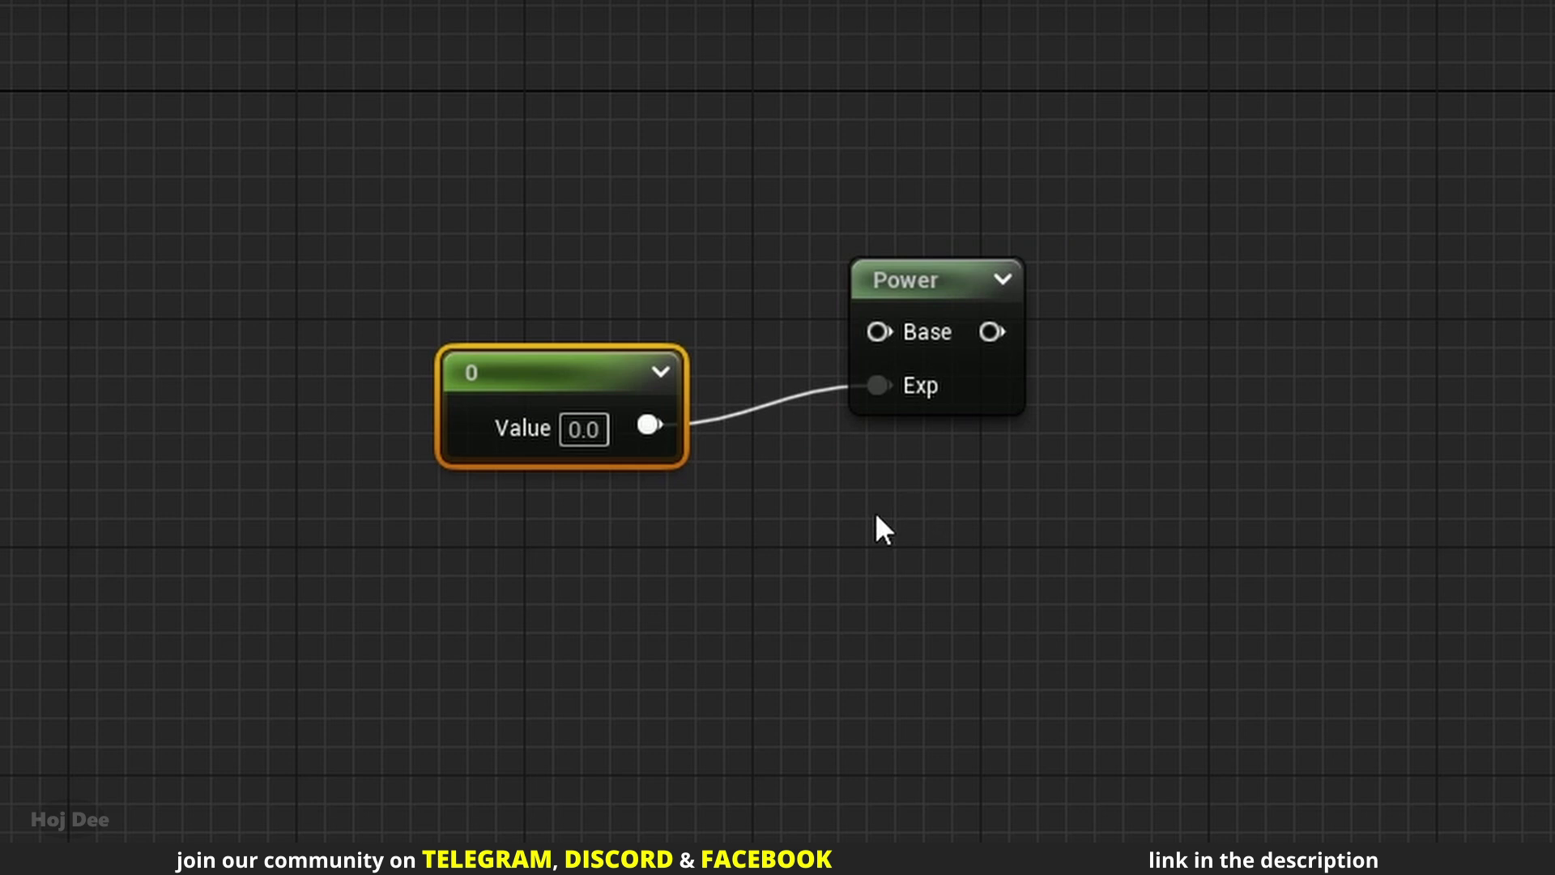
# - Select the Power node and fill in its description in the node's details
pyautogui.click(931, 320)
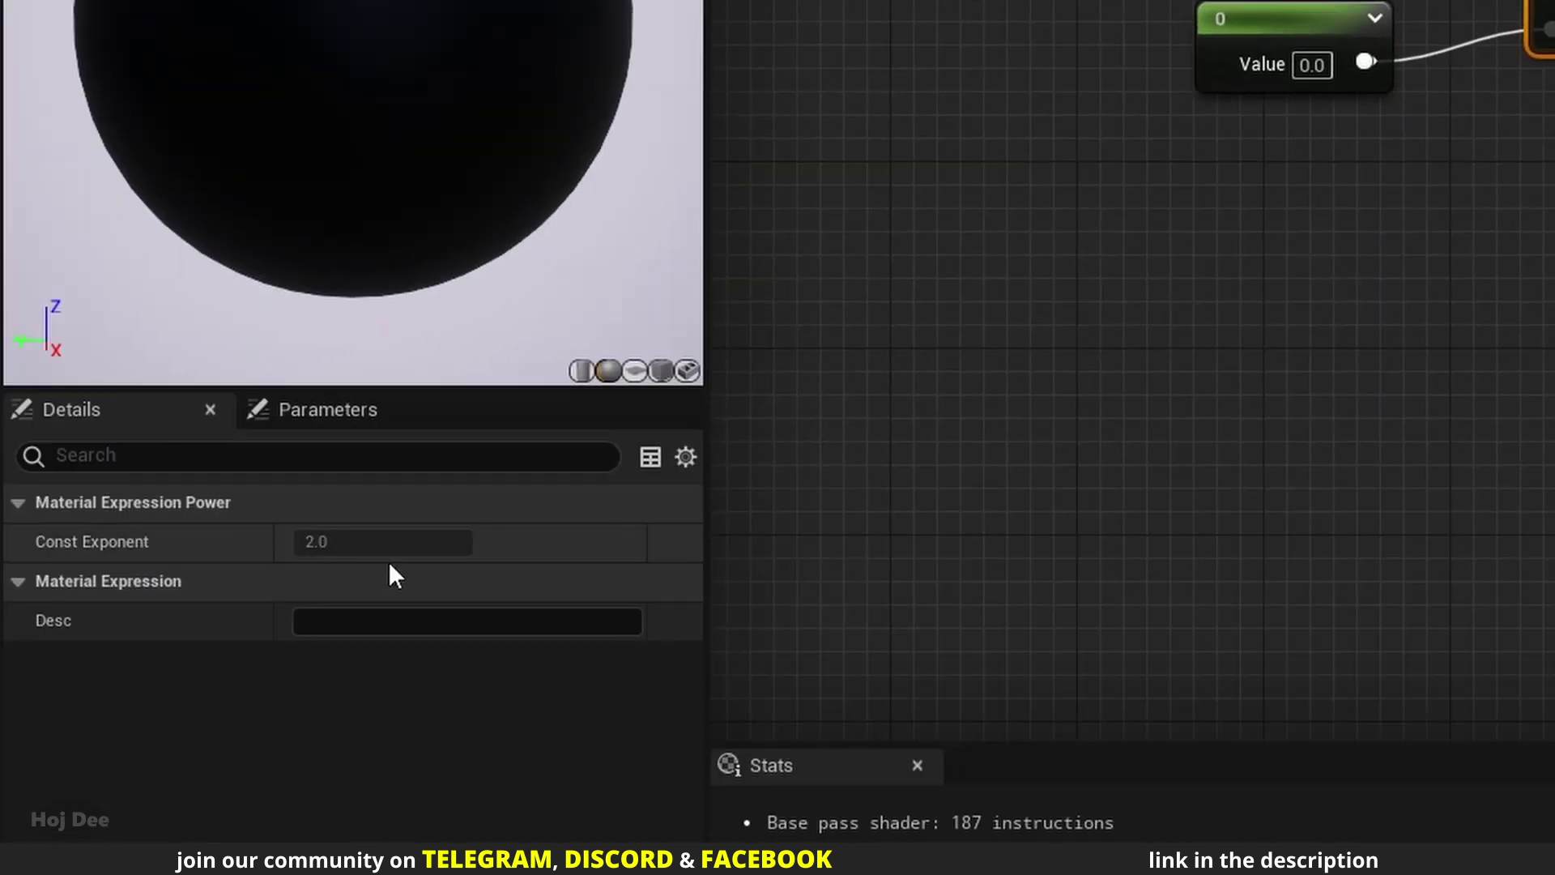
pyautogui.click(349, 621)
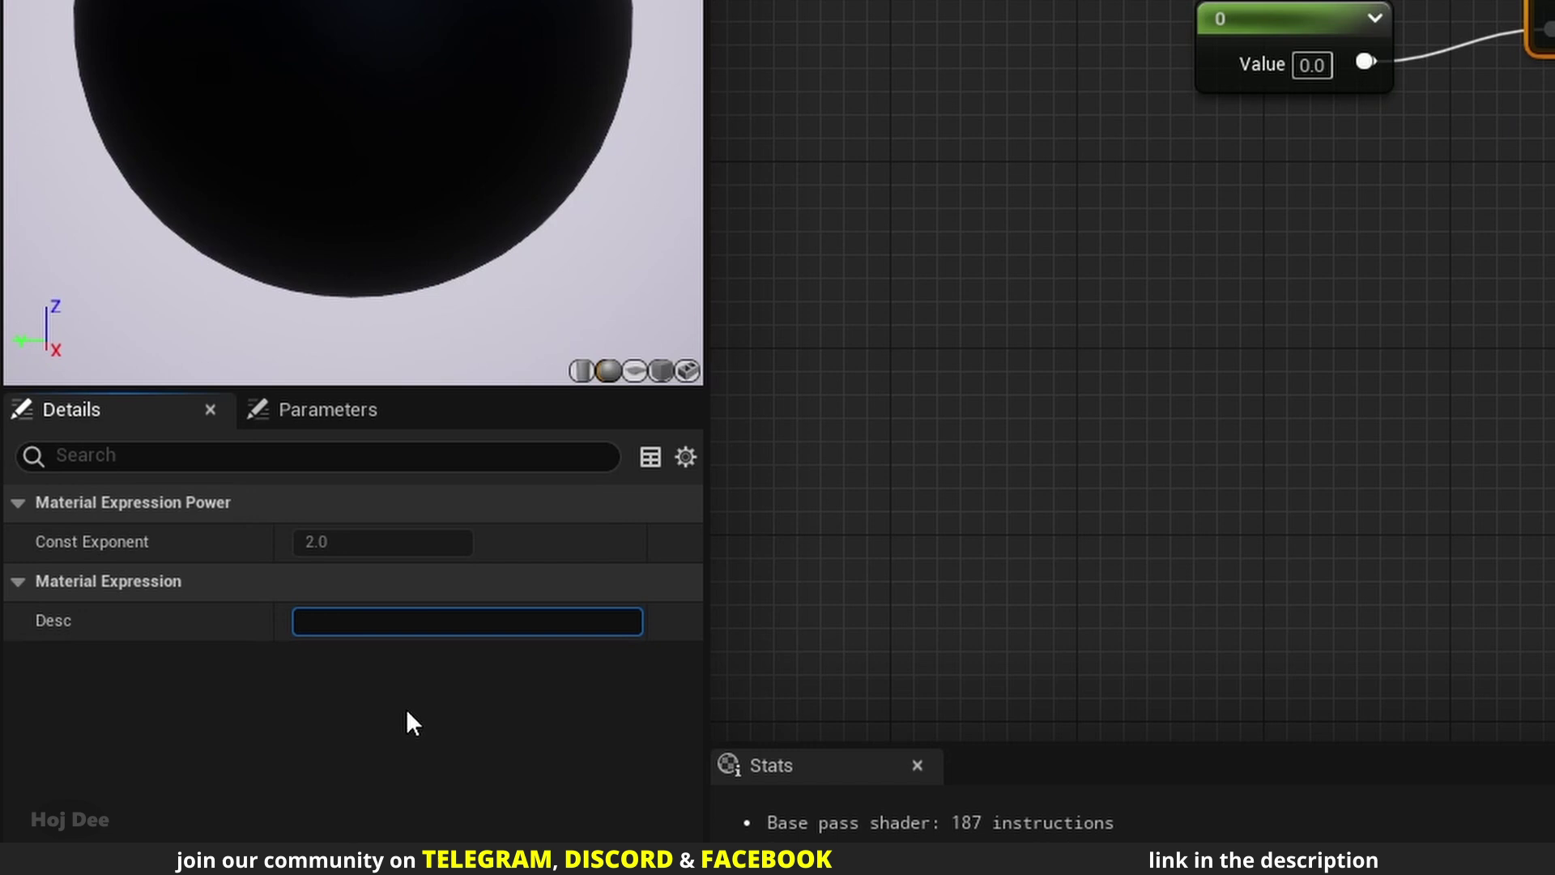
pyautogui.write('Hoj Dee')
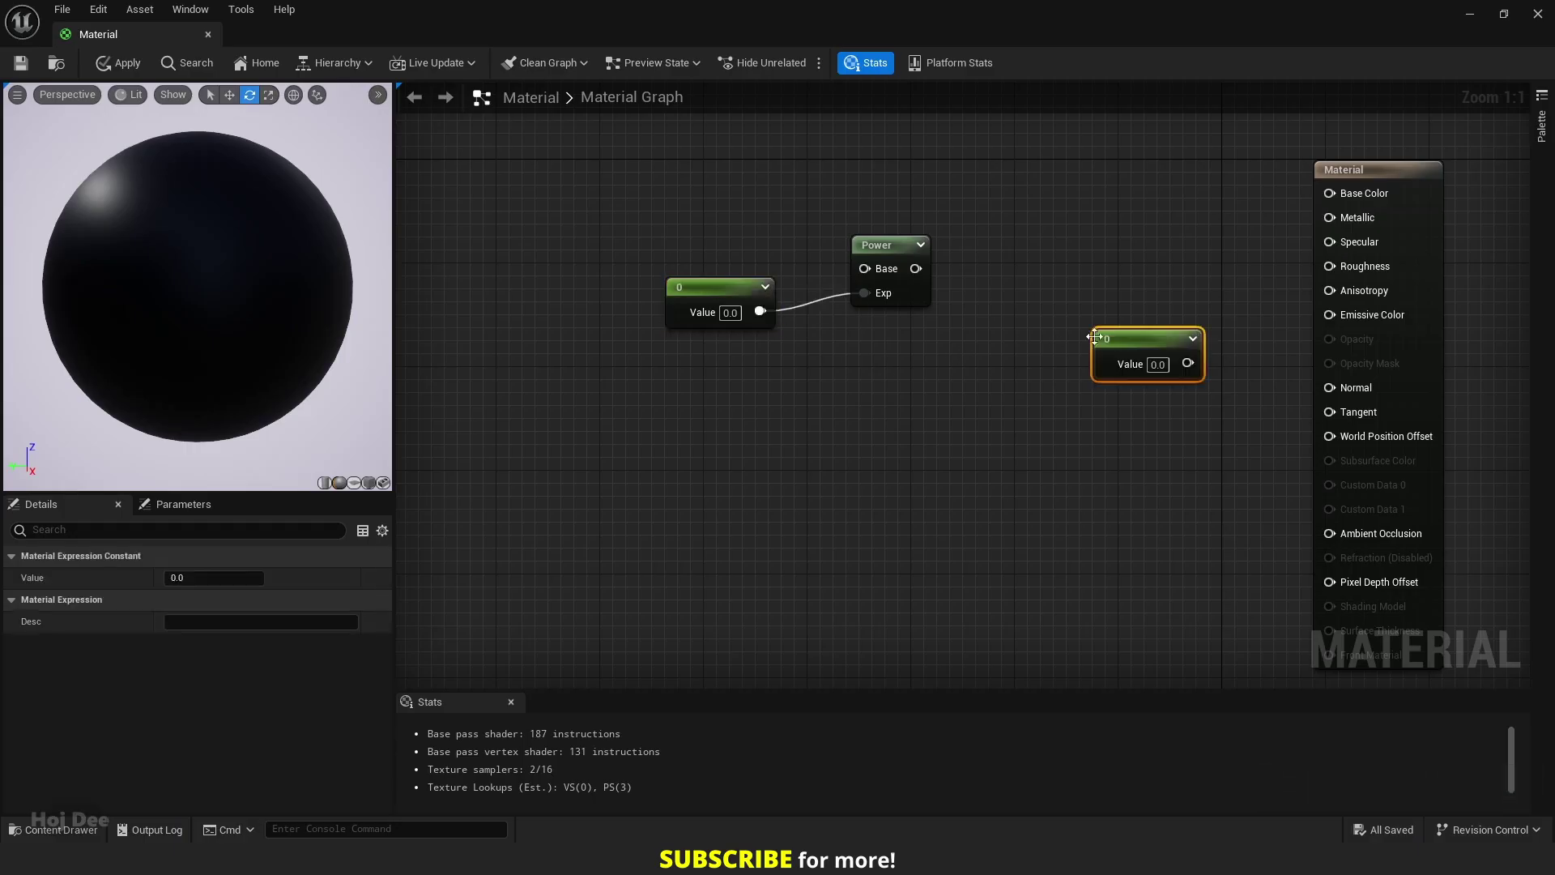
# - Rewire the scalar constant from the Power node's Exp input to its Base input and set its value to 0.7
pyautogui.hotkey('ctrl', 'z')
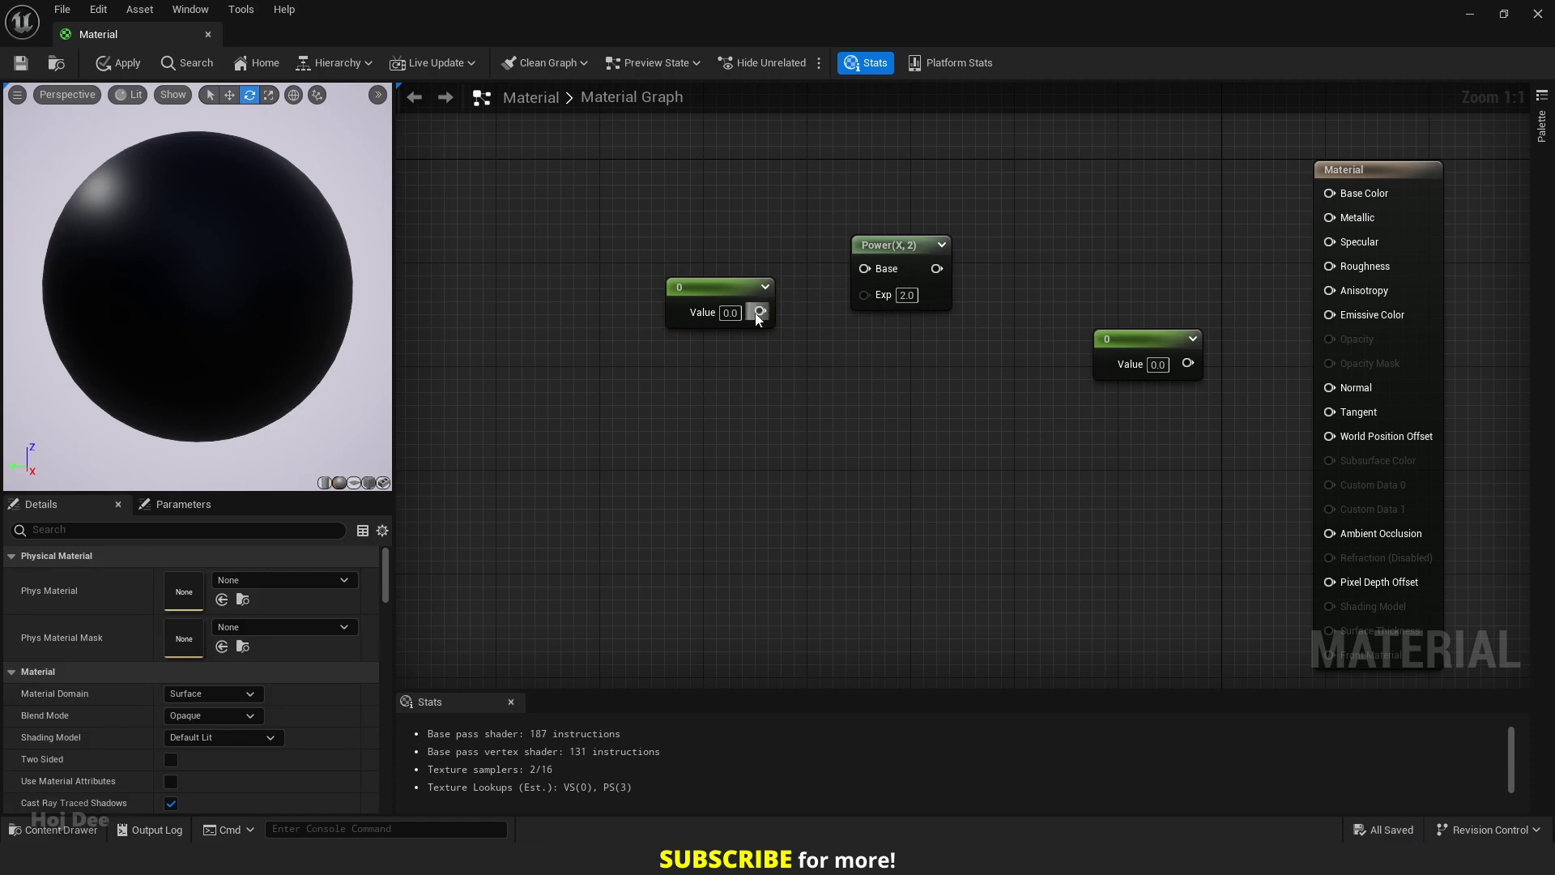
pyautogui.moveTo(752, 294); pyautogui.dragTo(753, 269)
pyautogui.click(731, 280)
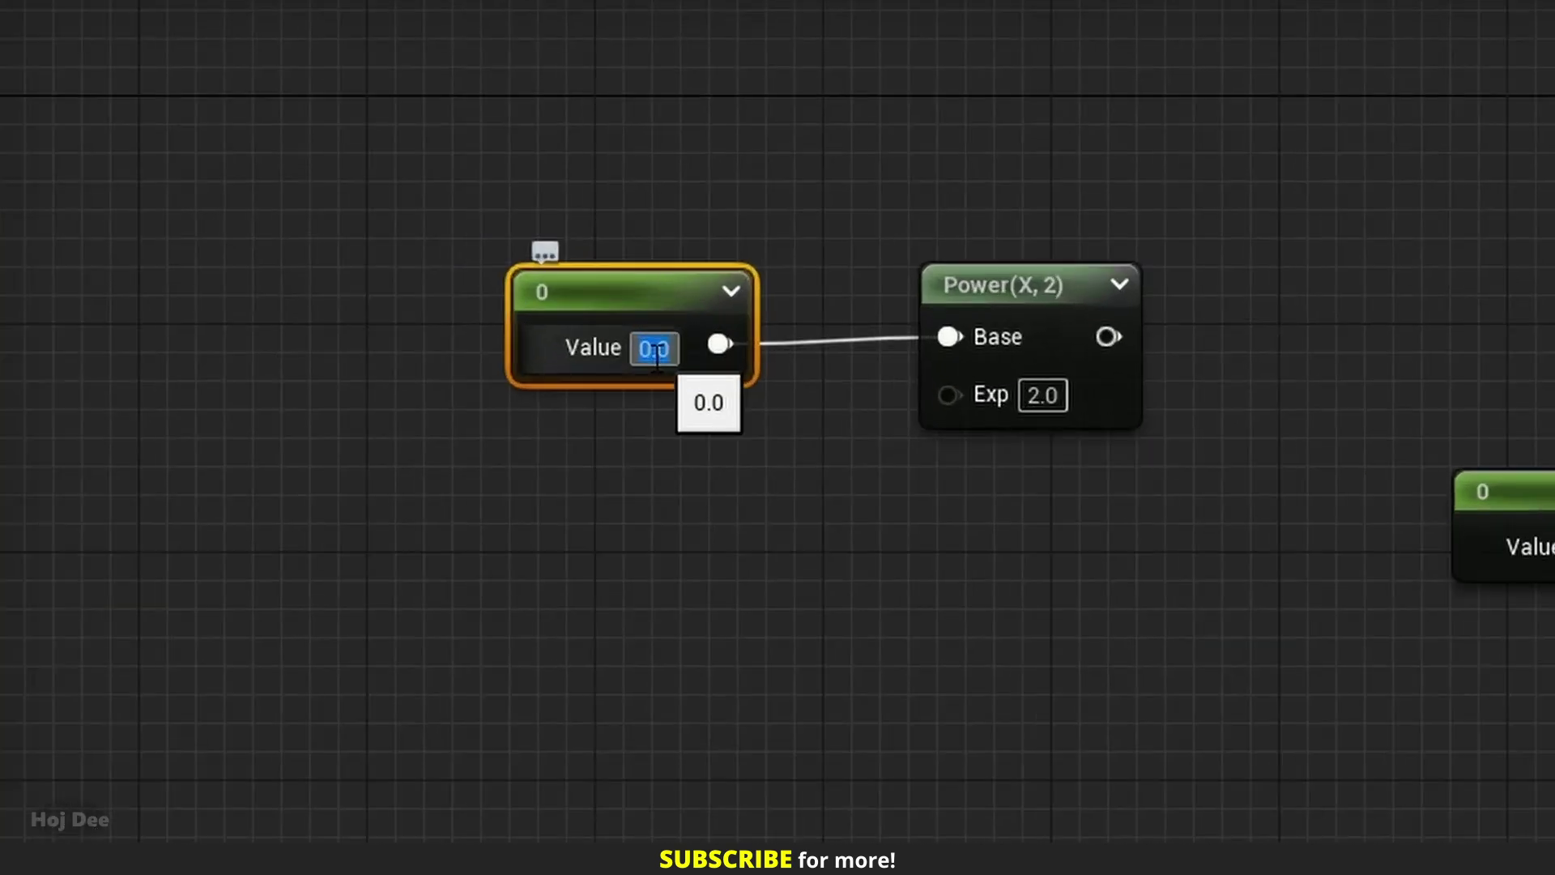
pyautogui.write('0.7')
pyautogui.press('Return')
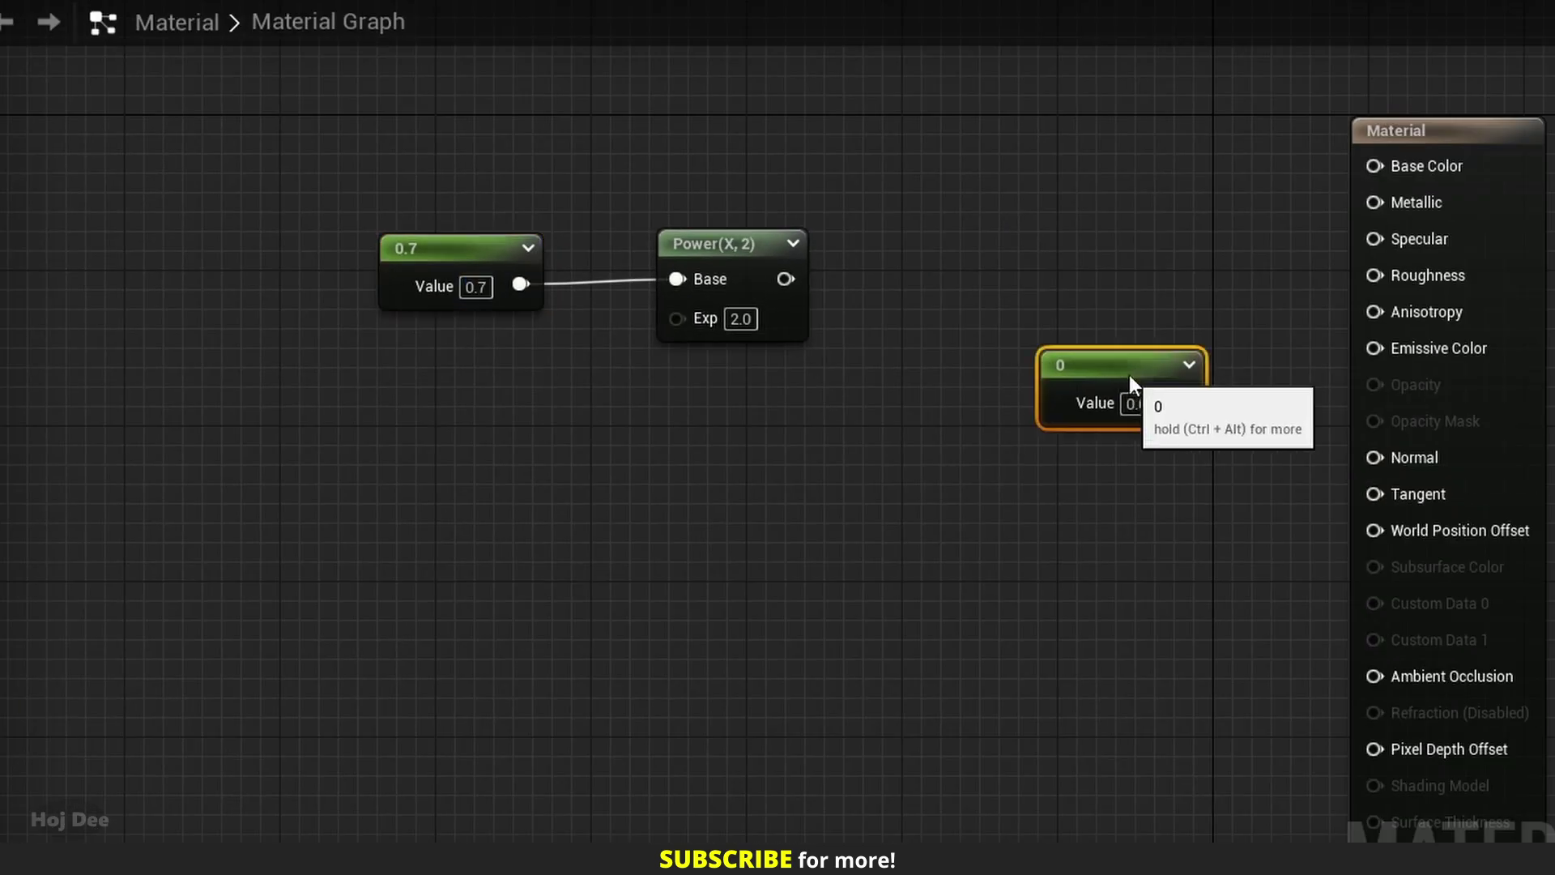
# - Move the unconnected constant nearer the Material node and set the Power node's exponent to 3
pyautogui.moveTo(1129, 376); pyautogui.dragTo(1164, 275)
pyautogui.click(661, 237)
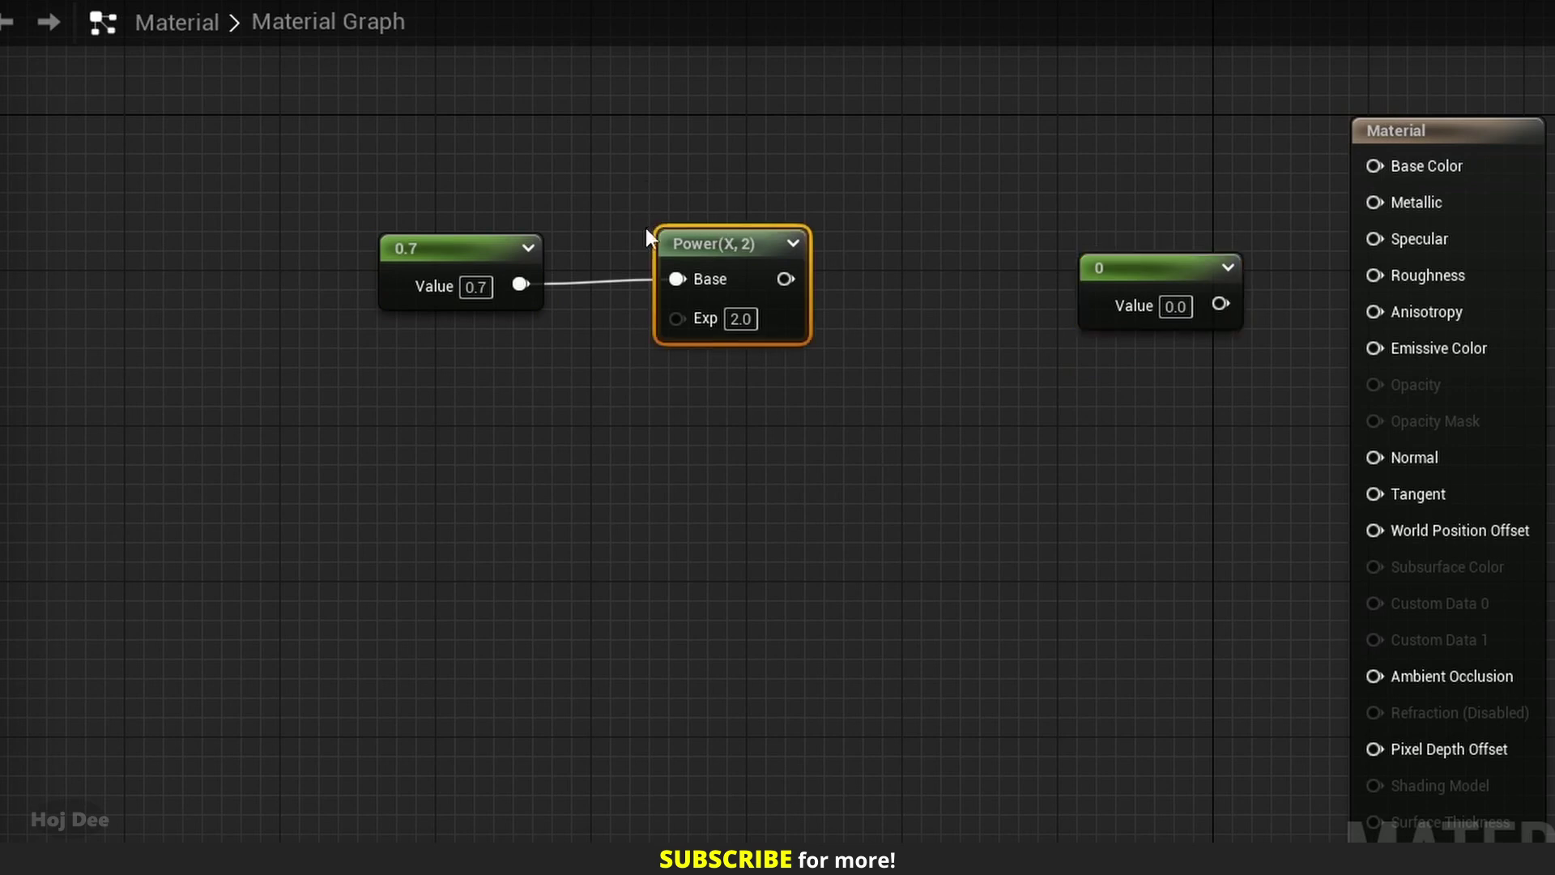
pyautogui.click(740, 318)
pyautogui.write('3')
# - Connect the Power node's output to Base Color and move it together with the 0.7 constant closer to the Material node
pyautogui.moveTo(784, 279); pyautogui.dragTo(1379, 173)
pyautogui.keyDown('ctrl'); pyautogui.click(494, 247); pyautogui.keyUp('ctrl')
pyautogui.moveTo(690, 246); pyautogui.dragTo(917, 134)
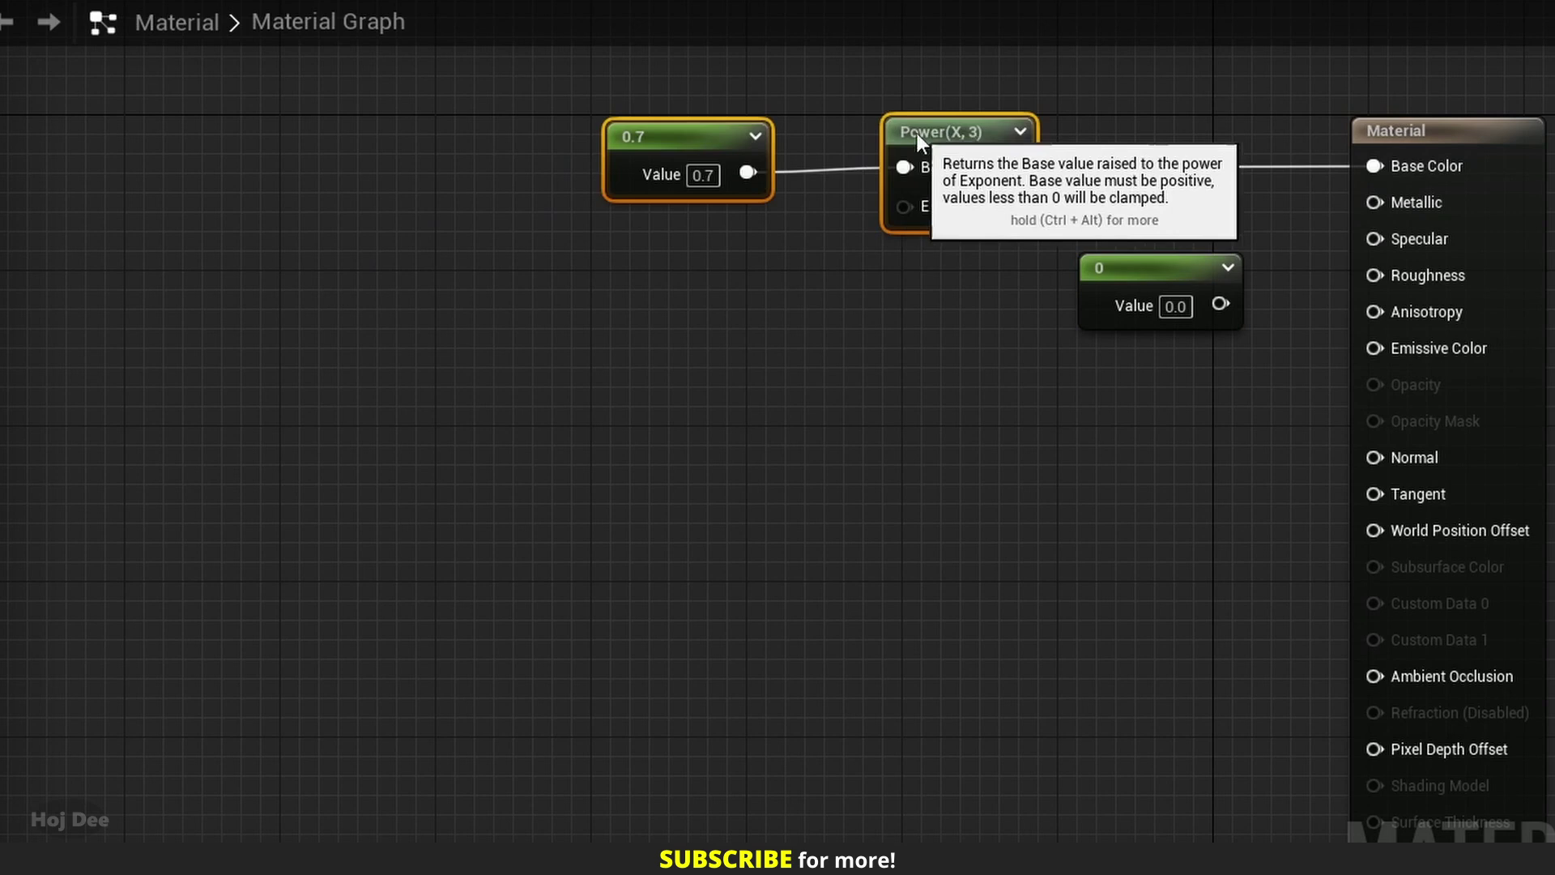
pyautogui.click(902, 283)
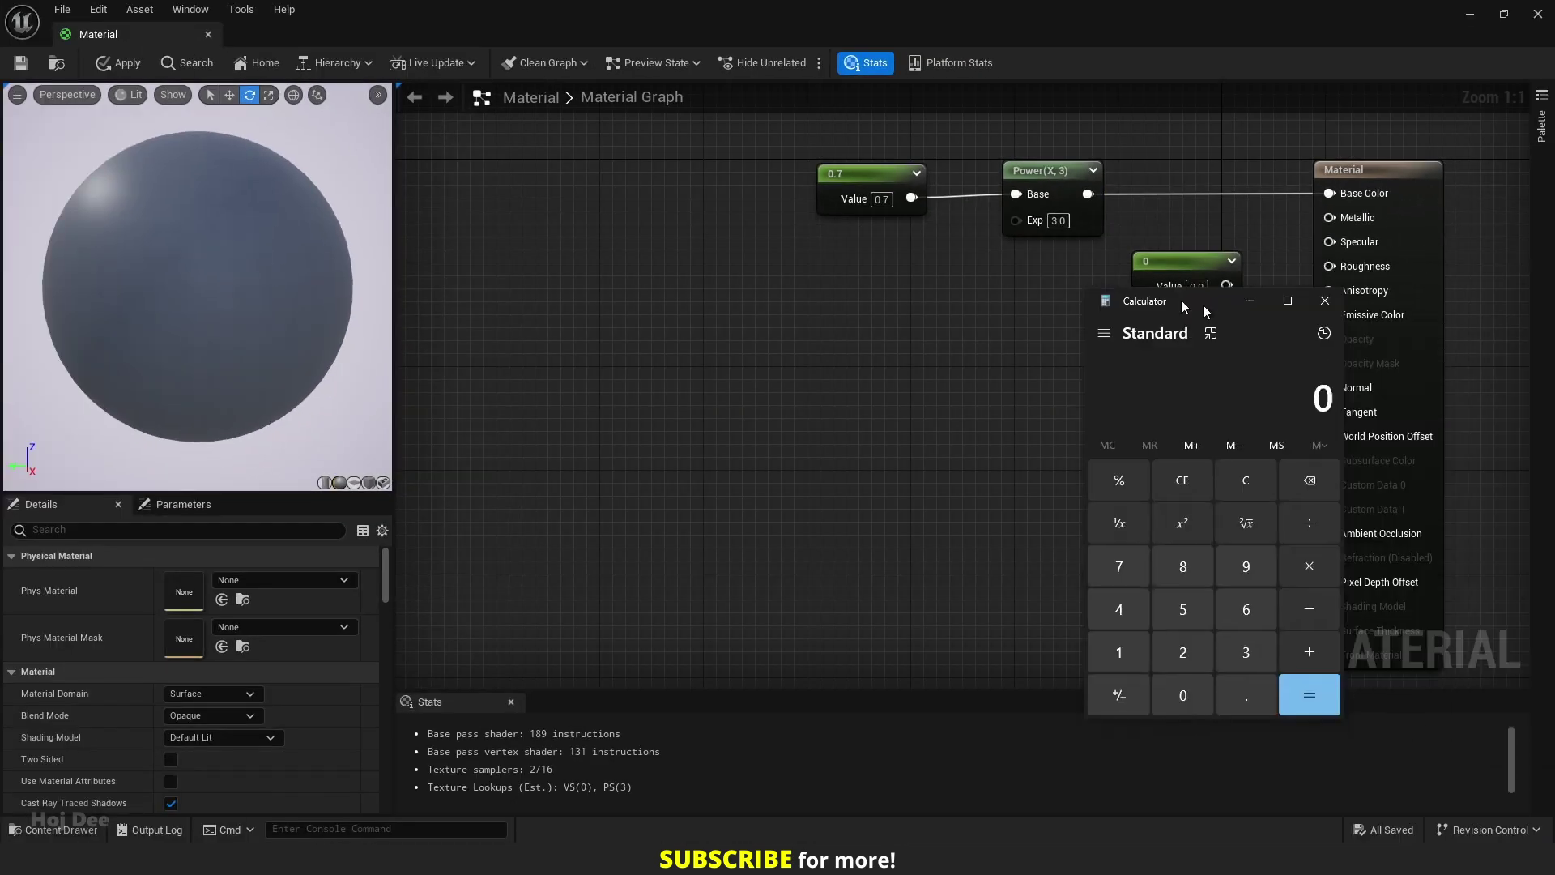
# - Move the Calculator window clear of the nodes and set the unconnected constant's value to 0.343
pyautogui.moveTo(1202, 305); pyautogui.dragTo(580, 162)
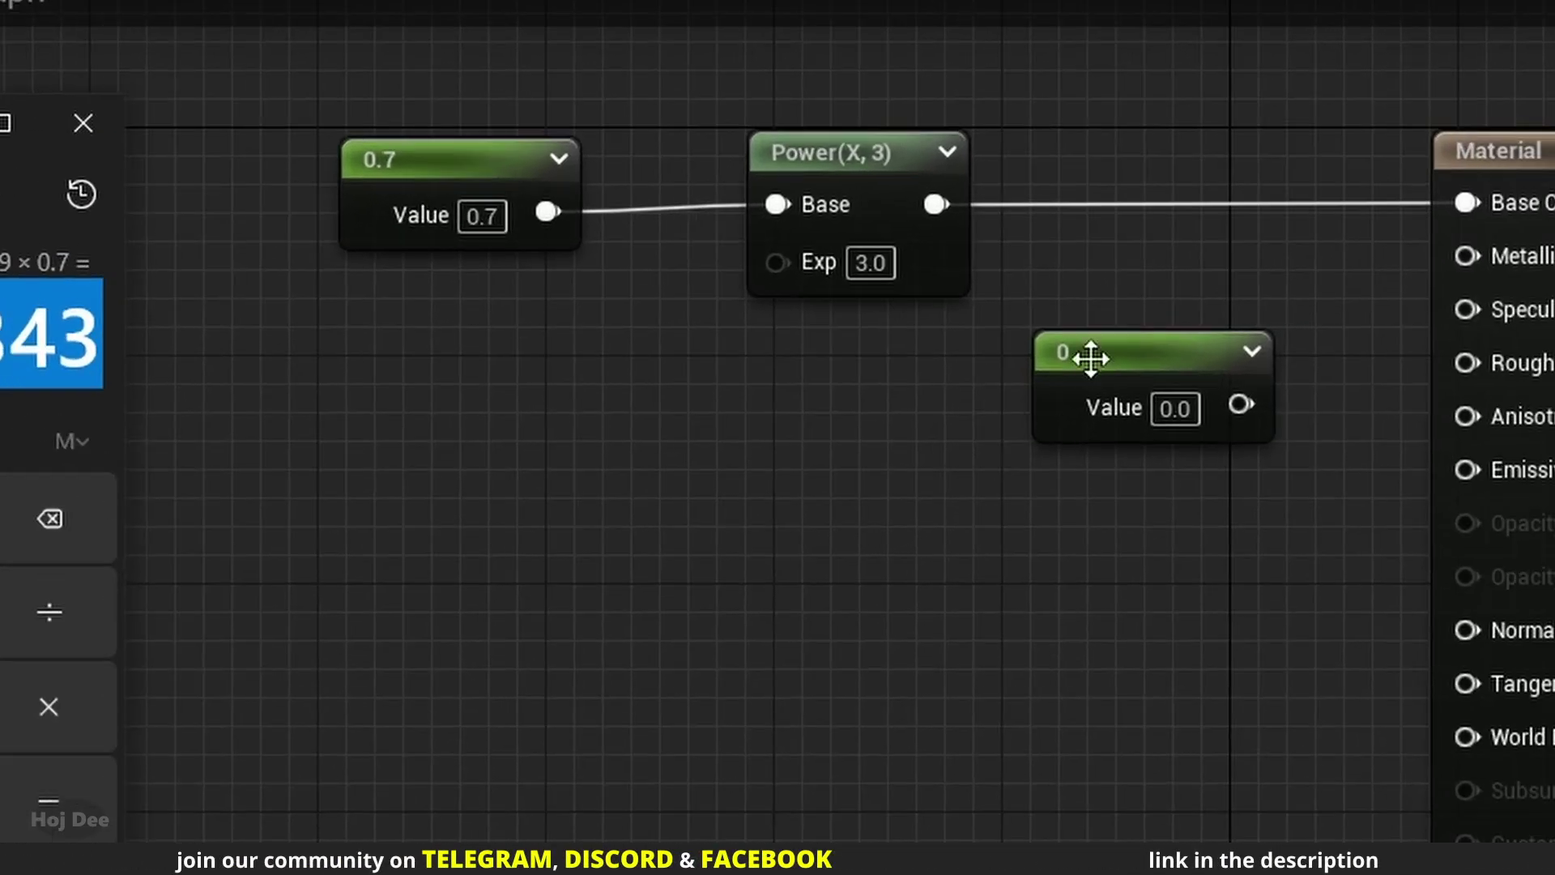
pyautogui.click(1439, 268)
pyautogui.click(1494, 304)
pyautogui.write('0.343')
pyautogui.press('Return')
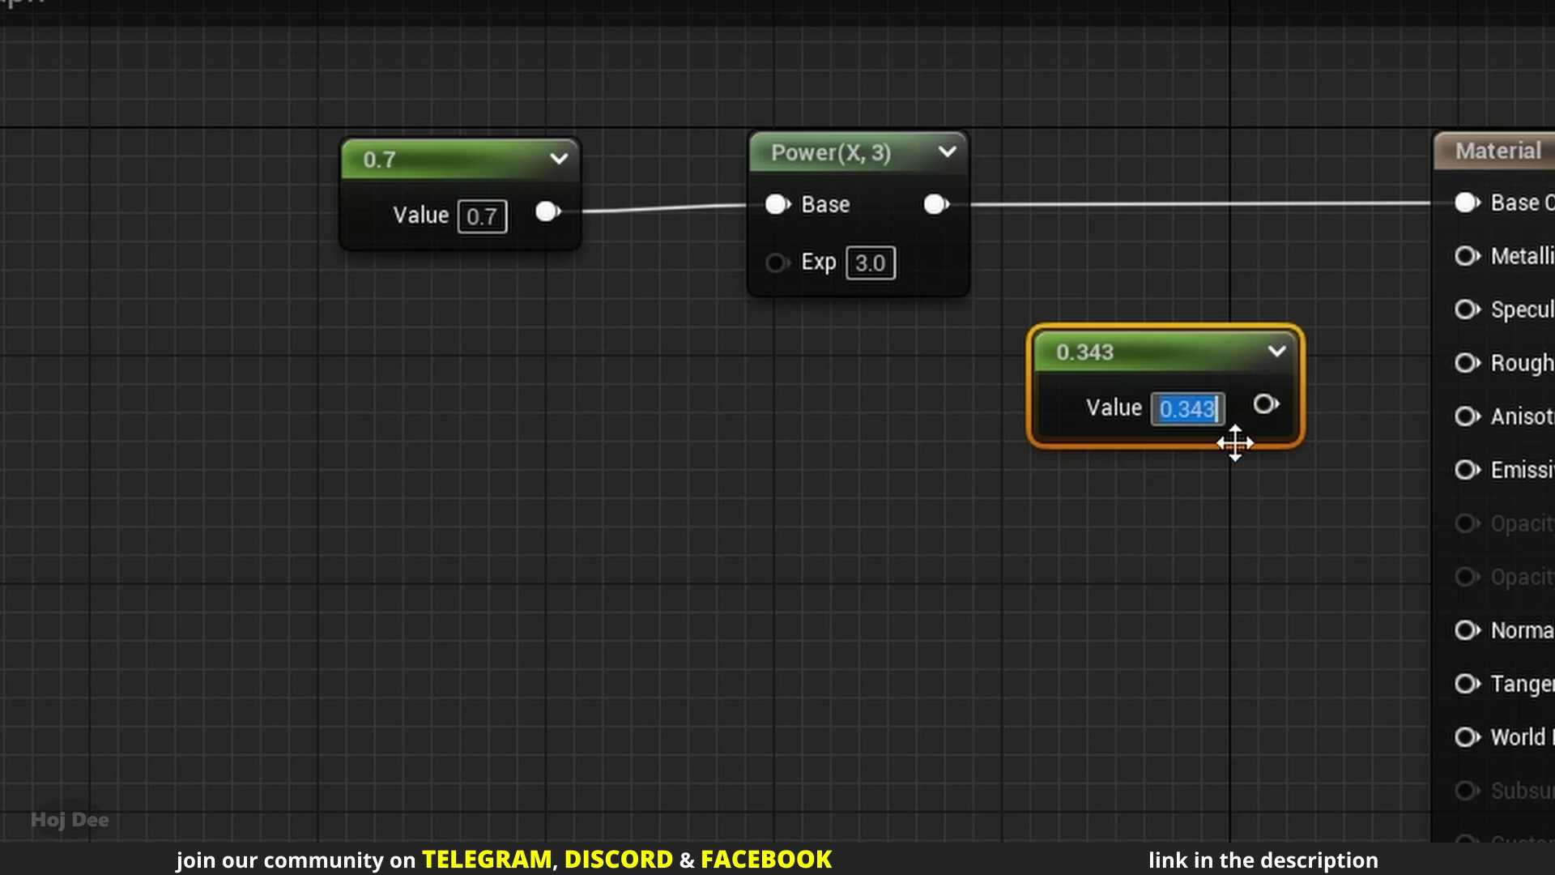
# - Feed the 0.343 constant into Base Color for comparison, and reconnect the Power node's output there
pyautogui.moveTo(1241, 404); pyautogui.dragTo(1448, 209)
pyautogui.moveTo(1330, 198); pyautogui.dragTo(1329, 194)
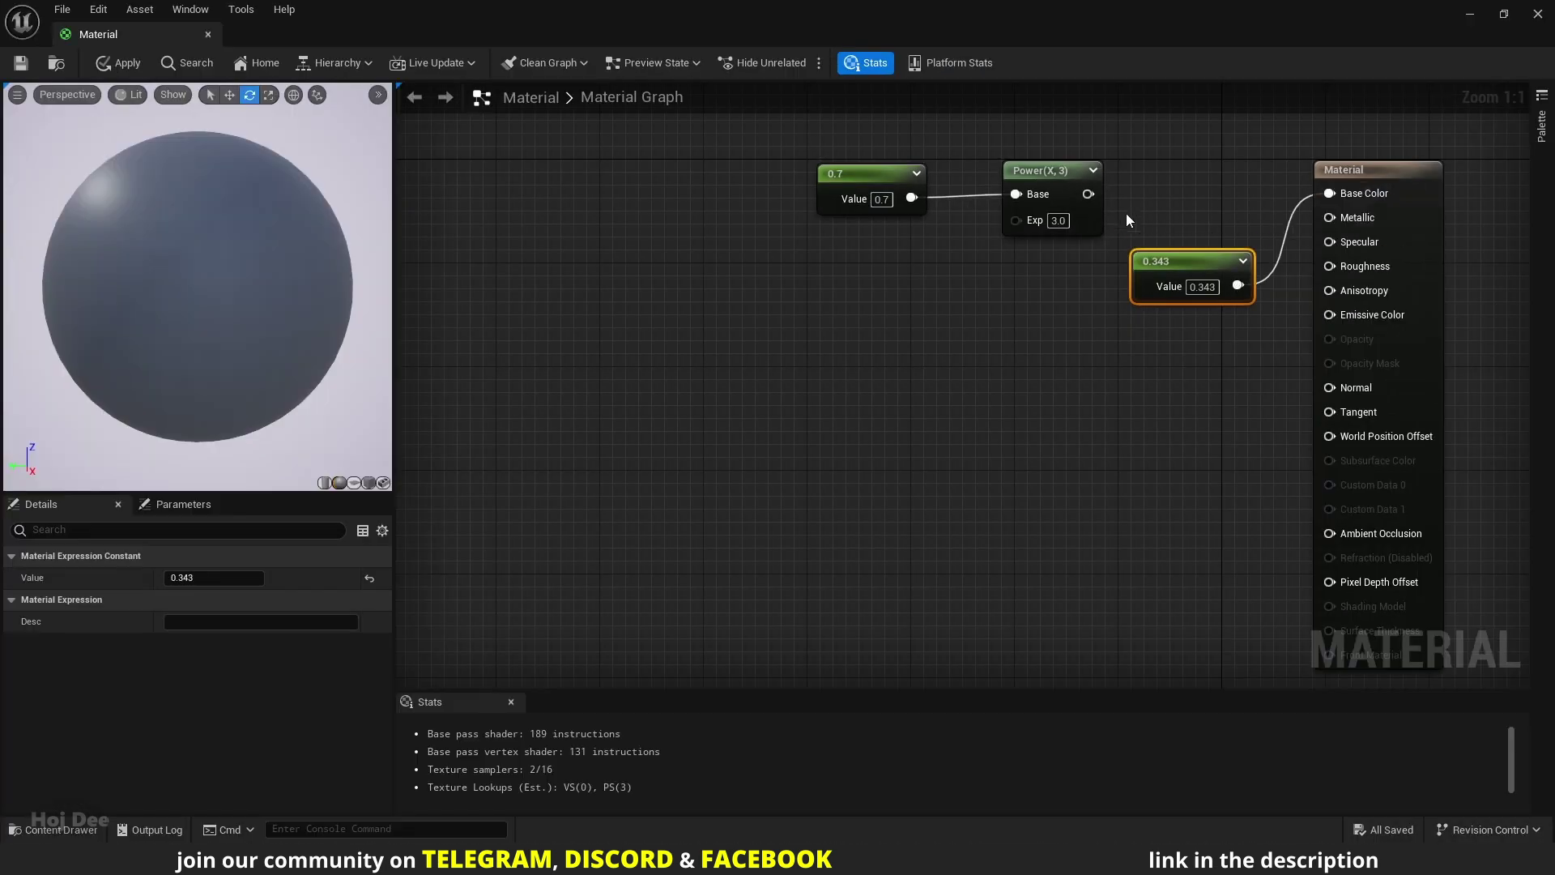
pyautogui.moveTo(1088, 194); pyautogui.dragTo(1174, 198)
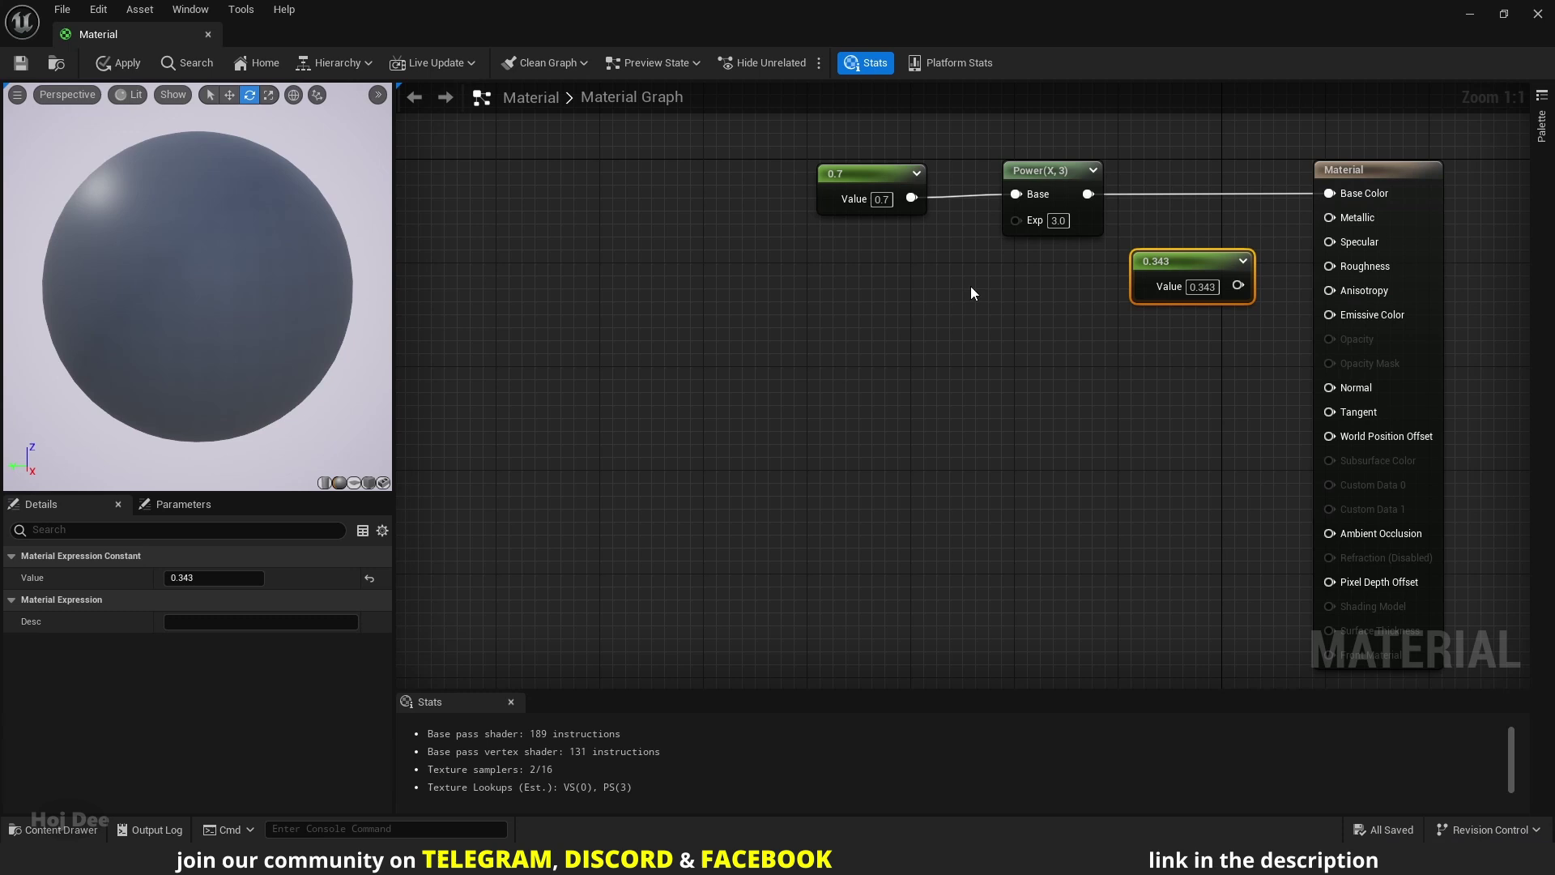
pyautogui.moveTo(1295, 204); pyautogui.dragTo(1296, 195)
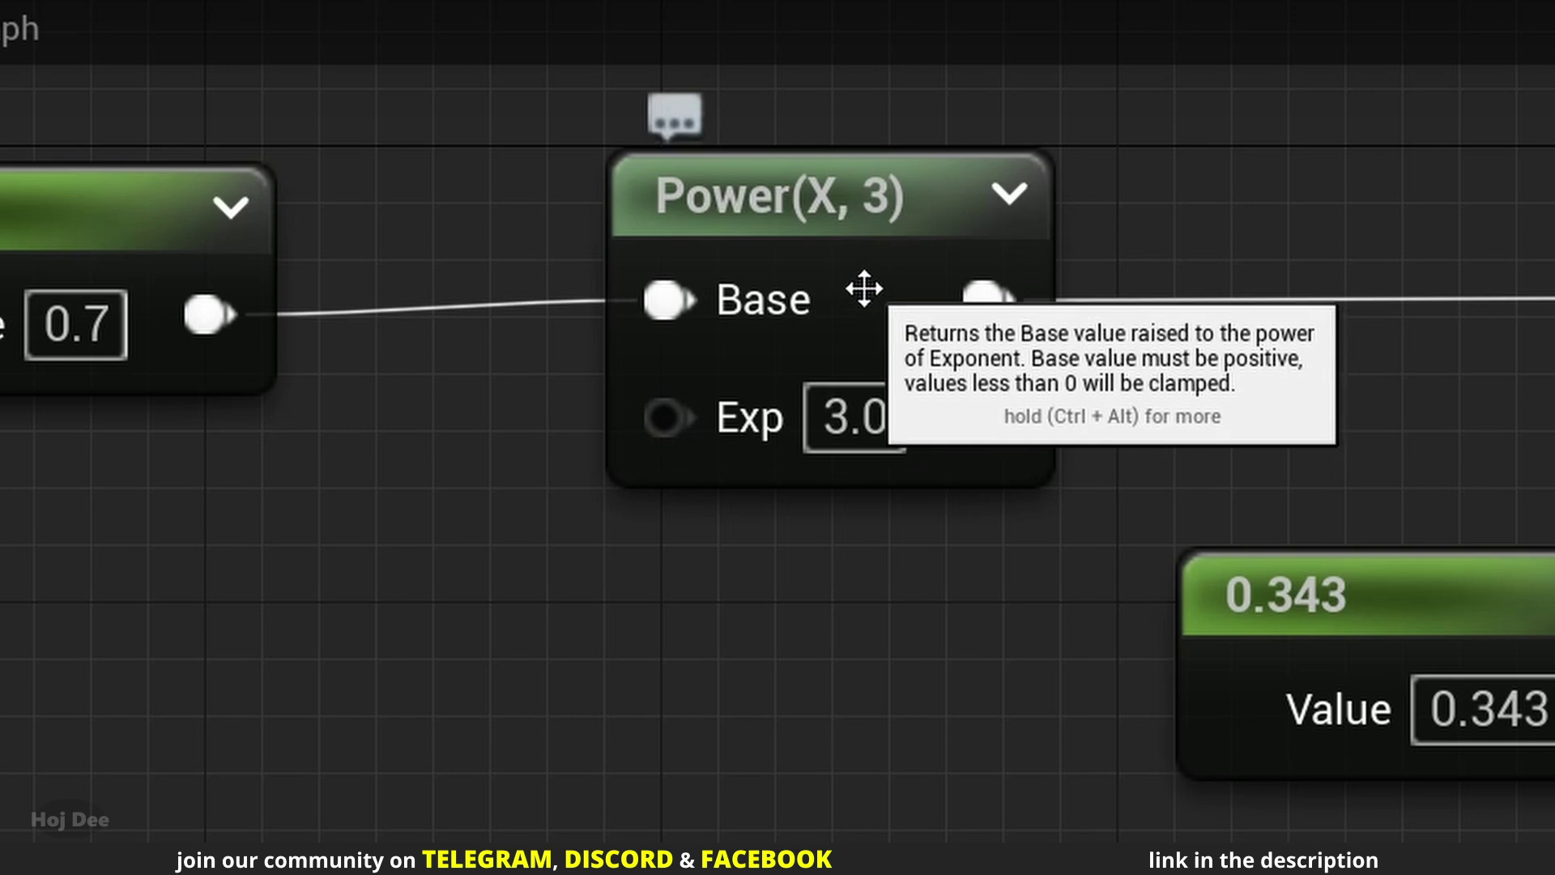
# - Set the constant feeding the Power node's Base input to -1 and select the Power node
pyautogui.scroll(-7, 879, 389)
pyautogui.moveTo(902, 489); pyautogui.dragTo(549, 538, button='right')
pyautogui.click(142, 413)
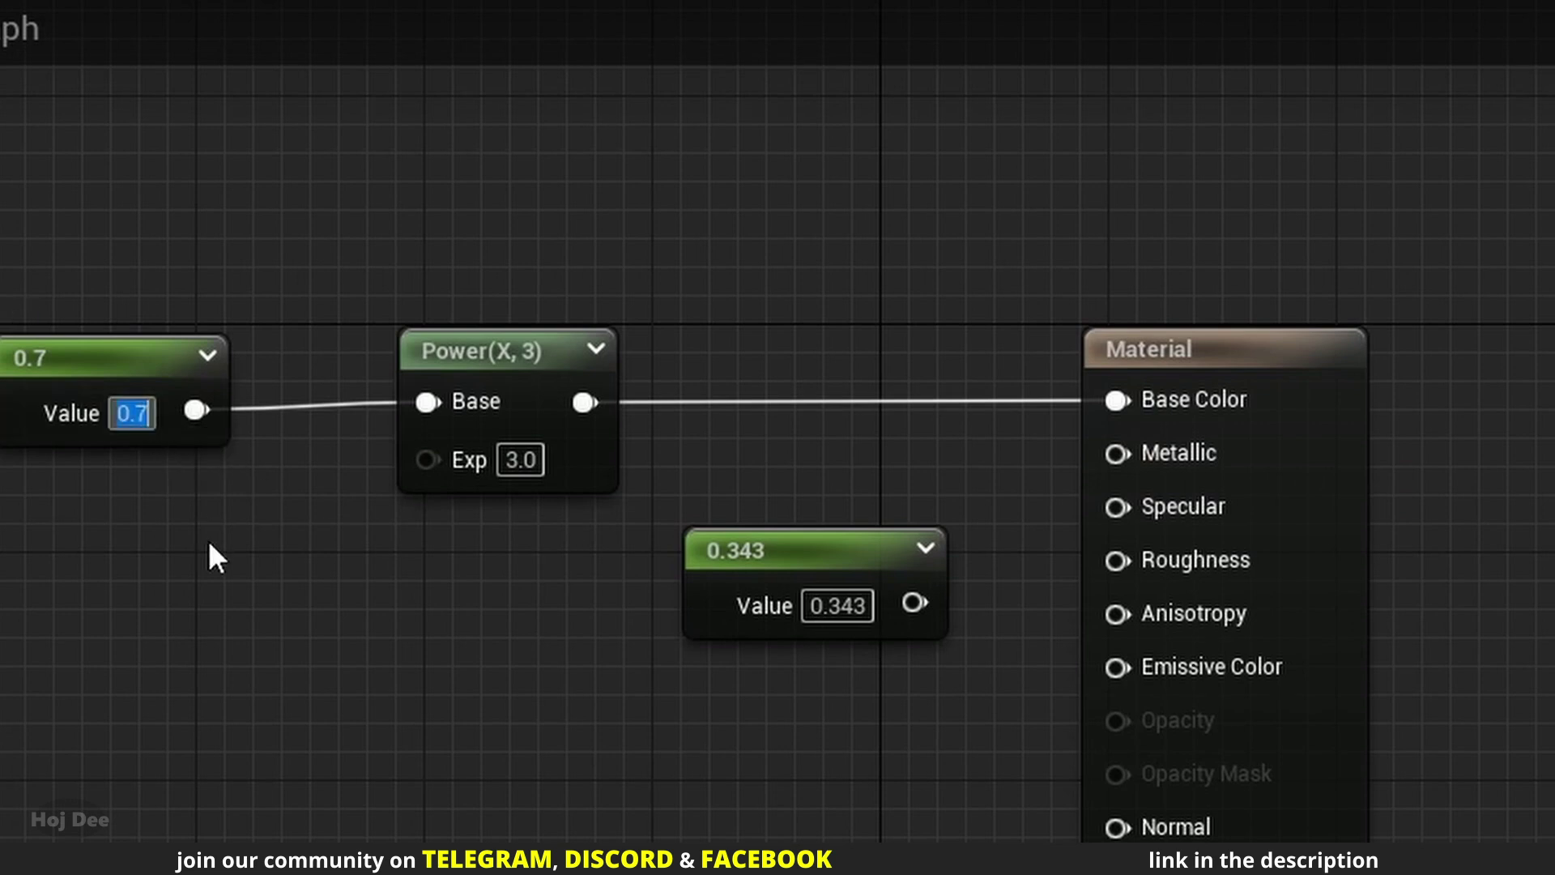
pyautogui.write('-1')
pyautogui.press('Return')
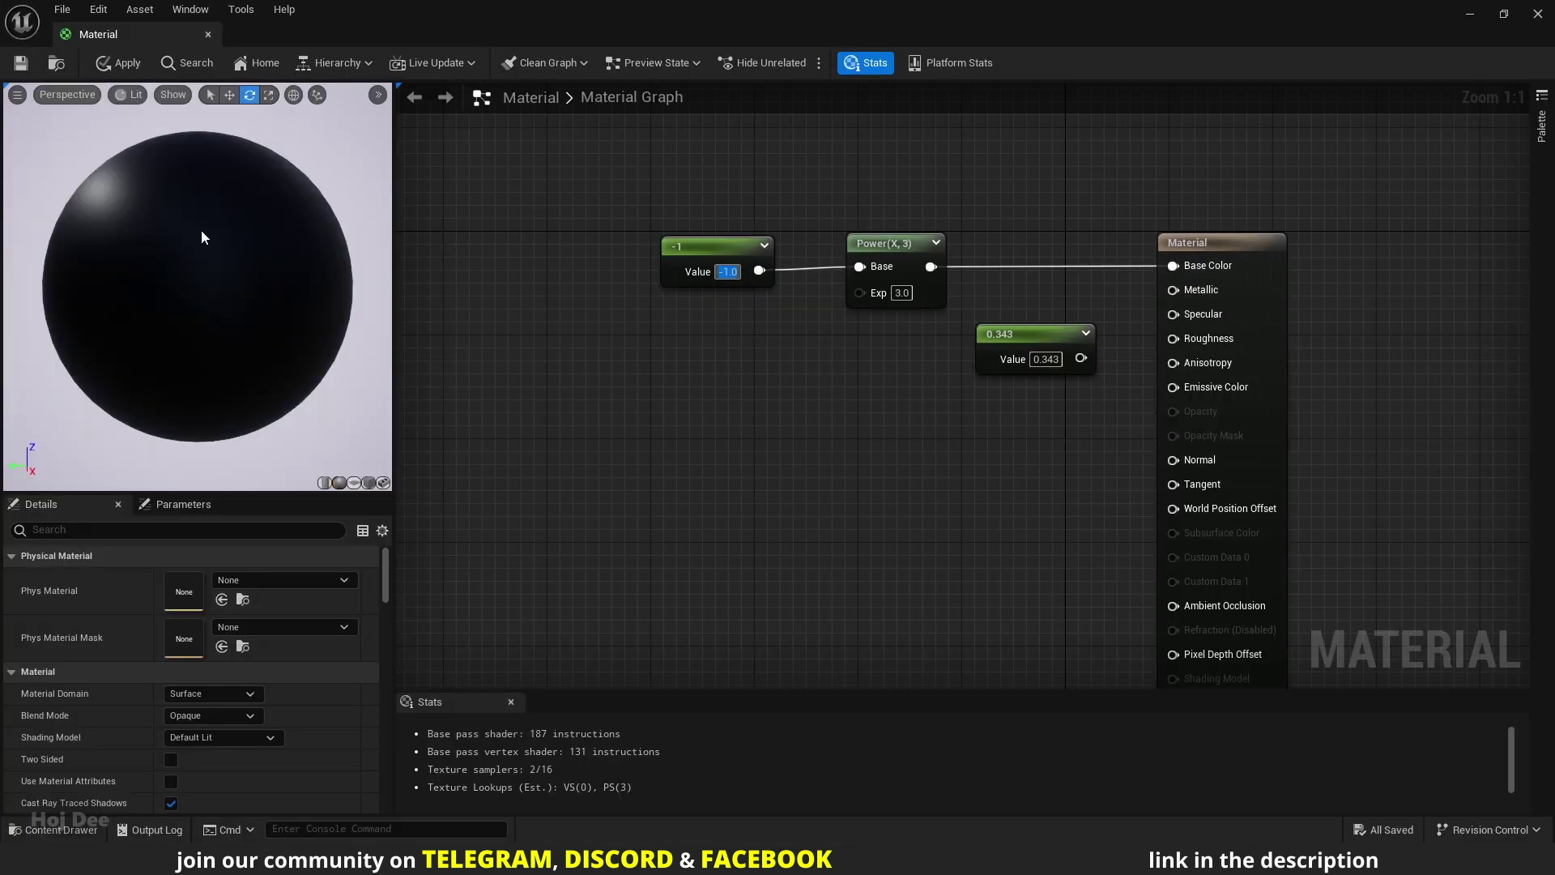
pyautogui.click(892, 277)
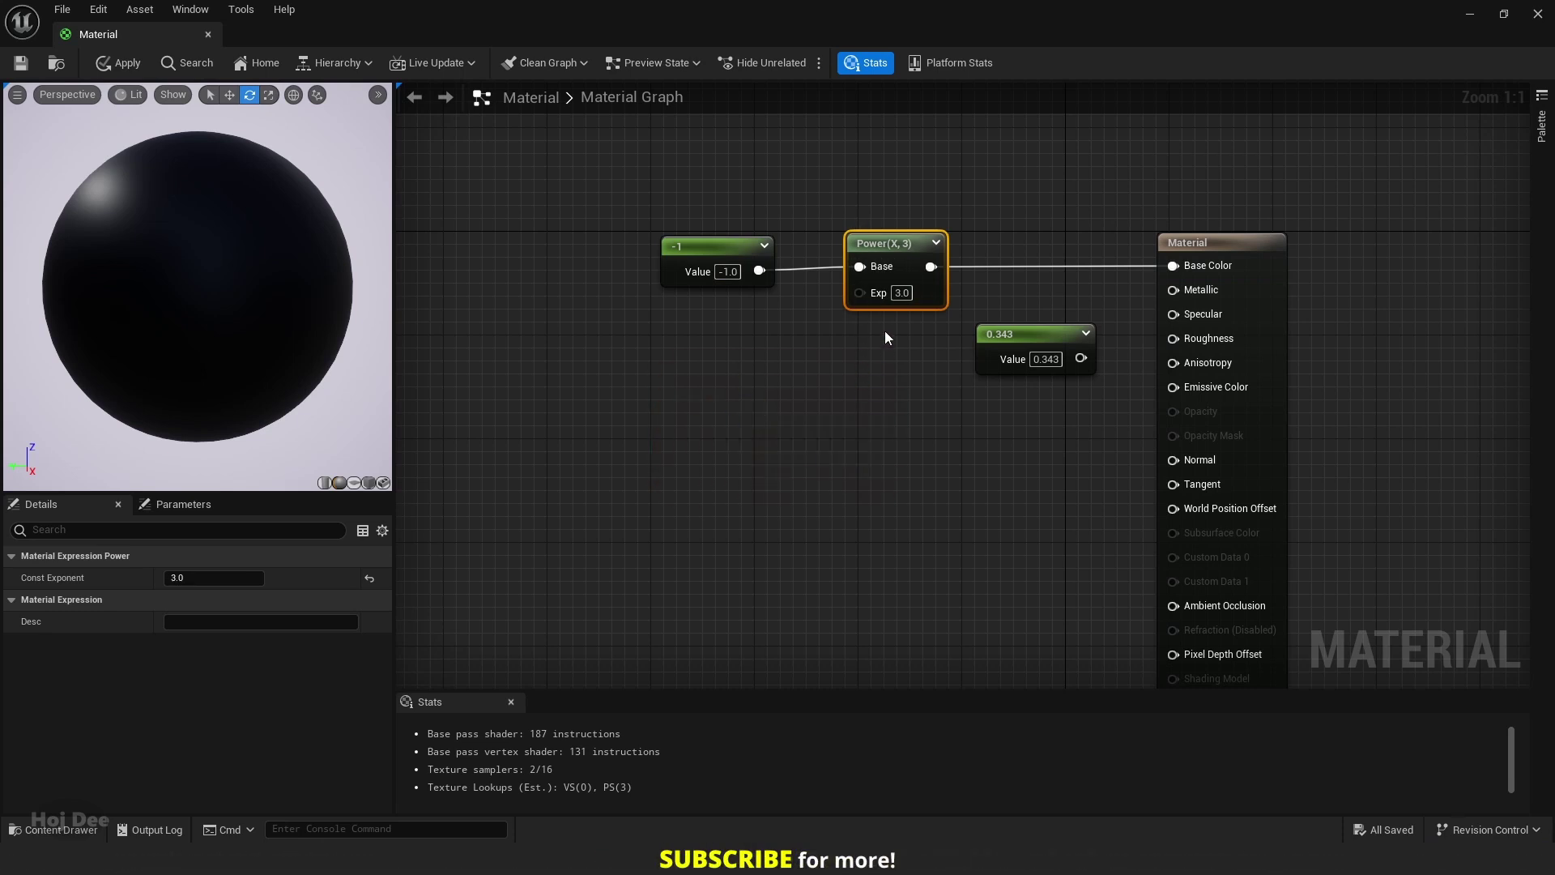
# - Add a Multiply node below Power, feed the -1 constant into both its inputs, and connect its output to Base Color
pyautogui.click(847, 362)
pyautogui.moveTo(759, 271); pyautogui.dragTo(839, 358)
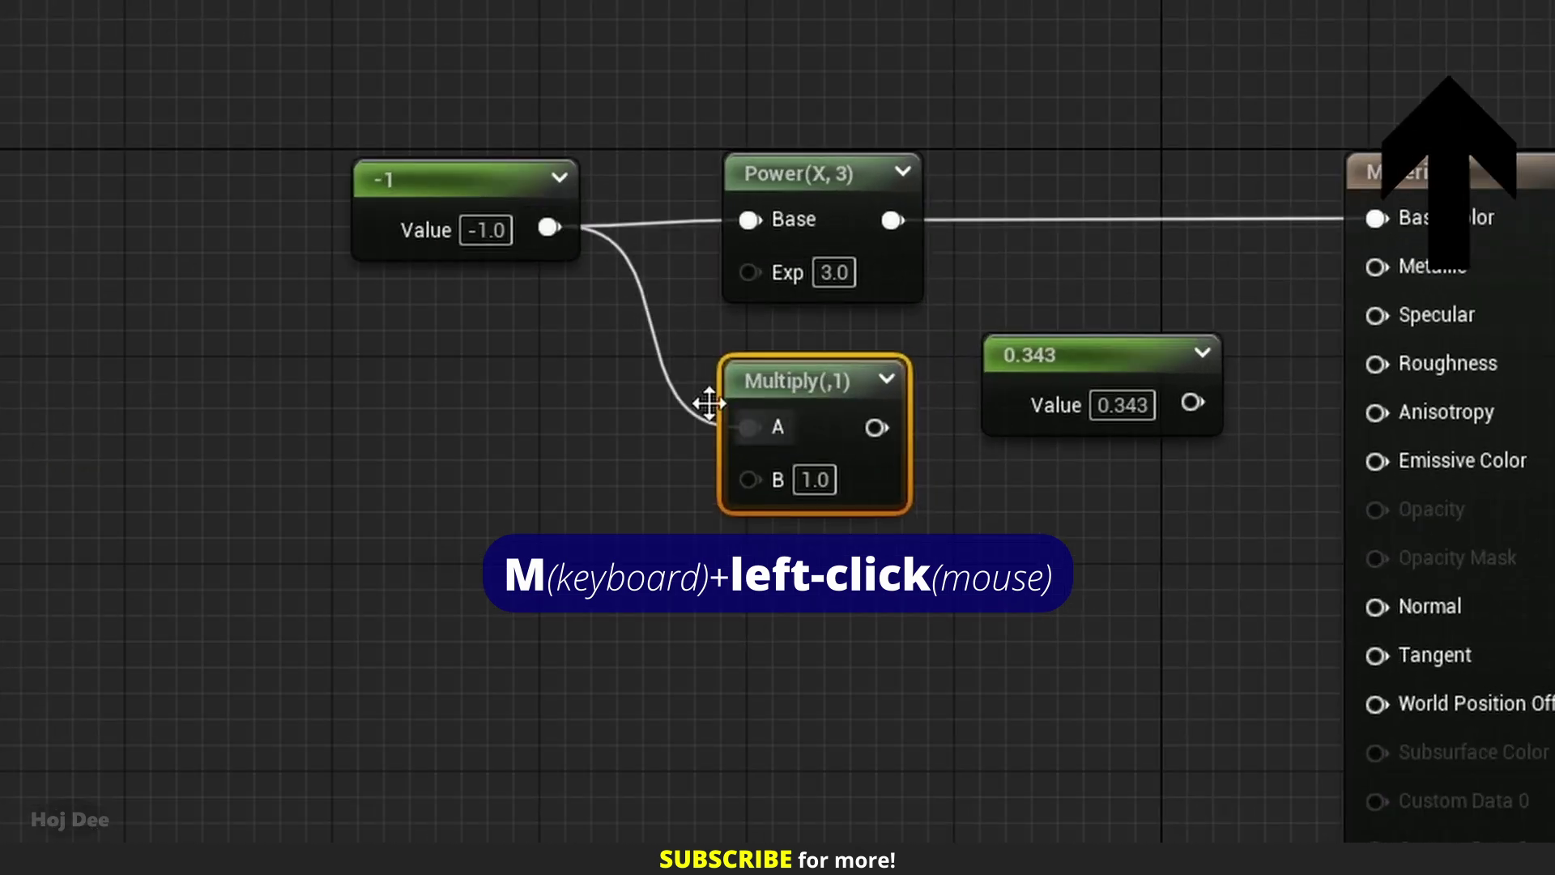
pyautogui.moveTo(549, 228); pyautogui.dragTo(750, 482)
pyautogui.moveTo(1121, 372); pyautogui.dragTo(1144, 527)
pyautogui.moveTo(875, 428); pyautogui.dragTo(1376, 219)
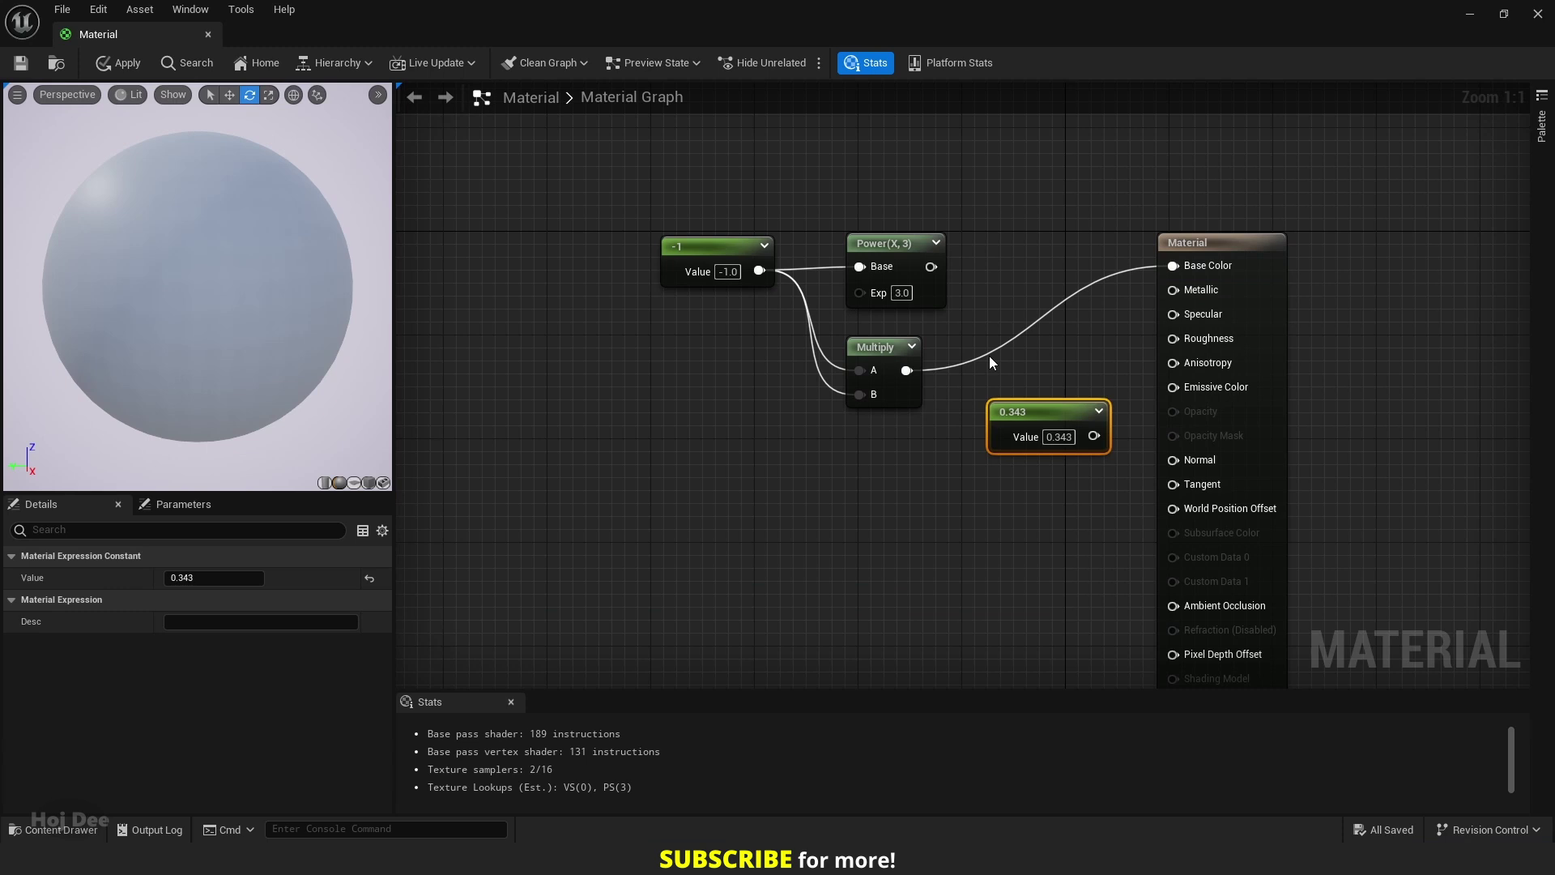
# - Add two three-component vector constants stacked below the -1 constant
pyautogui.moveTo(652, 353); pyautogui.dragTo(709, 387, button='right')
pyautogui.press('3')
pyautogui.click(713, 453)
pyautogui.moveTo(732, 469); pyautogui.dragTo(702, 360)
pyautogui.press('3')
pyautogui.click(784, 555)
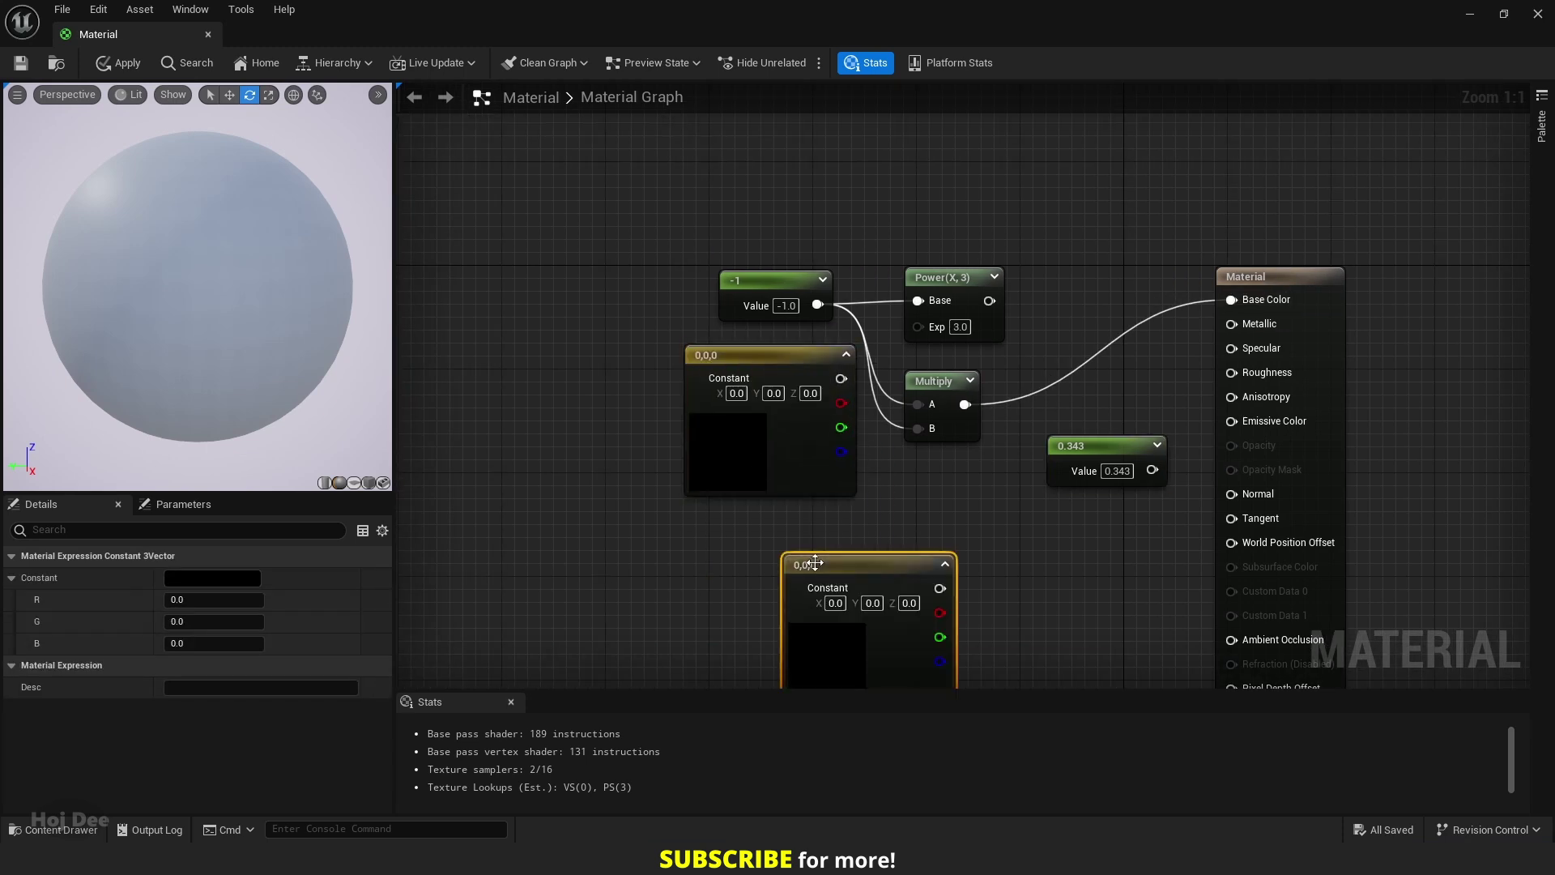
pyautogui.moveTo(814, 563); pyautogui.dragTo(729, 519)
# - Move the 0.343 and -1 constants below the vector constants and break the -1 constant's connections
pyautogui.moveTo(815, 258); pyautogui.dragTo(869, 368, button='right')
pyautogui.scroll(-3, 868, 368)
pyautogui.moveTo(1052, 494); pyautogui.dragTo(1076, 329, button='right')
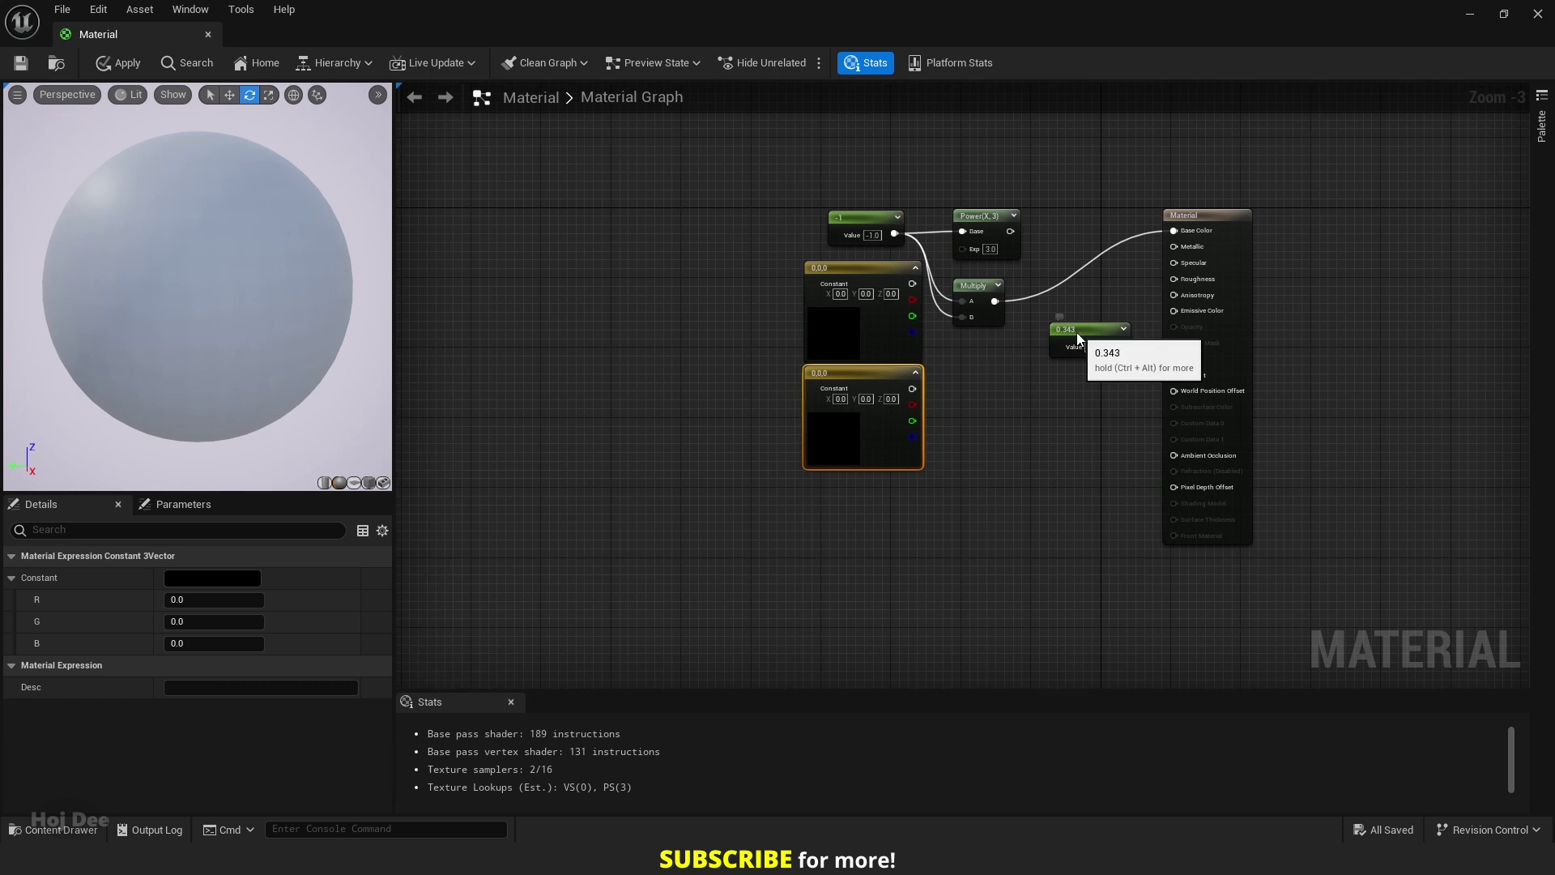
pyautogui.moveTo(1076, 329); pyautogui.dragTo(875, 514)
pyautogui.moveTo(877, 219); pyautogui.dragTo(896, 479)
pyautogui.keyDown('alt'); pyautogui.click(935, 488); pyautogui.keyUp('alt')
pyautogui.keyDown('alt'); pyautogui.click(935, 487); pyautogui.keyUp('alt')
pyautogui.moveTo(964, 324); pyautogui.dragTo(979, 401, button='right')
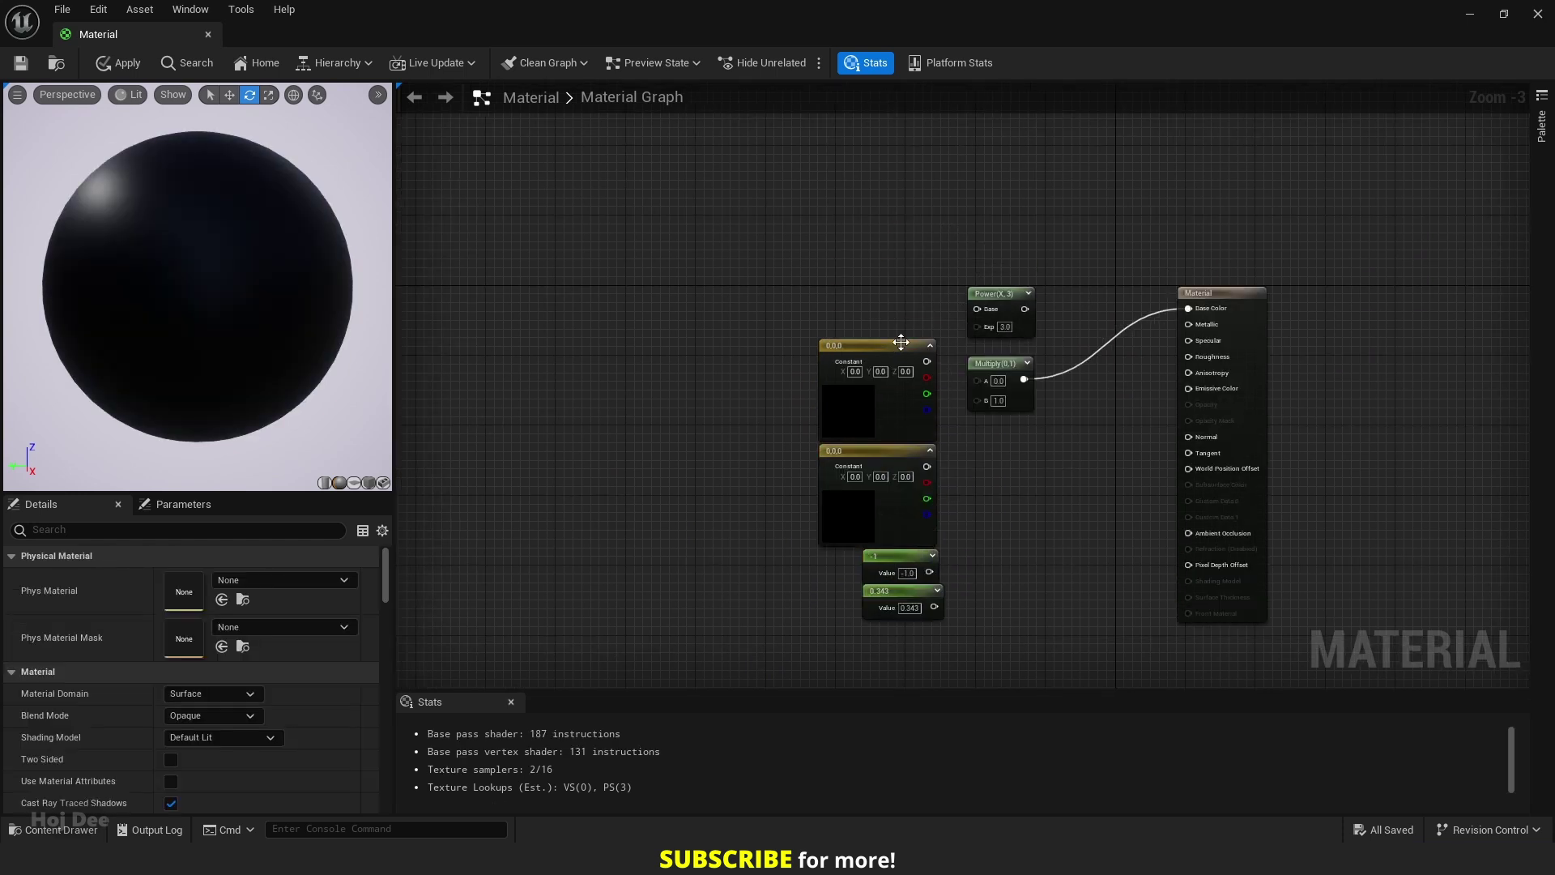
# - Move both vector constants up beside the Power node and bring the two scalar constants up directly beneath them
pyautogui.moveTo(952, 324); pyautogui.dragTo(883, 461)
pyautogui.moveTo(885, 347); pyautogui.dragTo(886, 243)
pyautogui.moveTo(846, 530); pyautogui.dragTo(899, 603)
pyautogui.moveTo(897, 560); pyautogui.dragTo(888, 464)
pyautogui.click(963, 478)
# - Set the upper vector constant to X 0.7, Y 0.3 and Z 0.4
pyautogui.scroll(3, 962, 470)
pyautogui.moveTo(963, 470); pyautogui.dragTo(1014, 605, button='right')
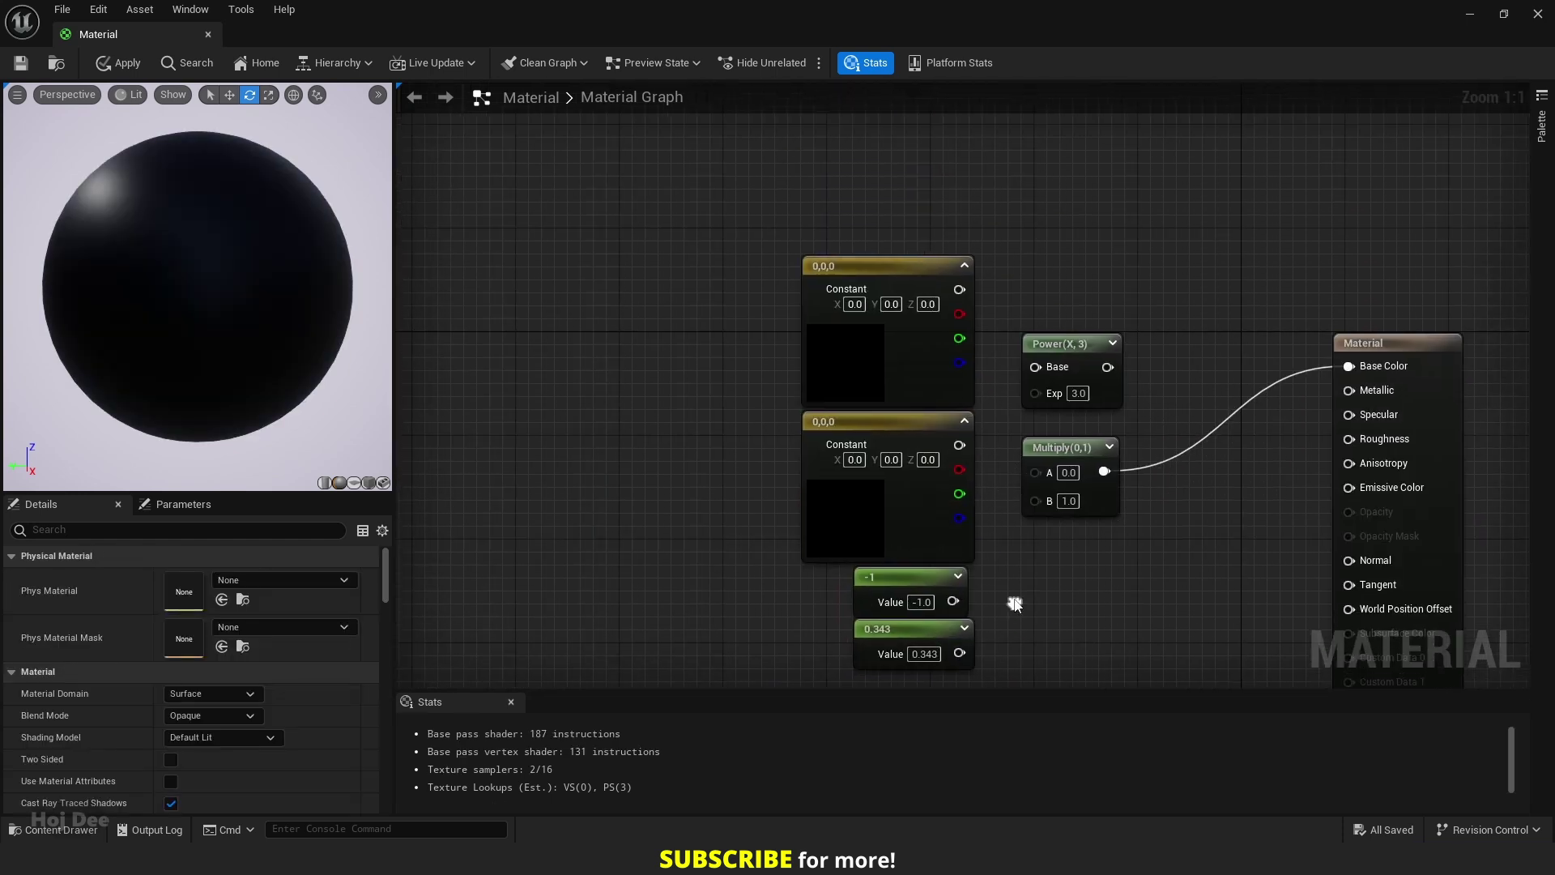
pyautogui.click(854, 304)
pyautogui.write('0.7')
pyautogui.press('Return')
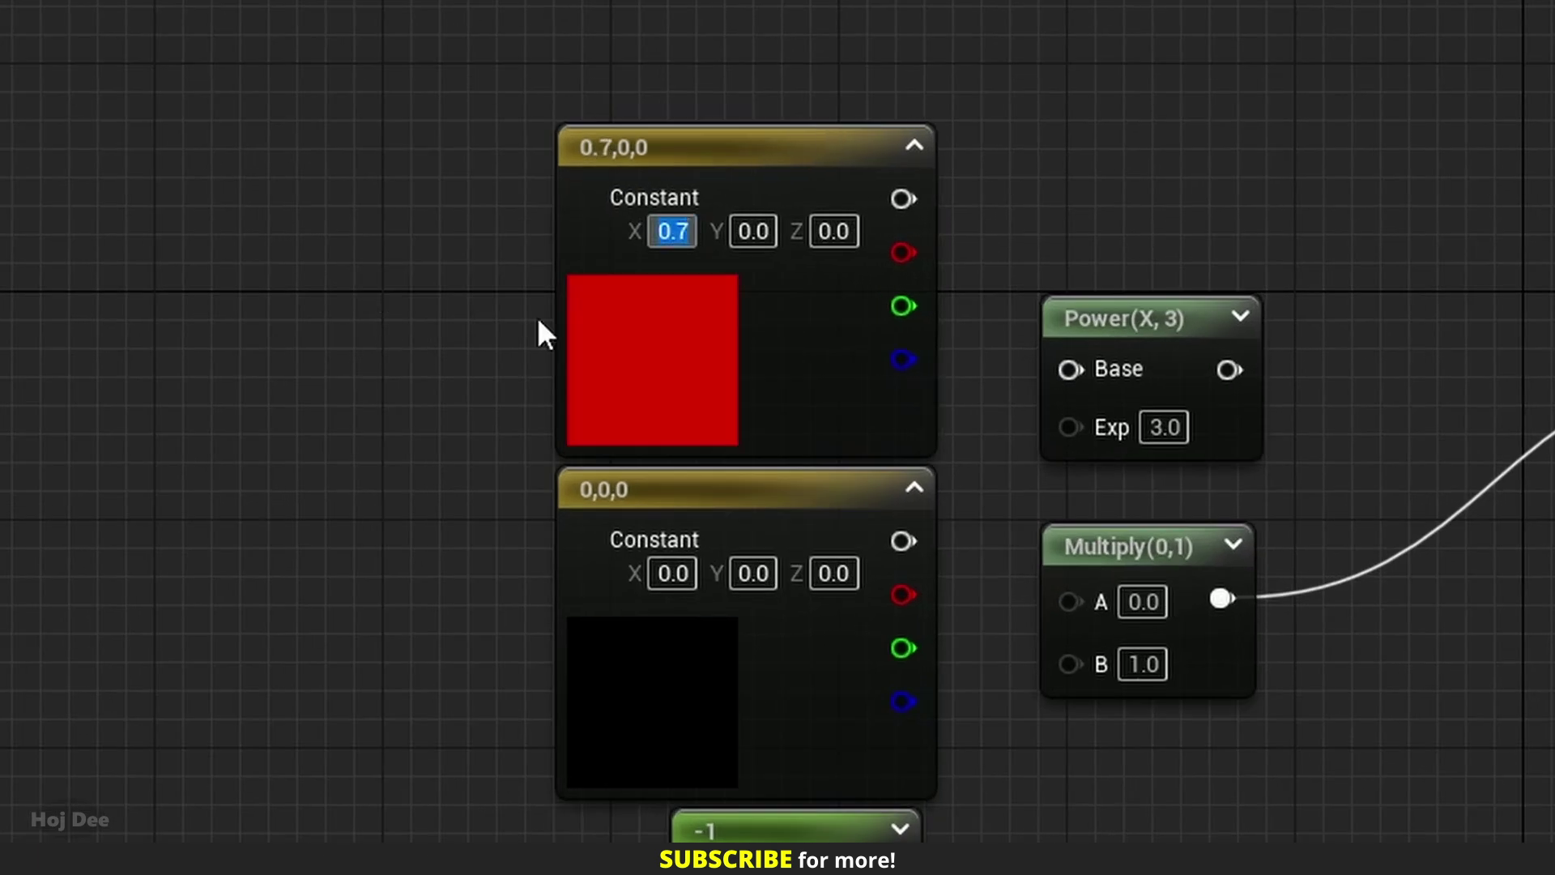
pyautogui.click(892, 307)
pyautogui.write('0.3')
pyautogui.press('Return')
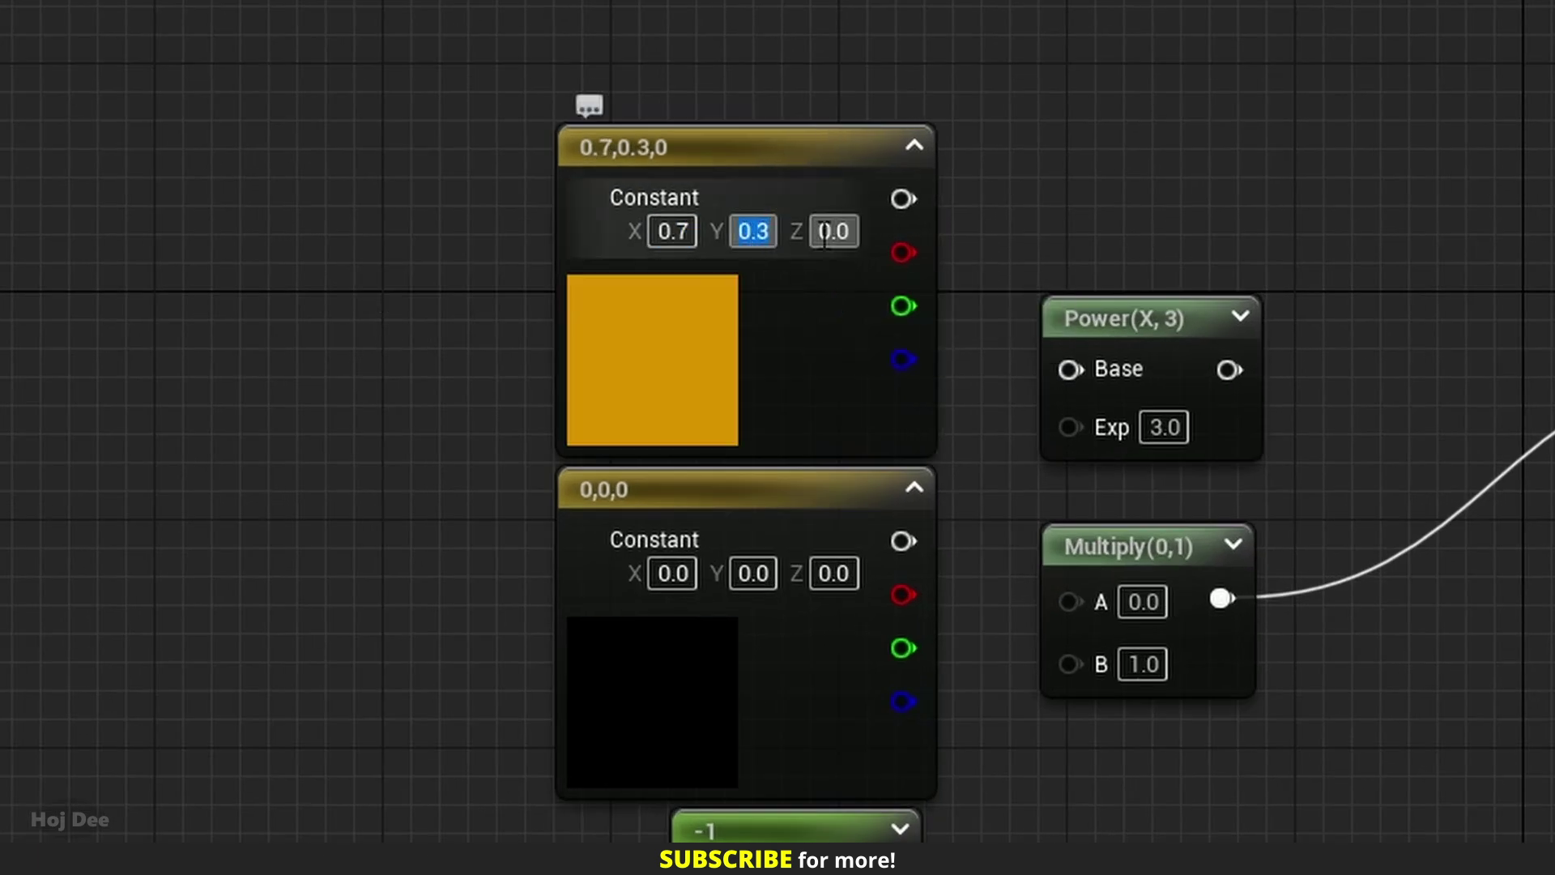
pyautogui.click(833, 233)
pyautogui.write('0.4')
pyautogui.press('Return')
# - Move the black vector constant aside and route the pink 0.7, 0.3, 0.4 vector through the Power node into Base Color
pyautogui.moveTo(823, 489); pyautogui.dragTo(1191, 489)
pyautogui.moveTo(1126, 318); pyautogui.dragTo(1126, 204)
pyautogui.moveTo(888, 199); pyautogui.dragTo(1067, 255)
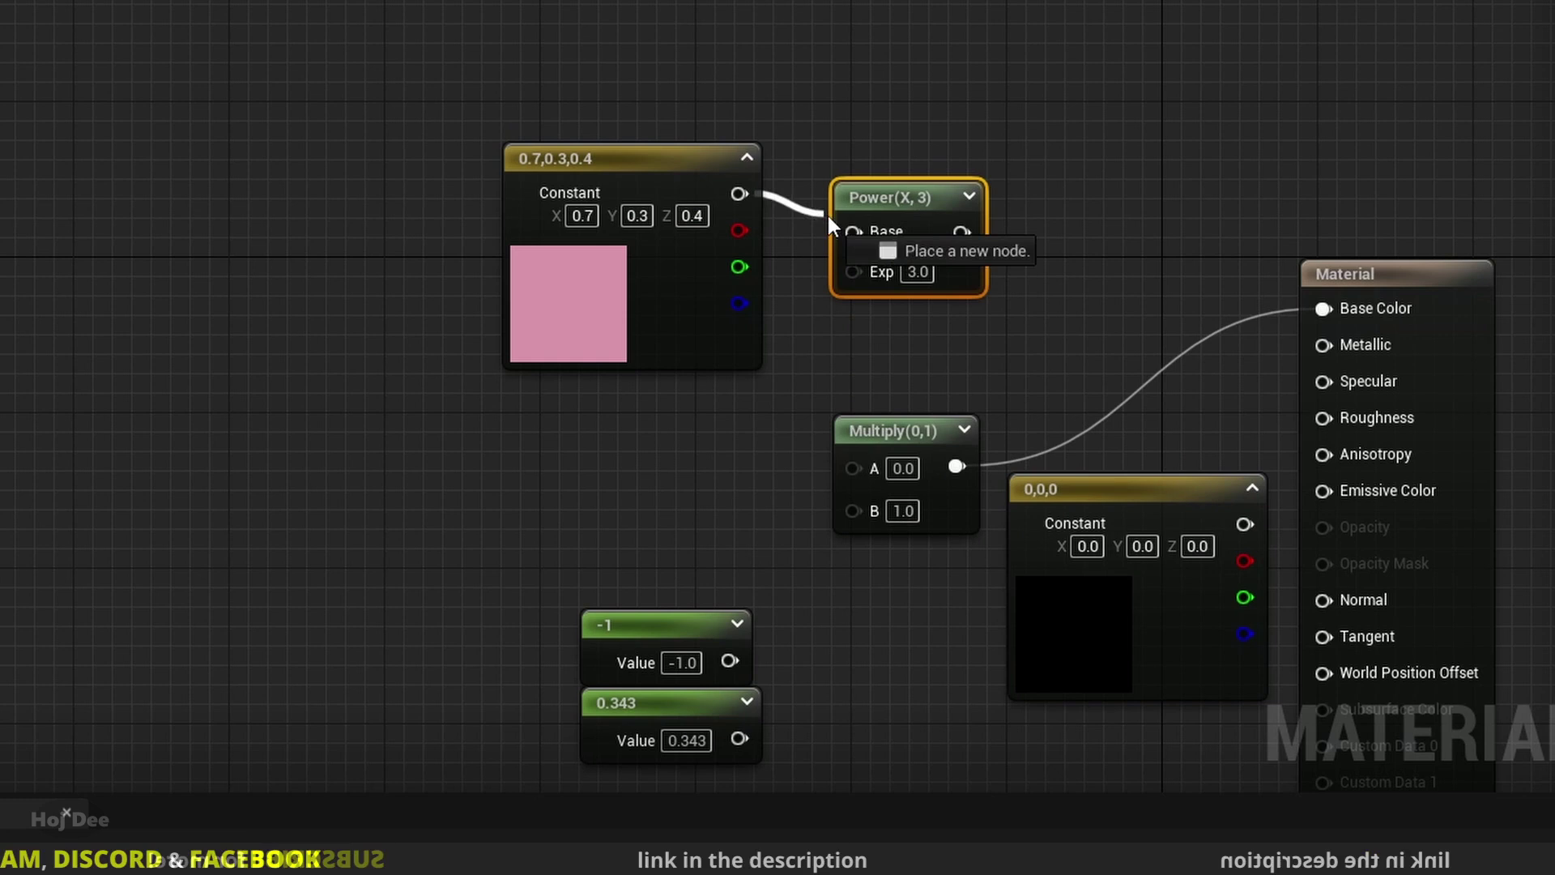
pyautogui.moveTo(1226, 254); pyautogui.dragTo(1322, 309)
# - Align the Power node and its pink vector constant lower in the graph, and delete the Multiply node
pyautogui.moveTo(908, 206); pyautogui.dragTo(928, 265)
pyautogui.moveTo(680, 166); pyautogui.dragTo(681, 263)
pyautogui.click(870, 452)
pyautogui.press('Delete')
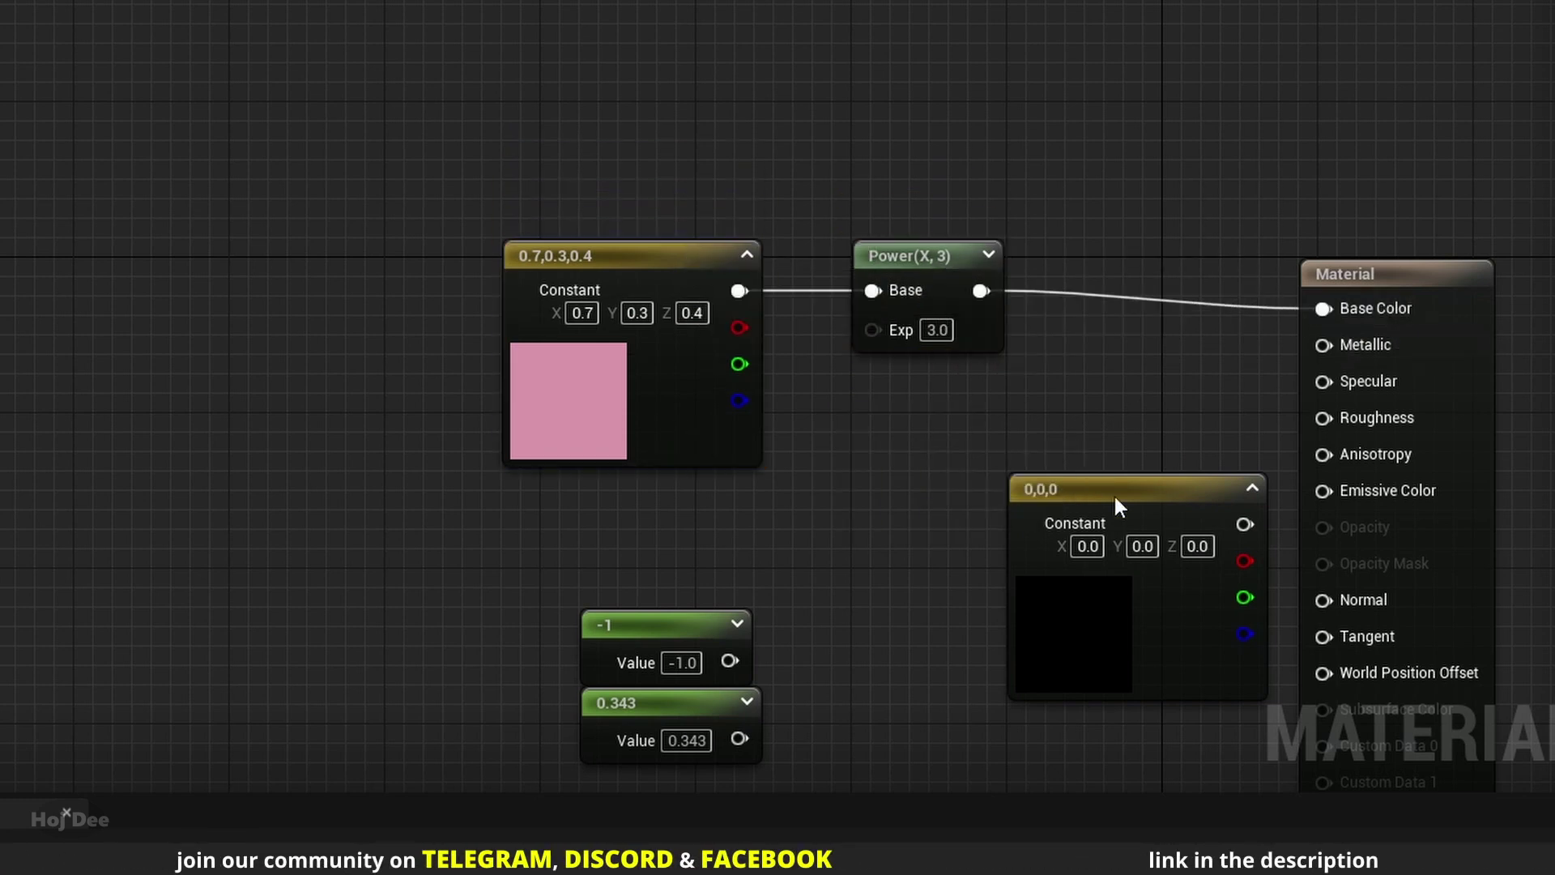
# - Place the black vector constant beneath the Power node and set it to X 0.343, Y 0.027 and Z 0.064
pyautogui.moveTo(1116, 500); pyautogui.dragTo(1077, 422)
pyautogui.click(1050, 473)
pyautogui.write('0.343')
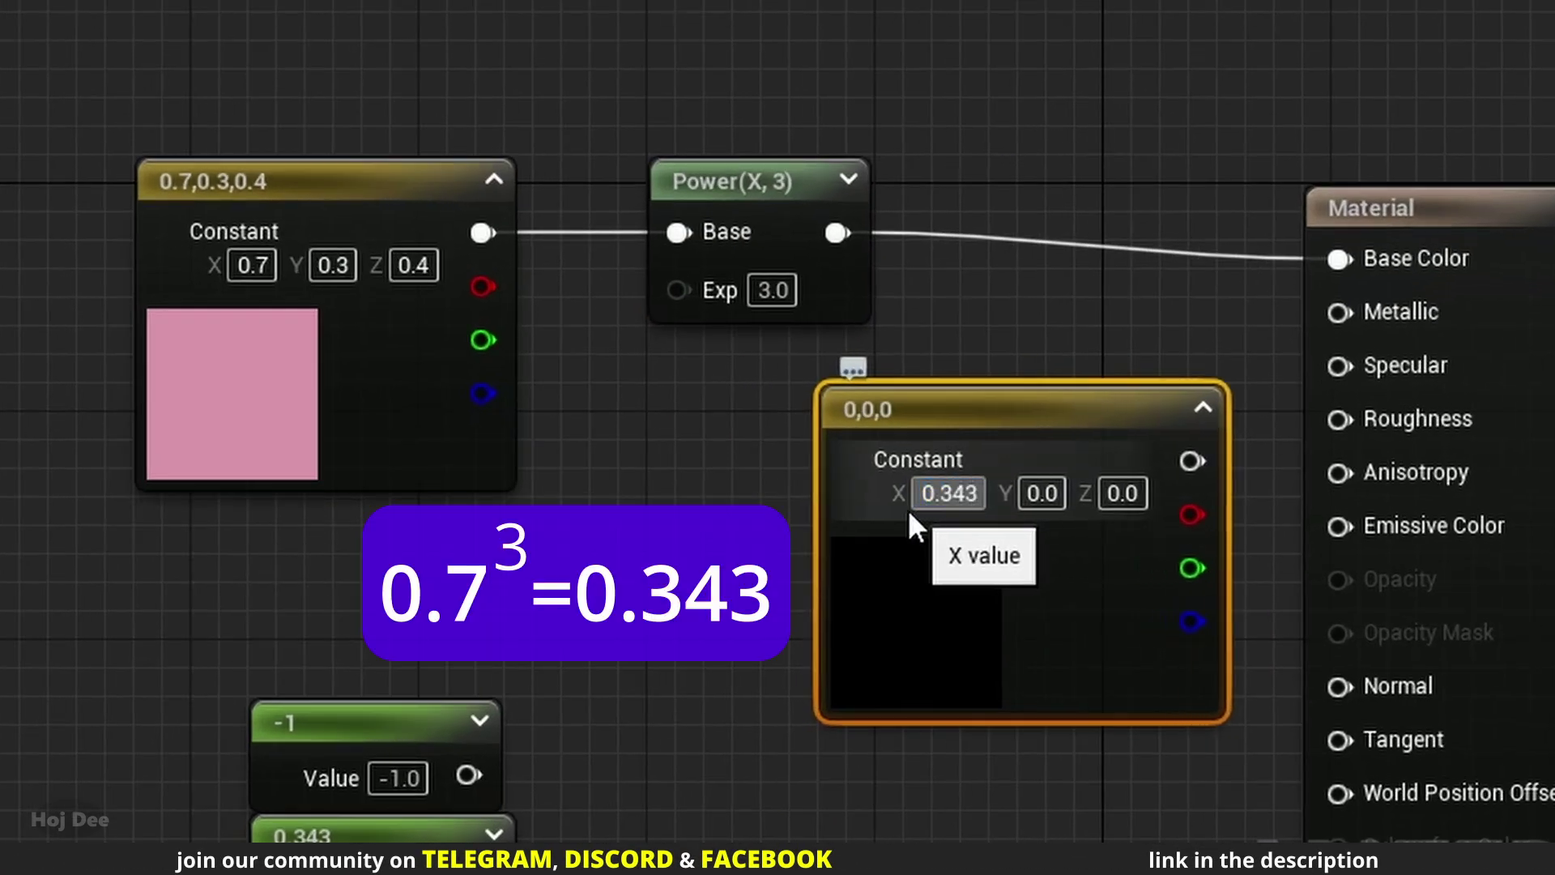
pyautogui.press('Return')
pyautogui.click(1045, 493)
pyautogui.write('0.027')
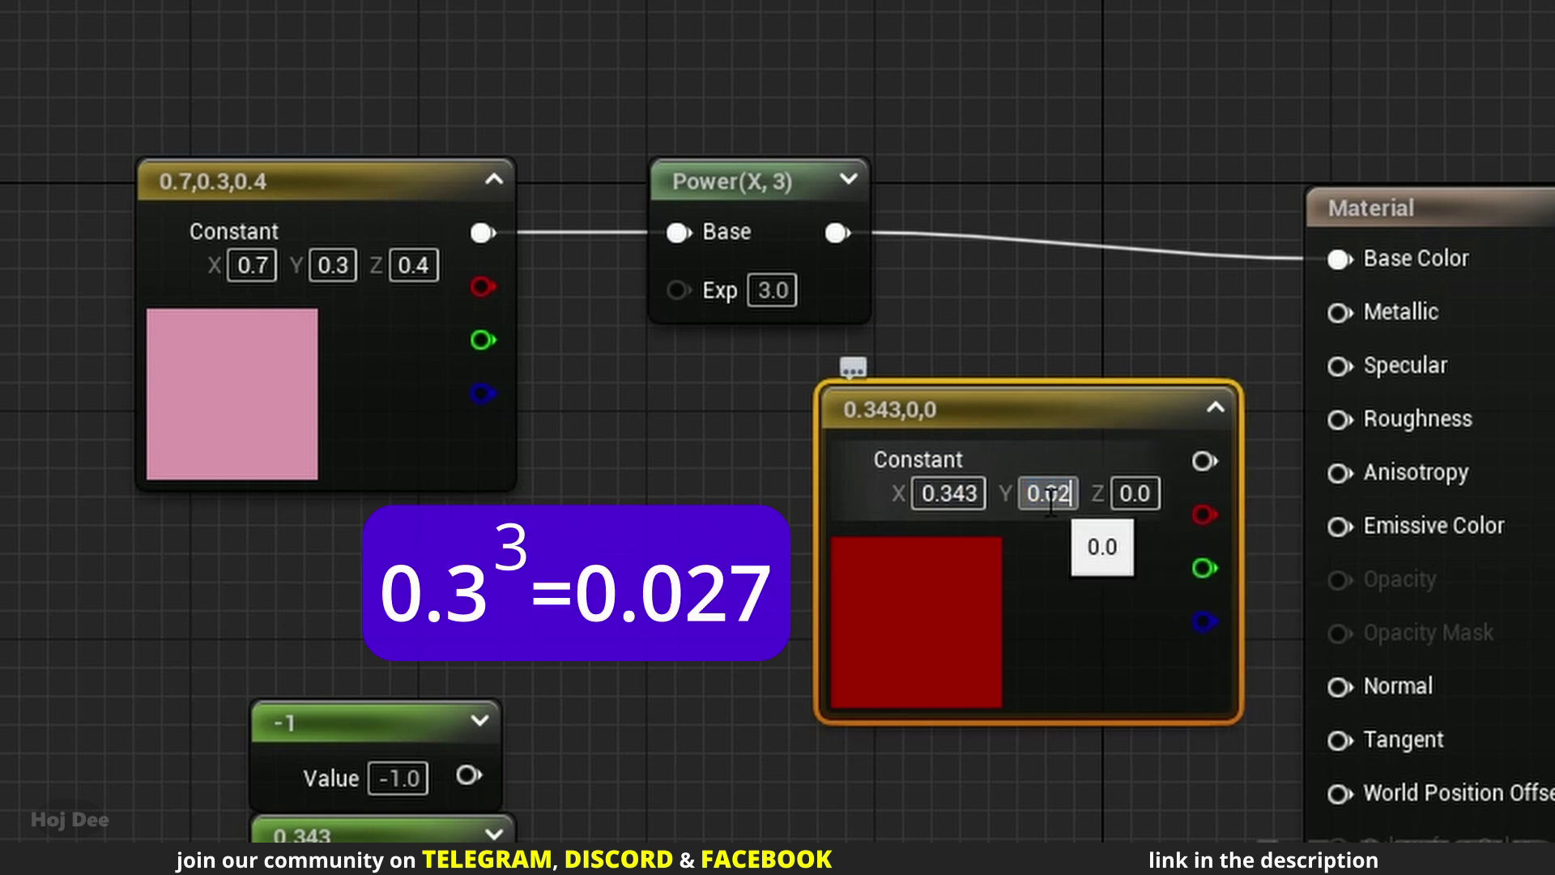
pyautogui.press('Return')
pyautogui.press('Tab')
pyautogui.write('0.064')
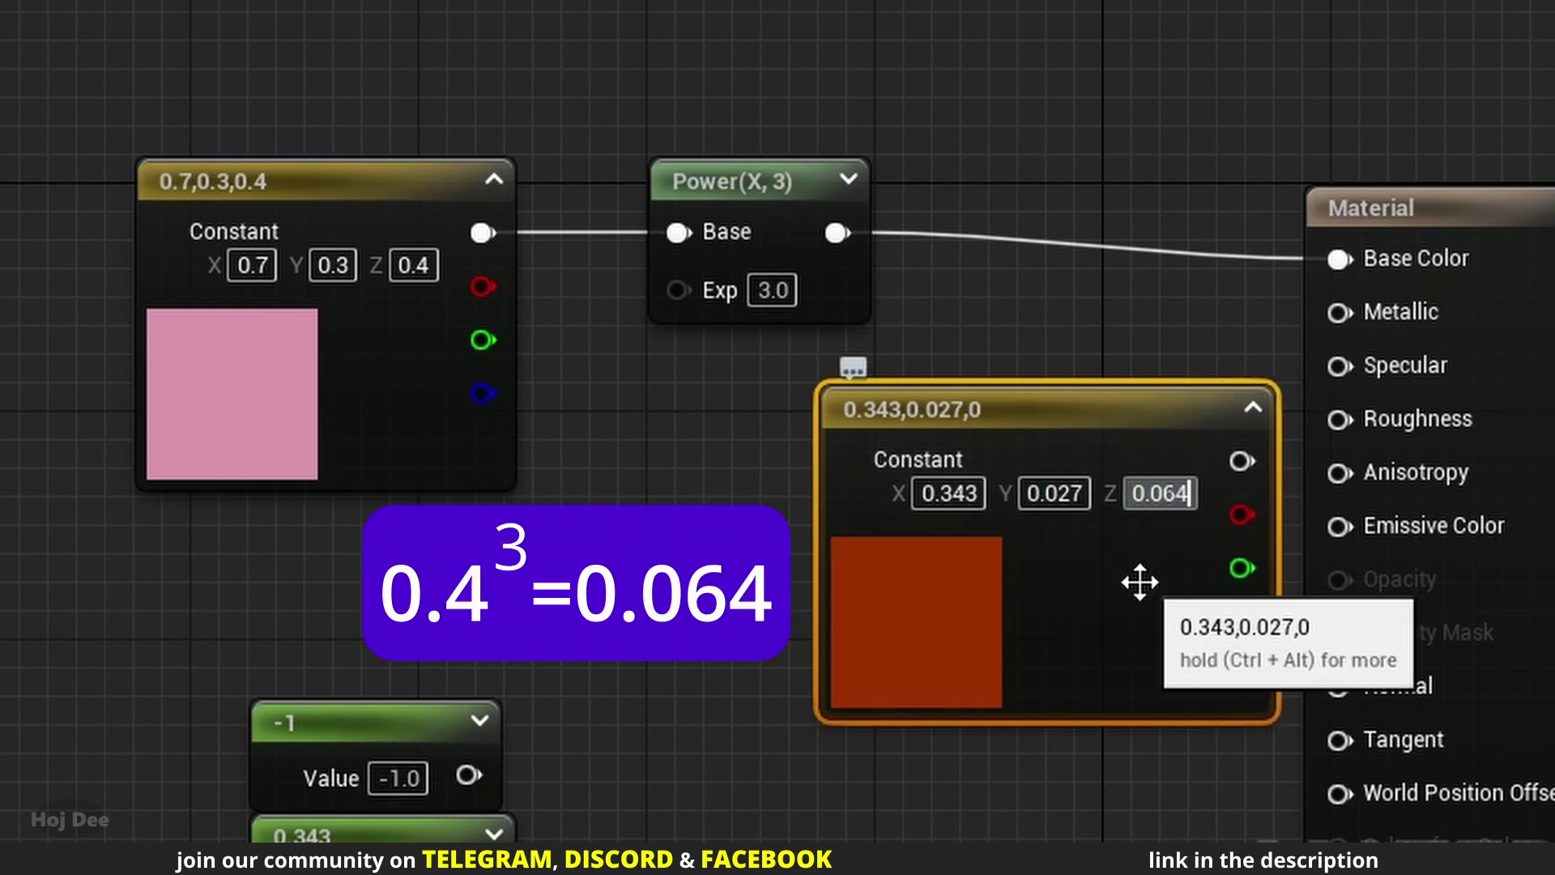
pyautogui.press('Return')
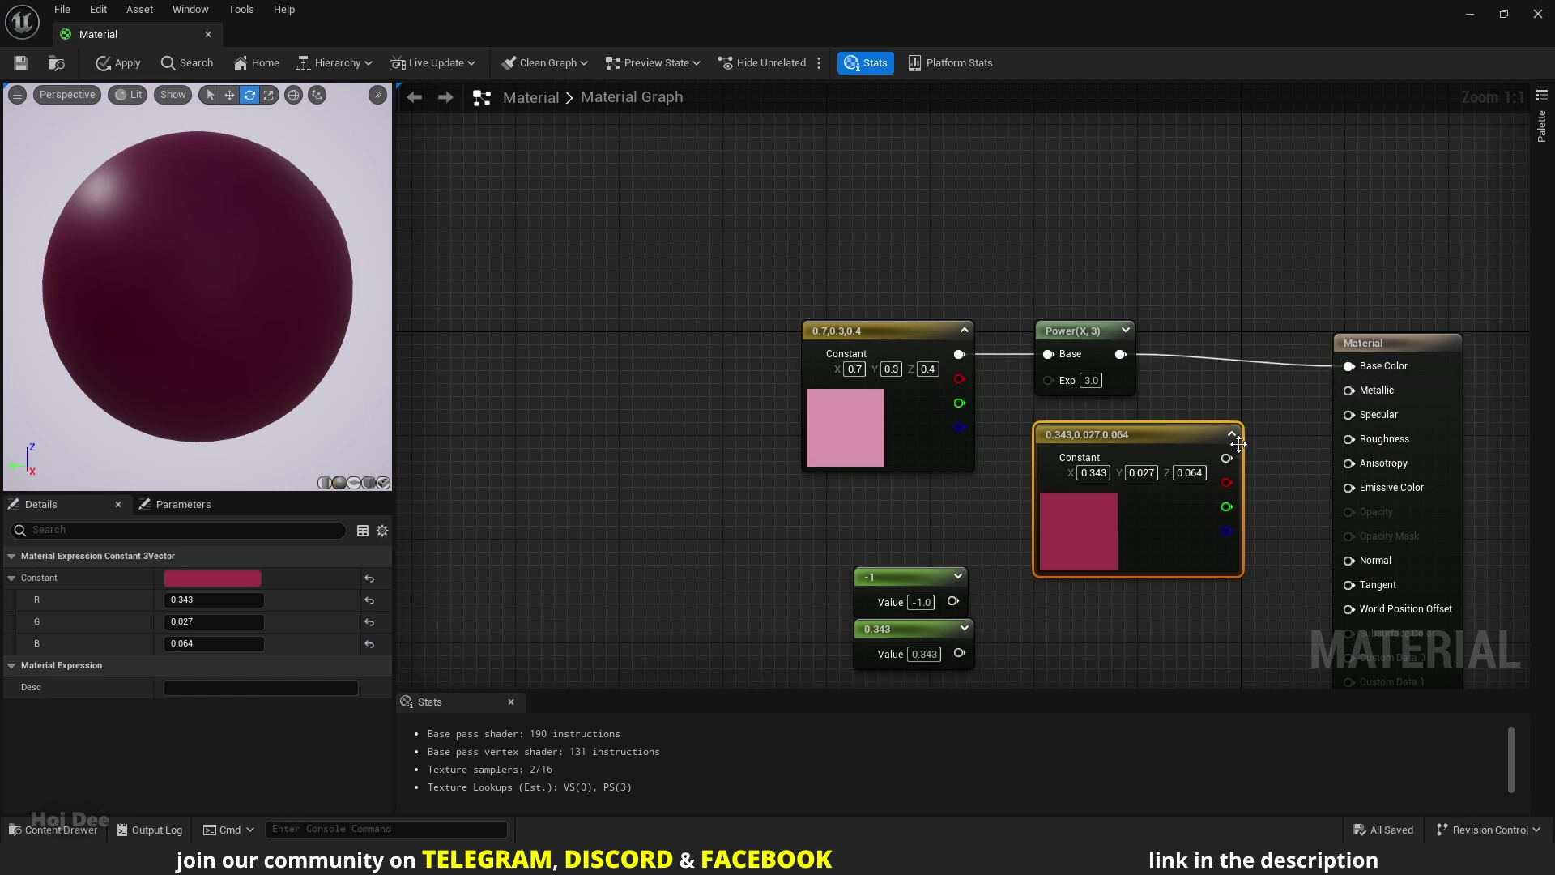
# - Compare the 0.343, 0.027, 0.064 vector with the Power output in Base Color, ending with Power reconnected
pyautogui.moveTo(1356, 369); pyautogui.dragTo(1355, 368)
pyautogui.moveTo(1120, 354); pyautogui.dragTo(1350, 367)
# - Stack the constants beside the Power node, wiring the -1 scalar to Base and the pink 0.7, 0.3, 0.4 vector to Exp
pyautogui.moveTo(1118, 426); pyautogui.dragTo(845, 169)
pyautogui.moveTo(965, 538); pyautogui.dragTo(911, 639)
pyautogui.moveTo(936, 576); pyautogui.dragTo(1054, 381)
pyautogui.click(991, 459)
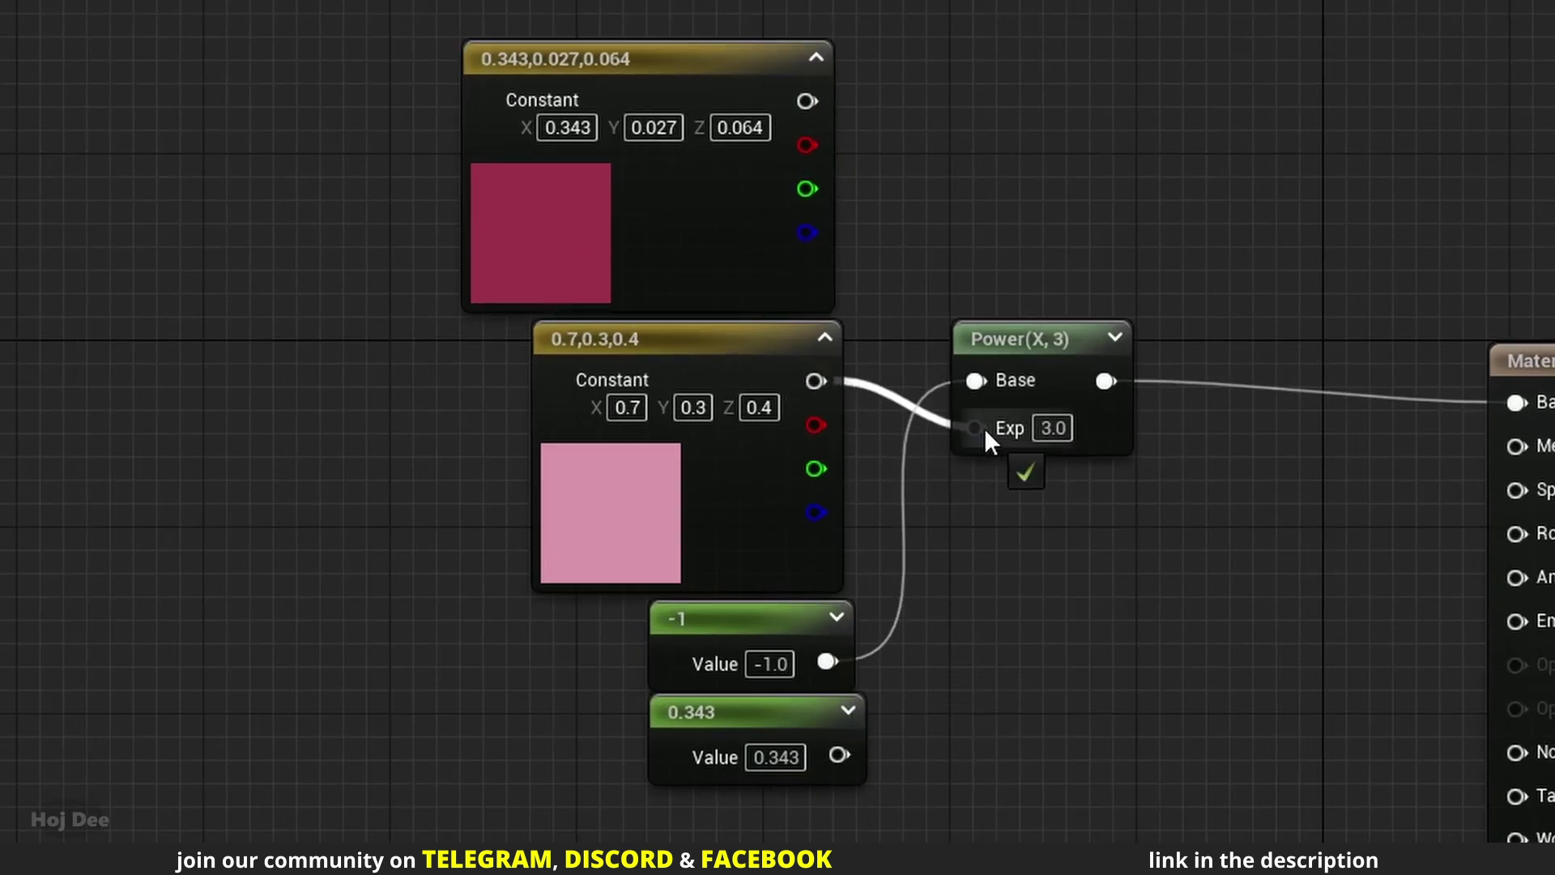
pyautogui.moveTo(984, 428); pyautogui.dragTo(982, 427)
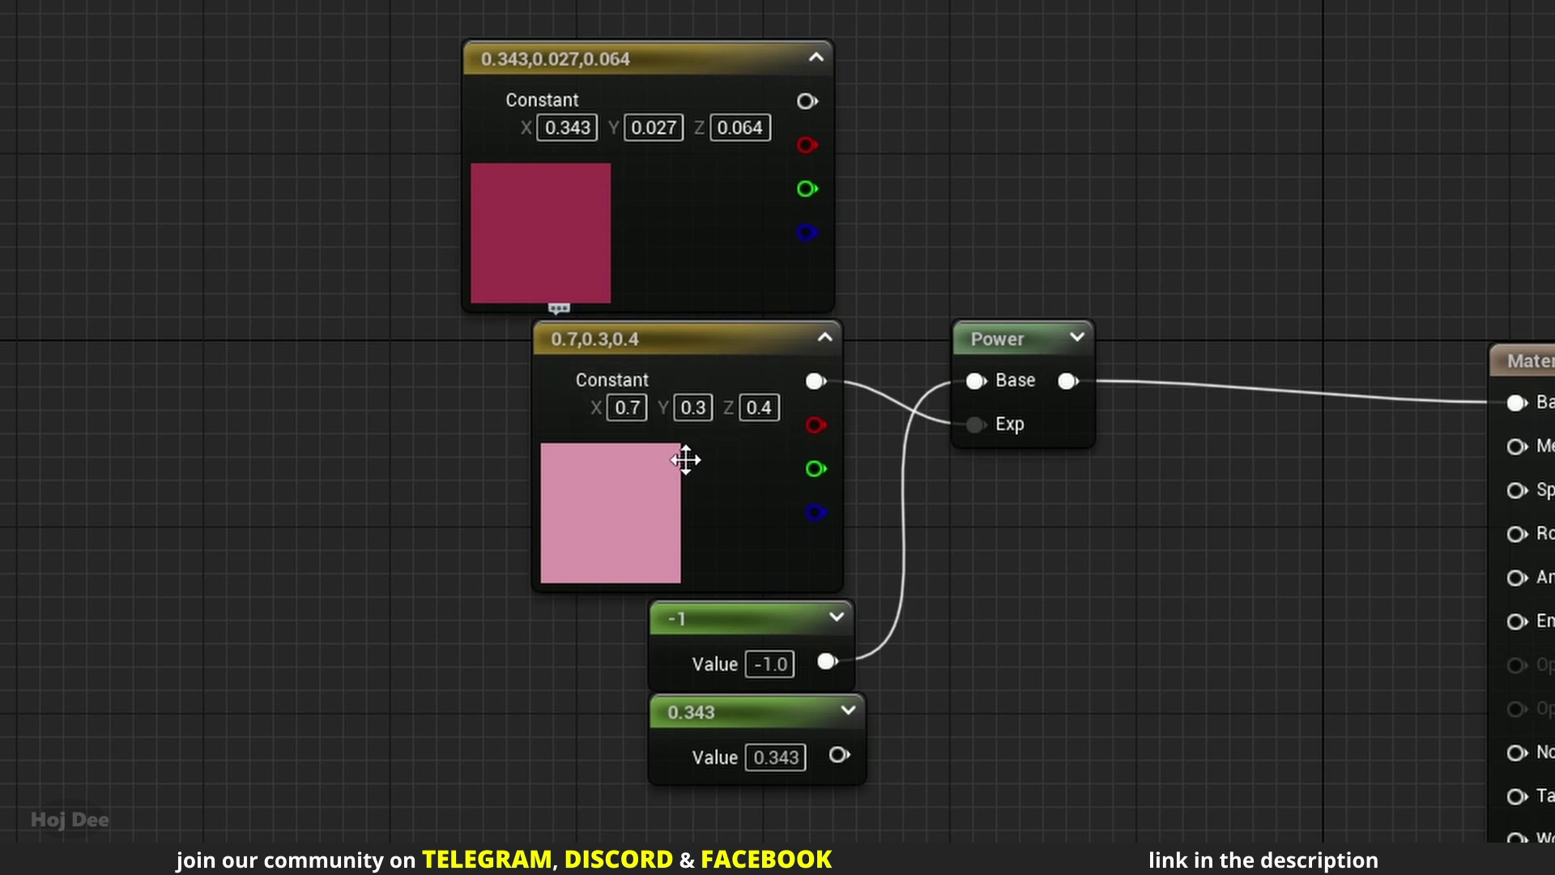
# - Set the scalar constant that feeds the Power node's Base to 0.6
pyautogui.click(769, 664)
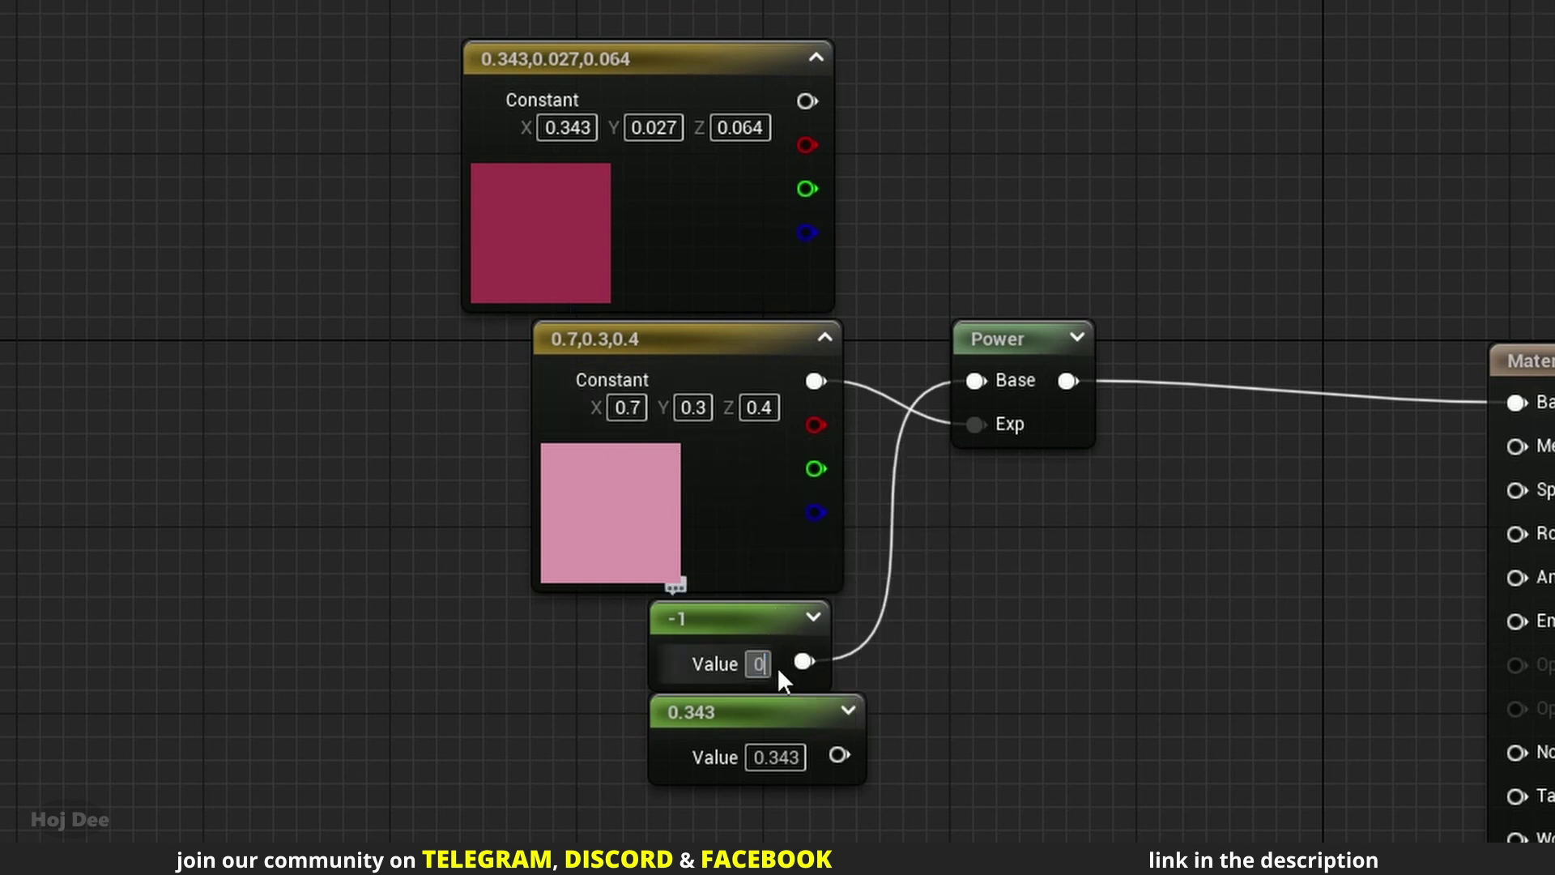
pyautogui.write('0.6')
pyautogui.press('Return')
# - Set the vector constant feeding the exponent to X 3, Y 2 and Z 4
pyautogui.click(622, 407)
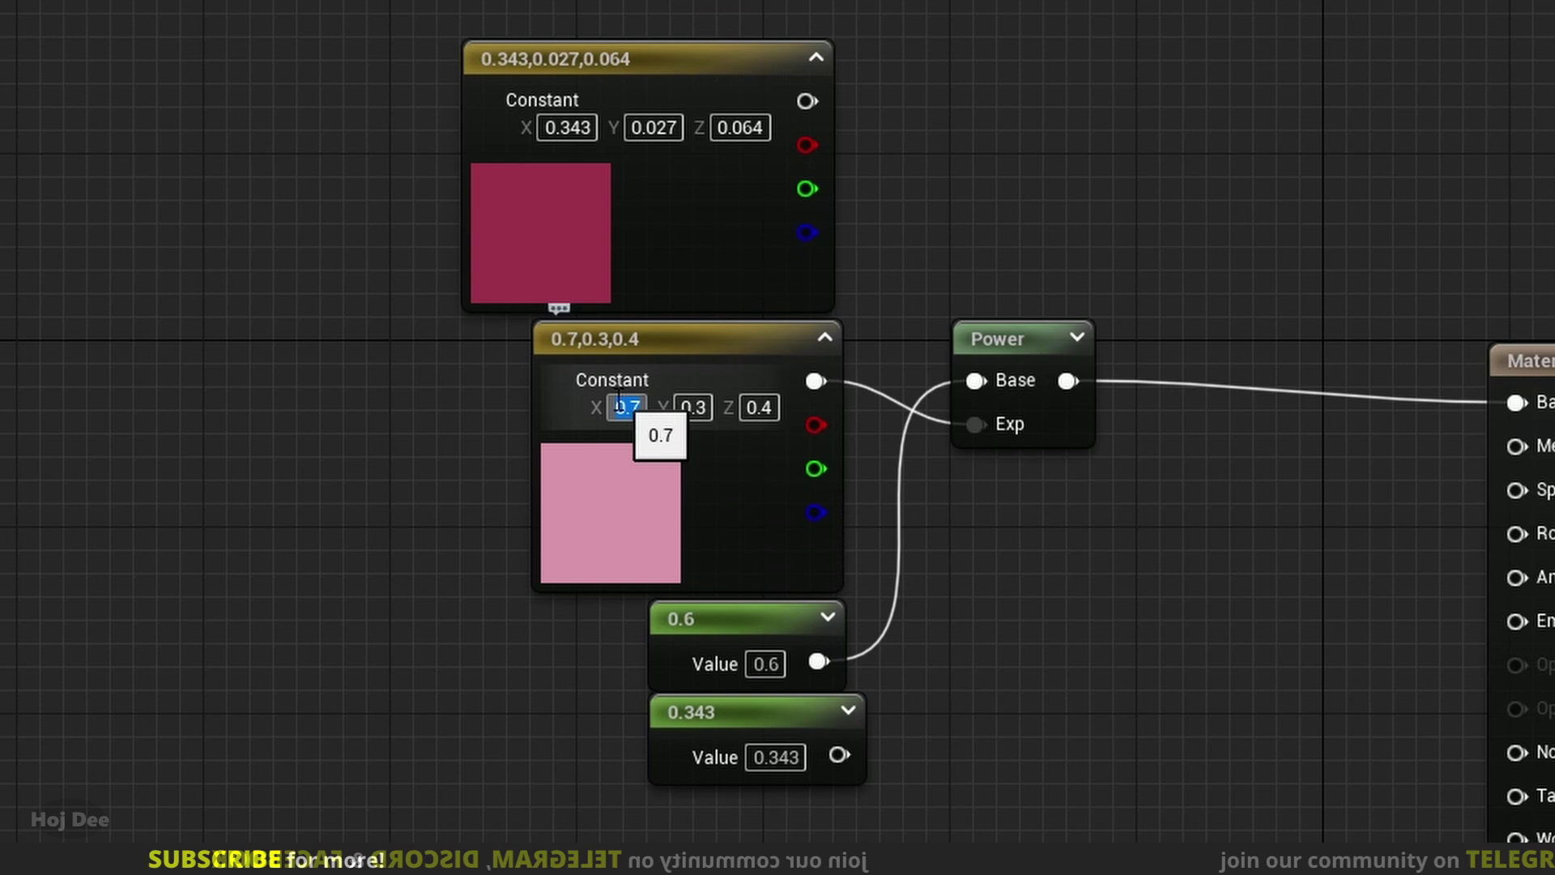
pyautogui.write('3')
pyautogui.click(693, 407)
pyautogui.write('2')
pyautogui.click(762, 408)
pyautogui.write('4')
pyautogui.press('Return')
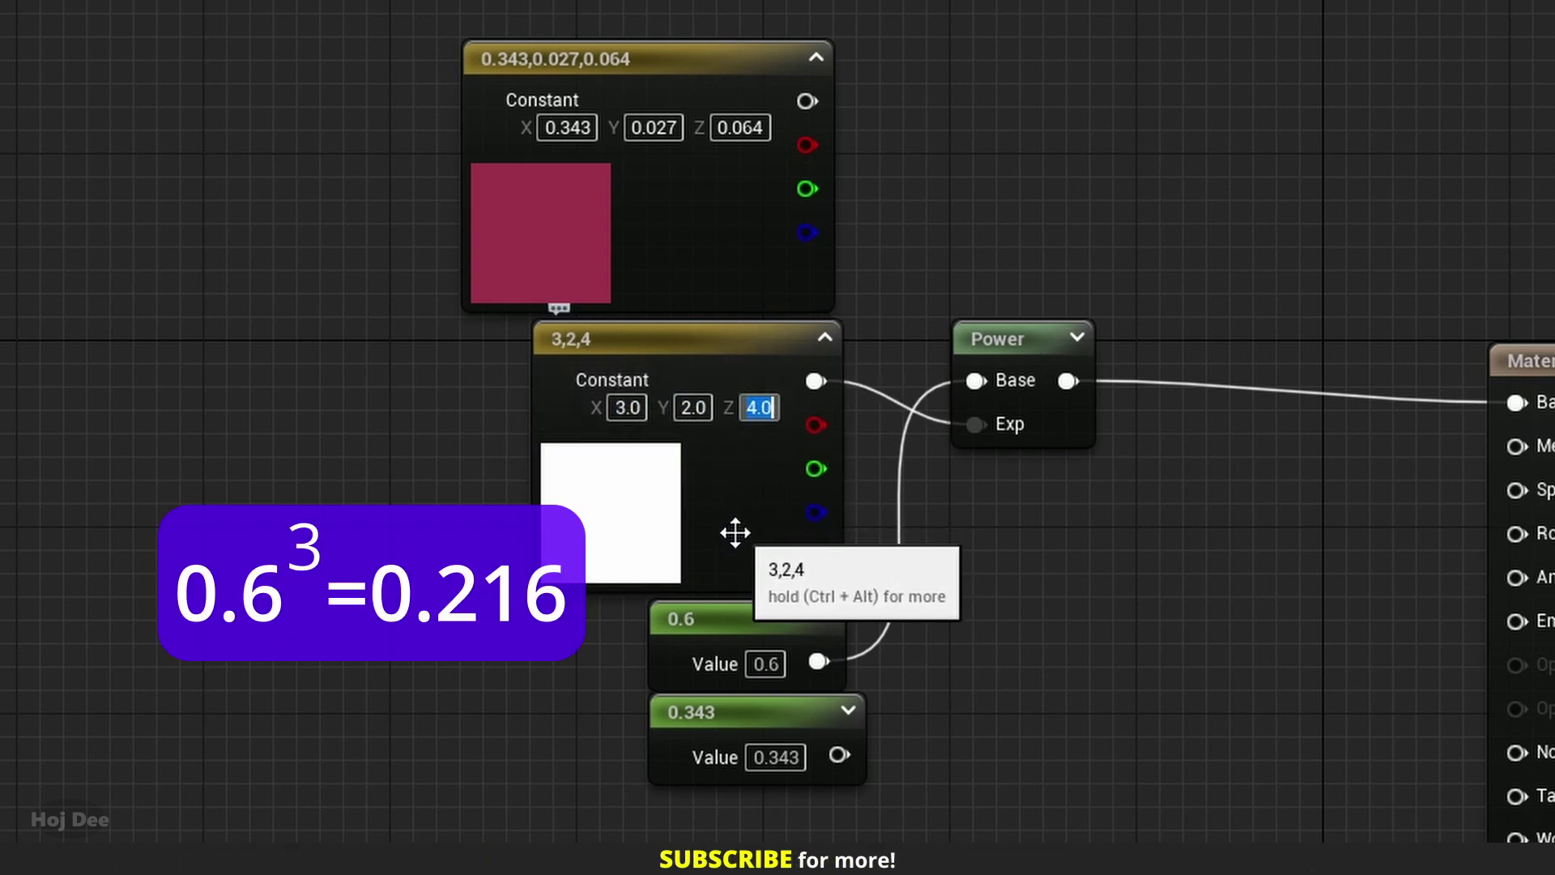
# - Set the unconnected scalar constant to 0.216 and compare it with the Power output in Base Color, ending with Power reconnected
pyautogui.click(775, 757)
pyautogui.write('0.216')
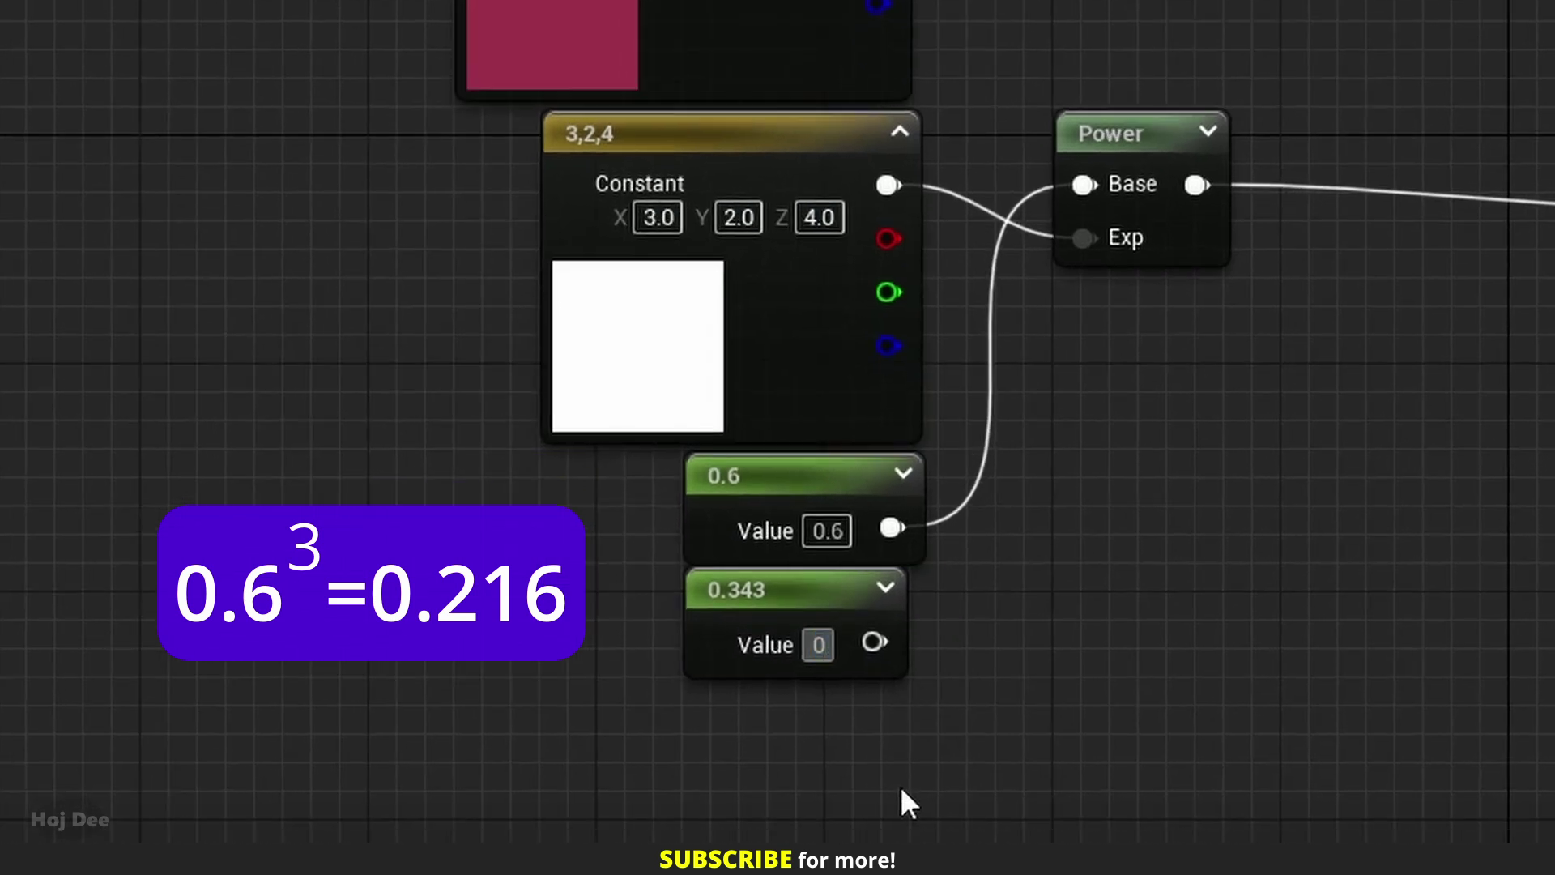
pyautogui.press('Return')
pyautogui.moveTo(915, 642); pyautogui.dragTo(1350, 368)
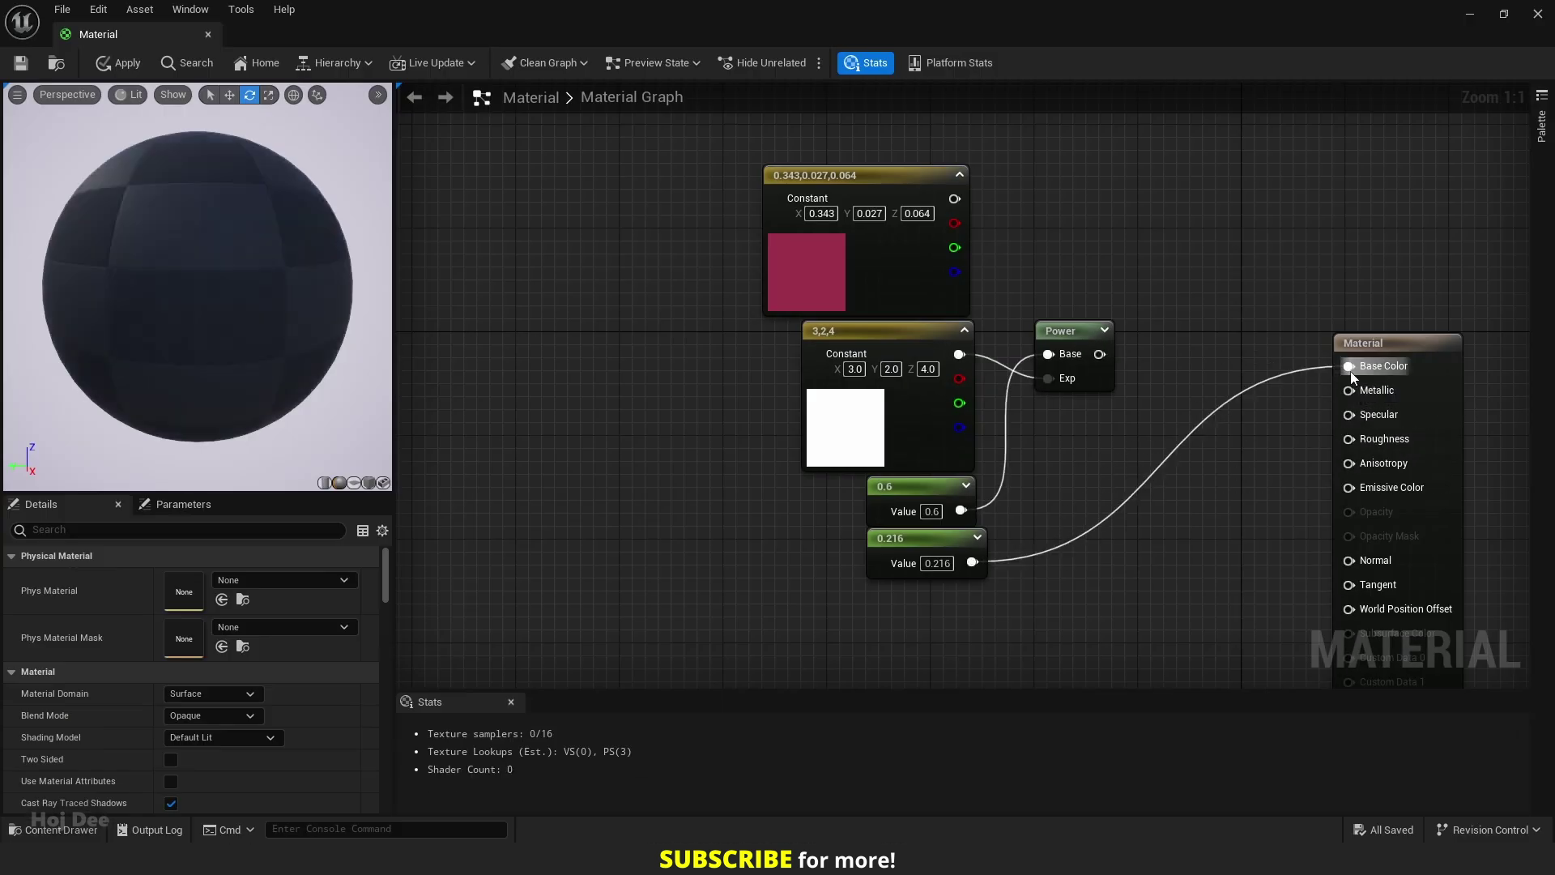
pyautogui.moveTo(1195, 185); pyautogui.dragTo(1348, 366)
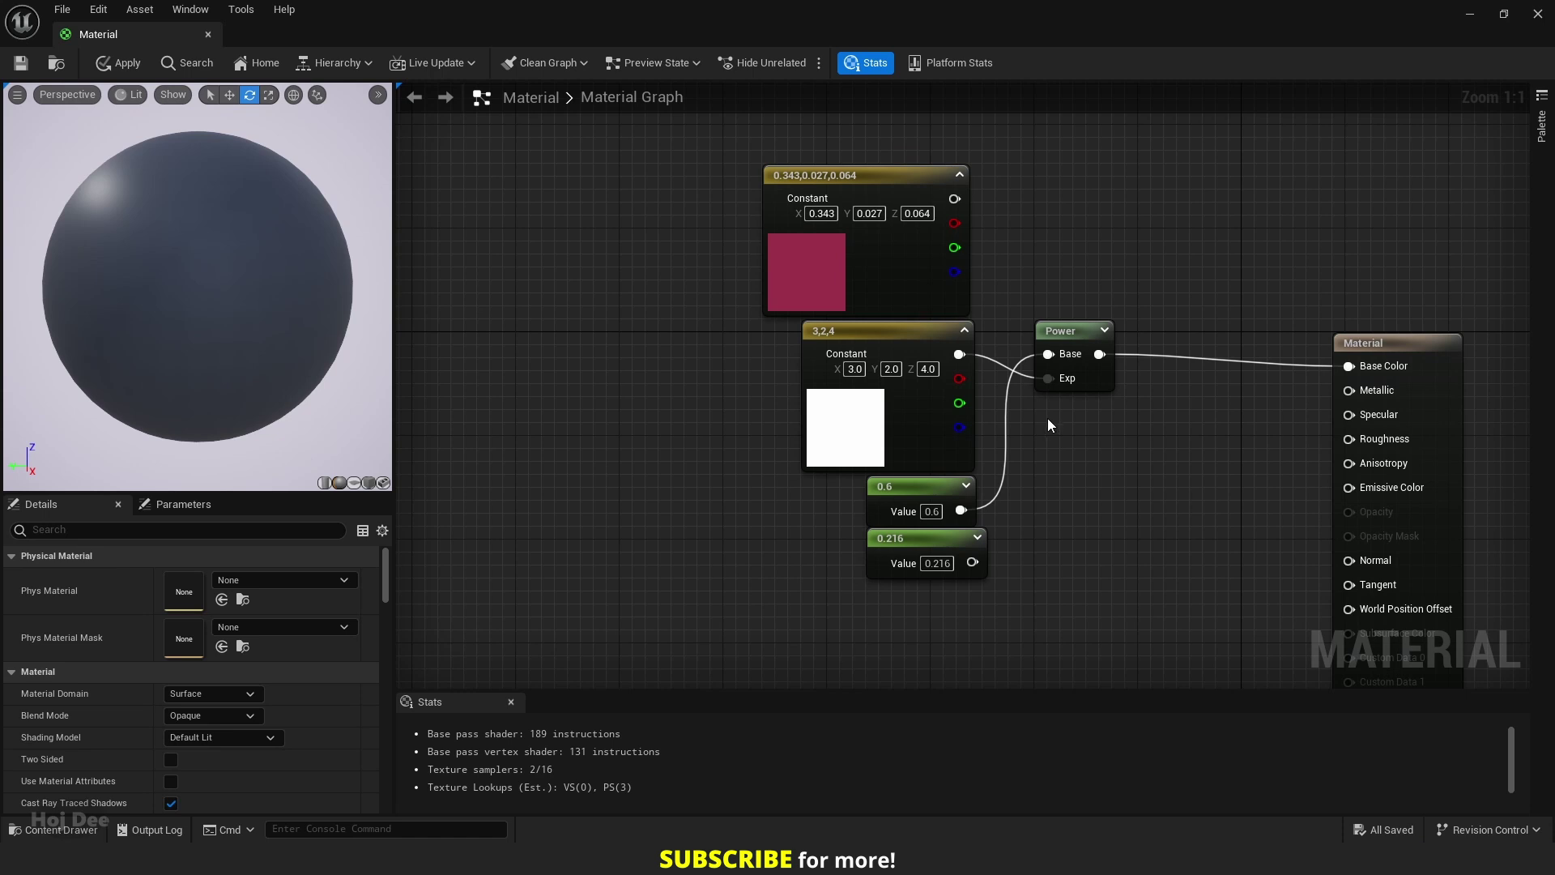
# - Connect the crimson vector constant to the Power node's Base and set it to X 0.7, Y 0.3 and Z 0.4
pyautogui.moveTo(954, 199); pyautogui.dragTo(959, 203)
pyautogui.moveTo(1055, 359); pyautogui.dragTo(1049, 354)
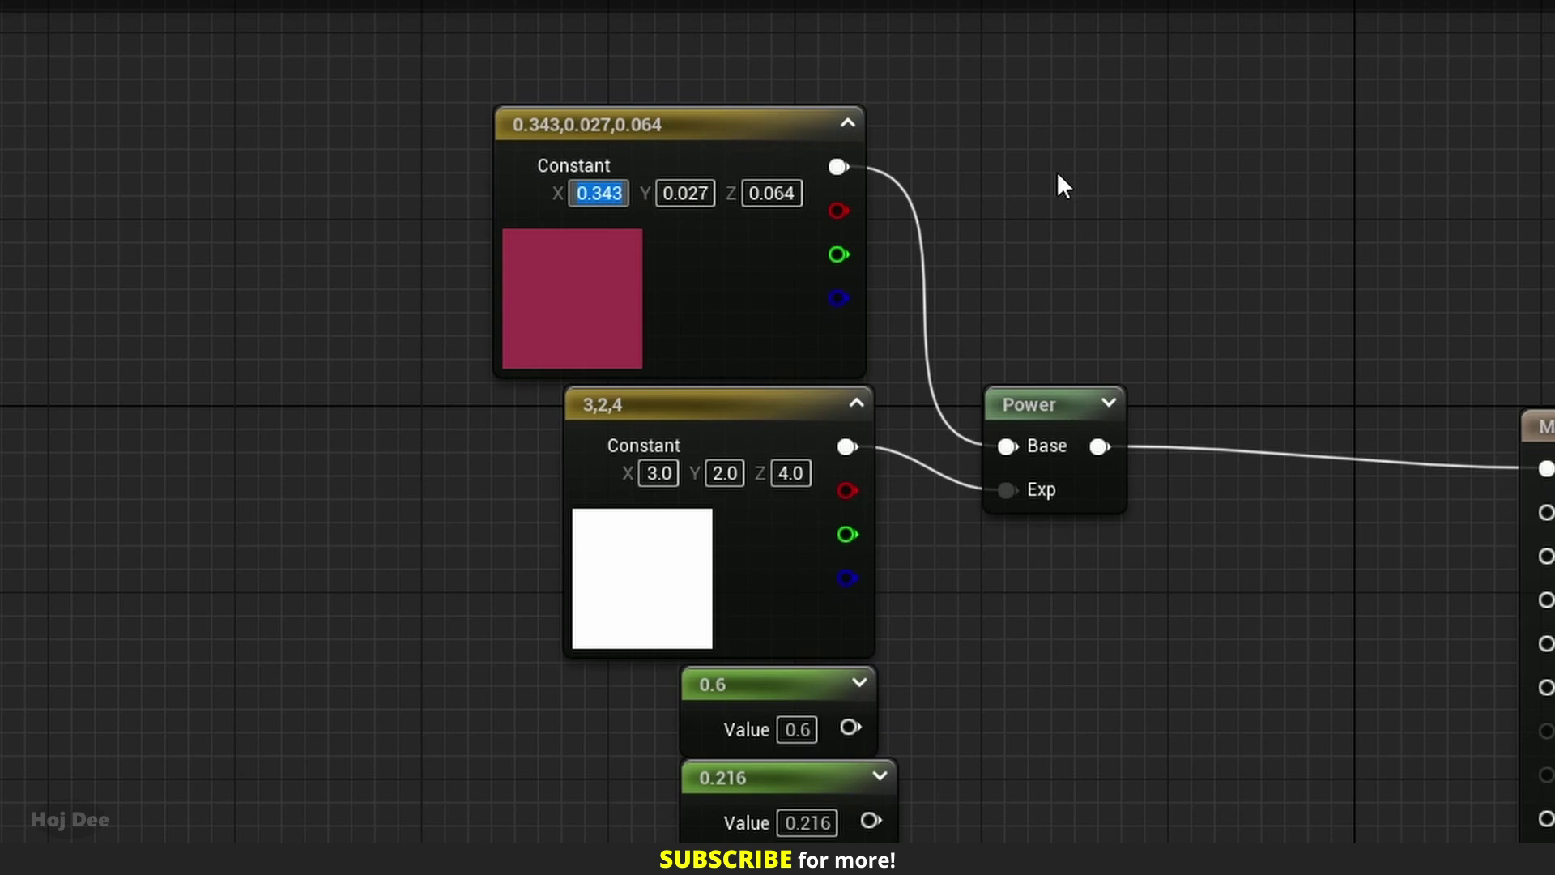
pyautogui.write('0.7')
pyautogui.press('Return')
pyautogui.click(648, 192)
pyautogui.write('0')
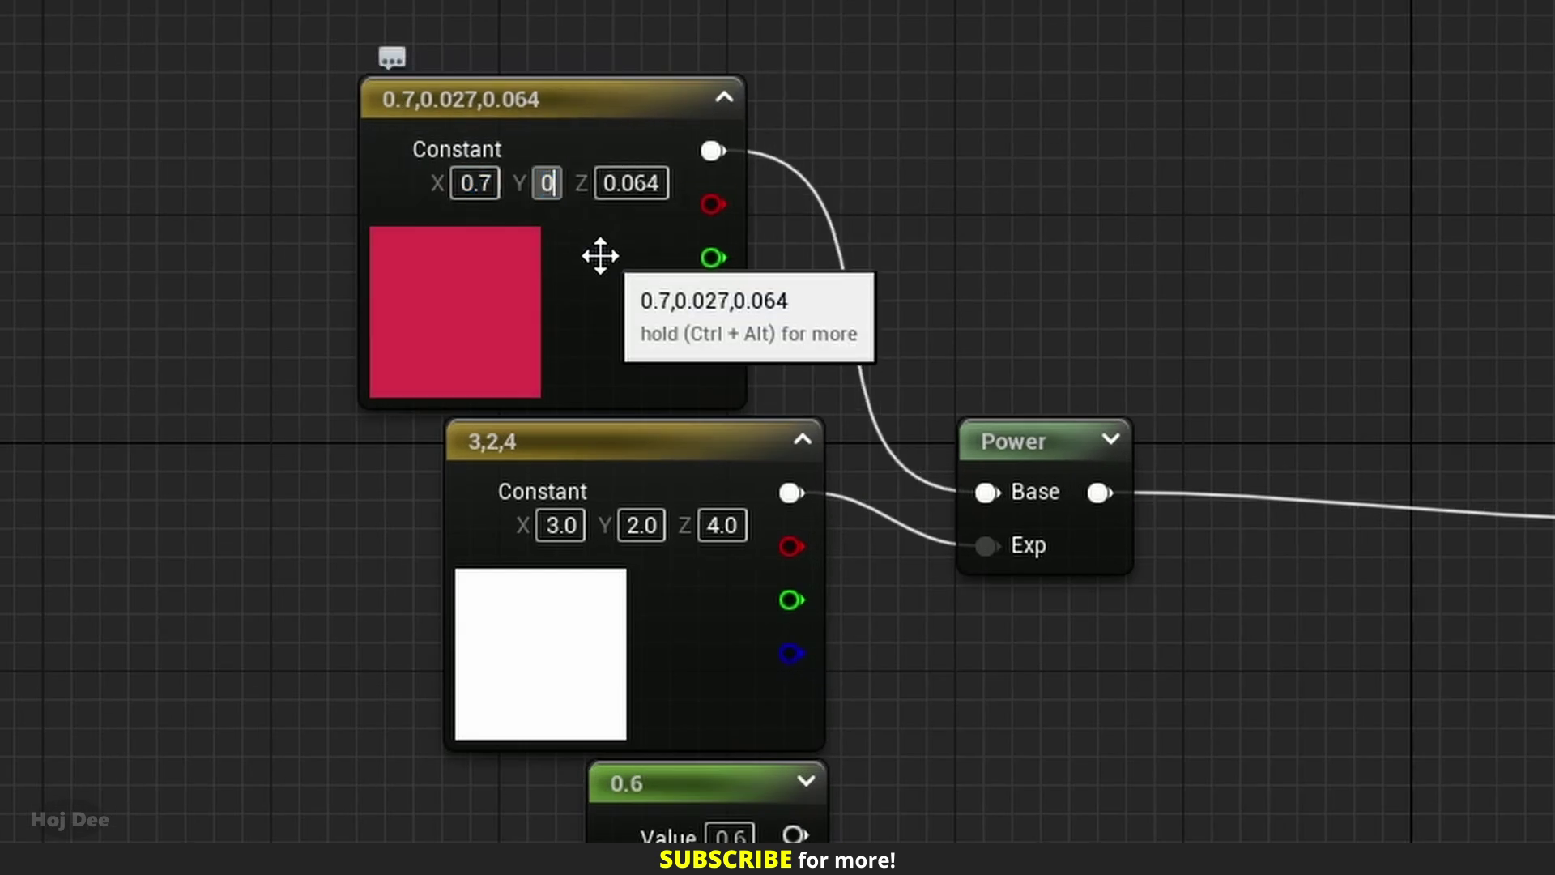
pyautogui.write('.3')
pyautogui.press('Return')
pyautogui.click(640, 183)
pyautogui.write('0.4')
pyautogui.press('Return')
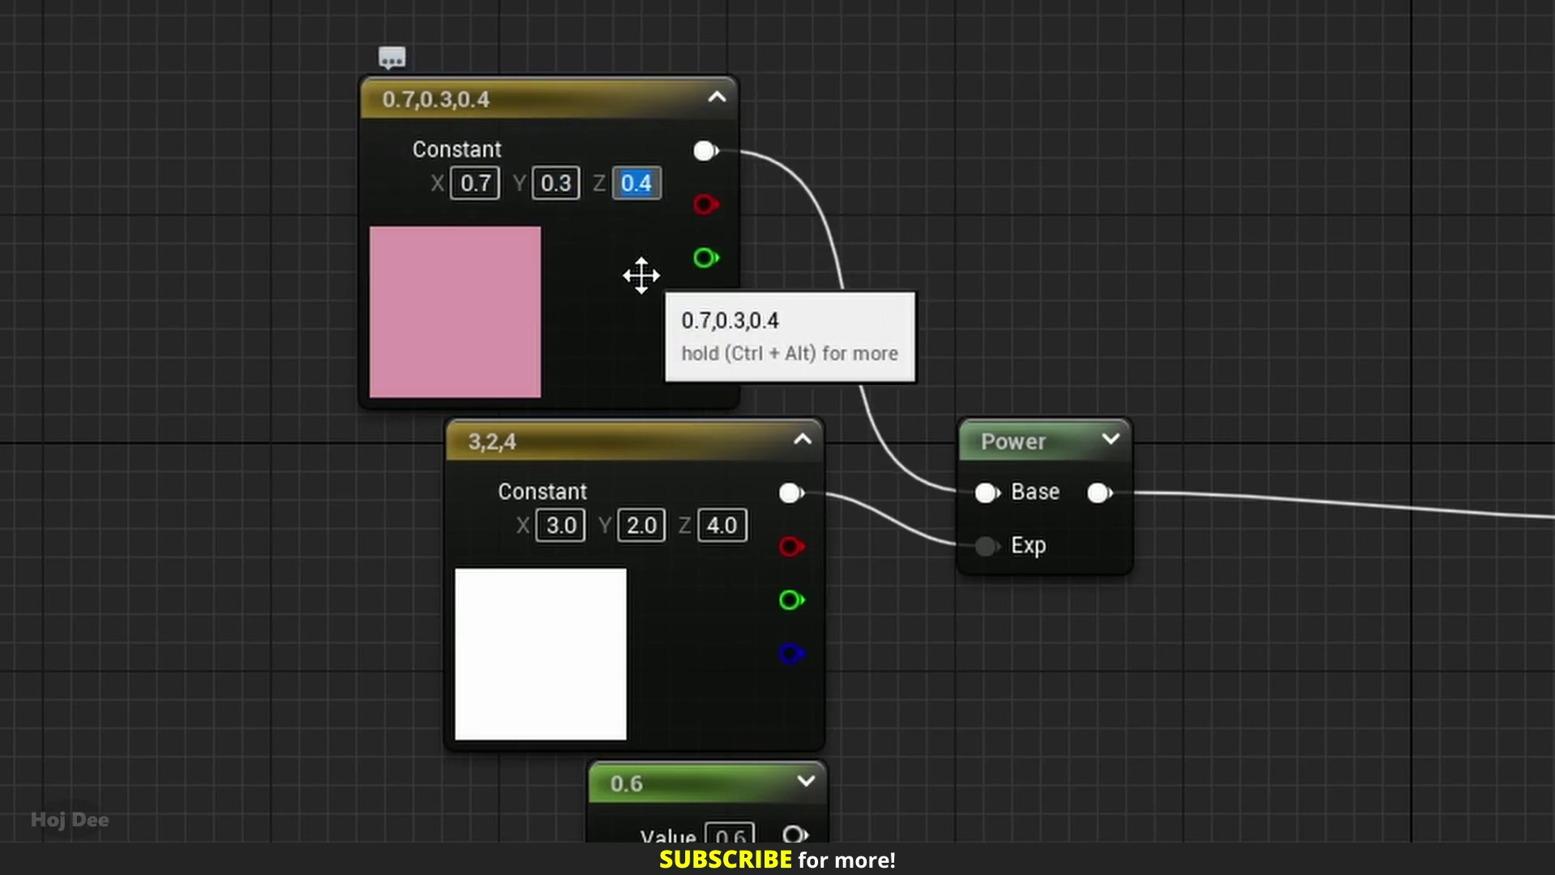
# - Change the exponent vector constant to X 1, Y 2 and Z 3
pyautogui.click(560, 525)
pyautogui.write('1')
pyautogui.press('Return')
pyautogui.click(641, 525)
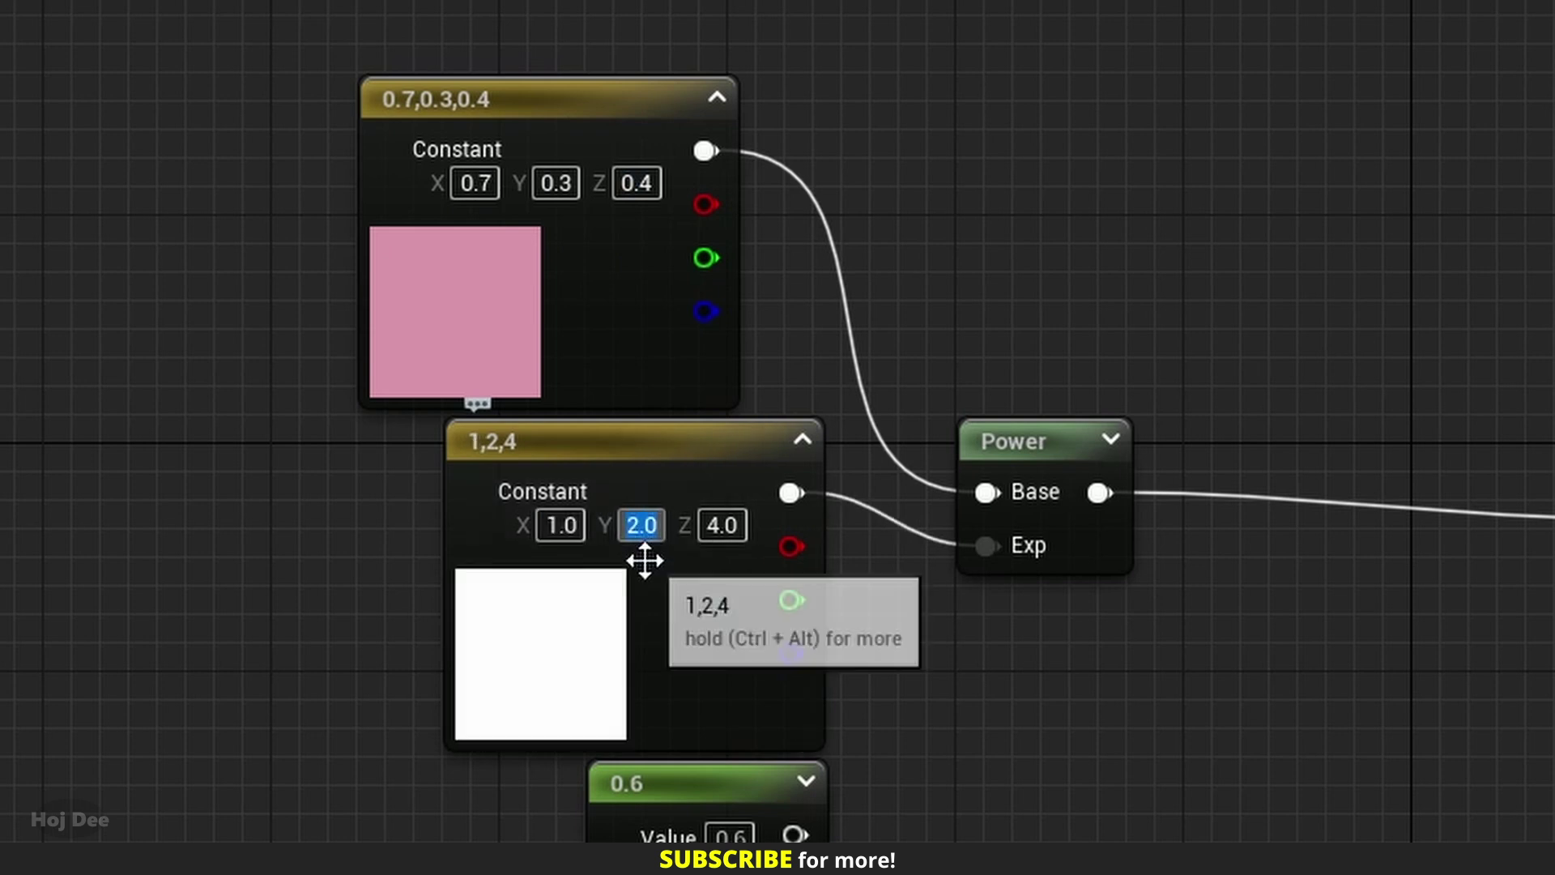
pyautogui.click(722, 525)
pyautogui.write('3')
pyautogui.press('Return')
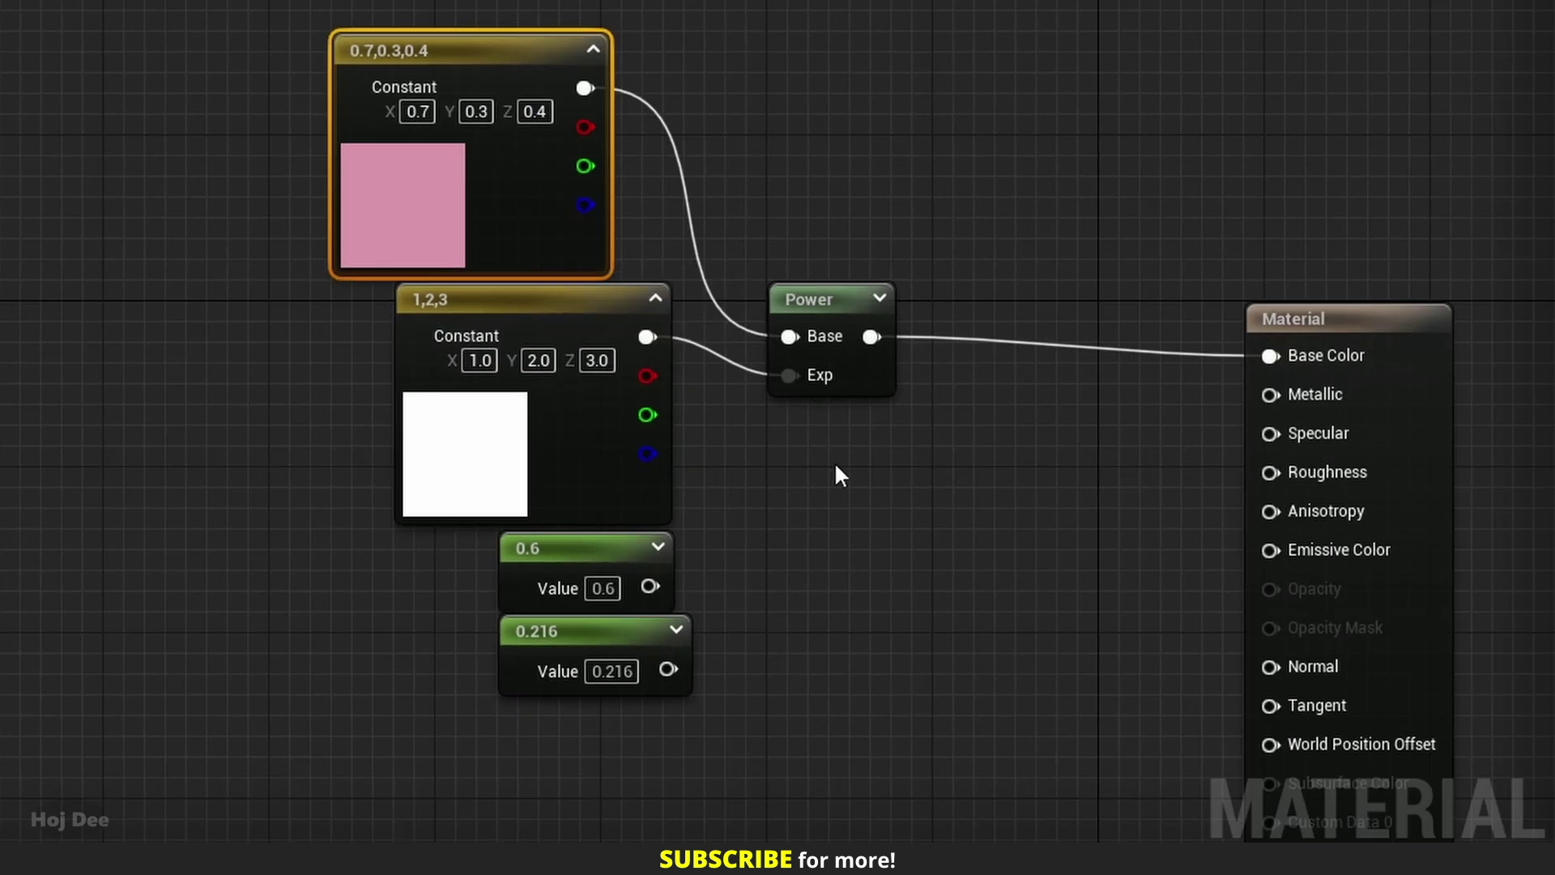
# - Duplicate the 0.7, 0.3, 0.4 vector constant below the Power node and set the copy's Y to 0.09 and Z to 0.064
pyautogui.hotkey('ctrl', 'v')
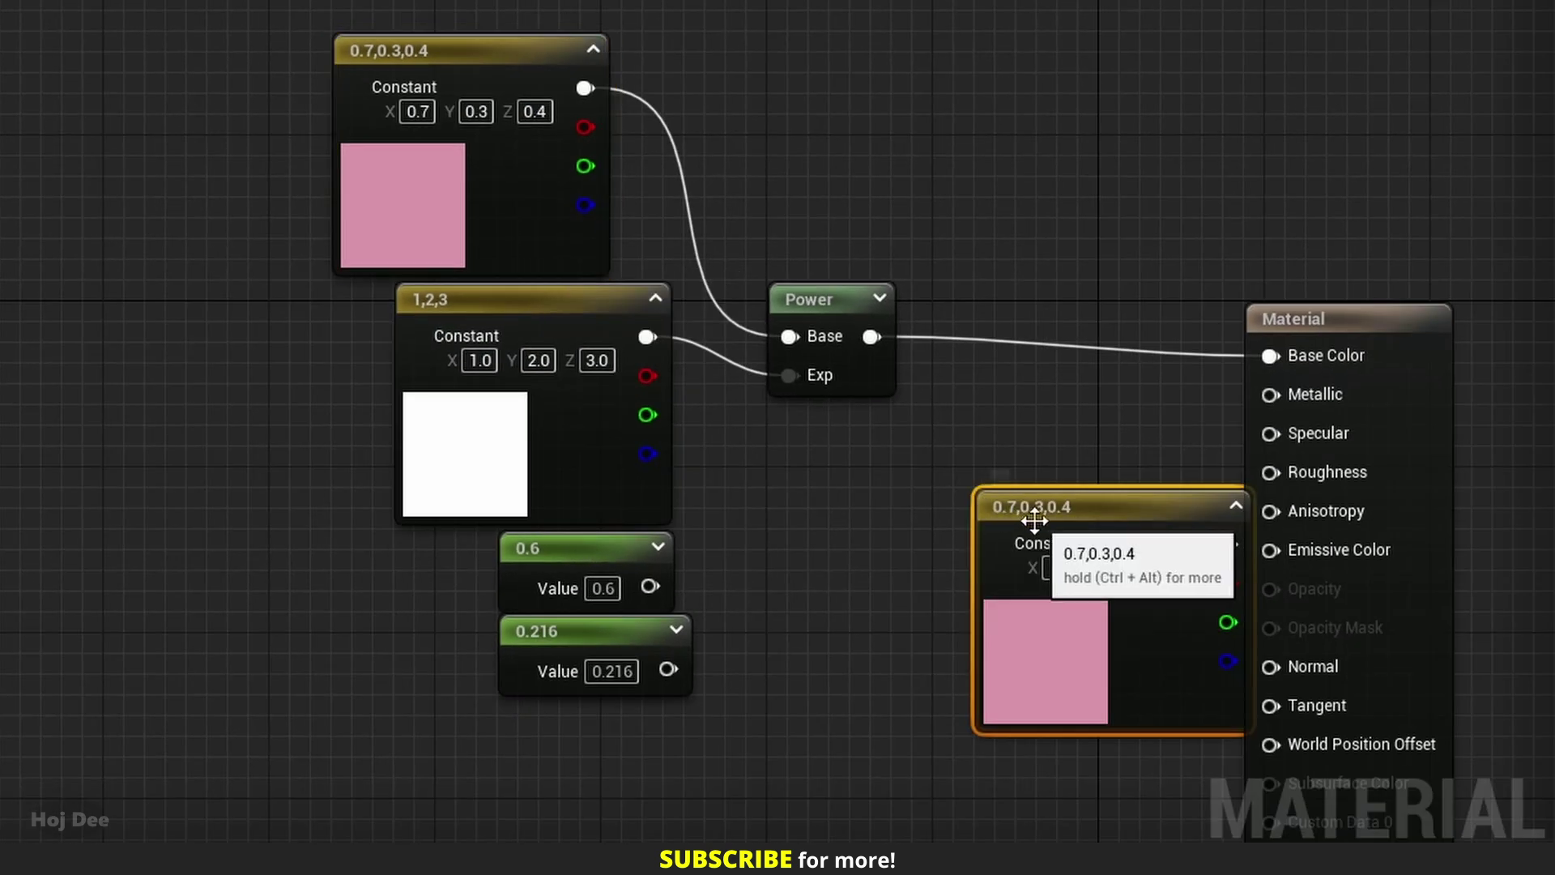
pyautogui.moveTo(1034, 520); pyautogui.dragTo(930, 457)
pyautogui.click(957, 505)
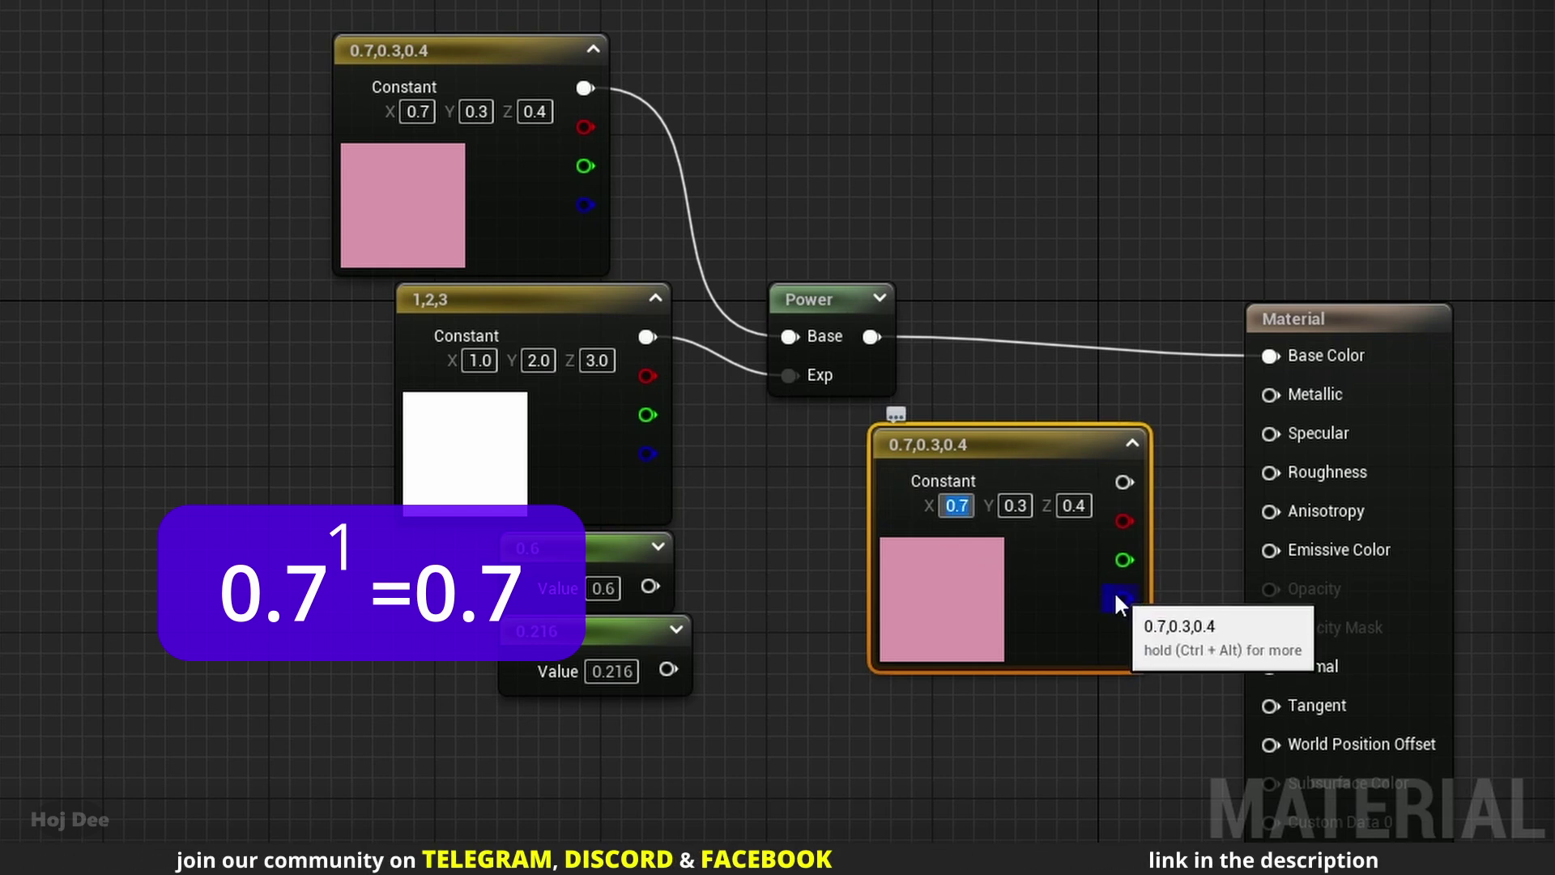
pyautogui.click(1015, 506)
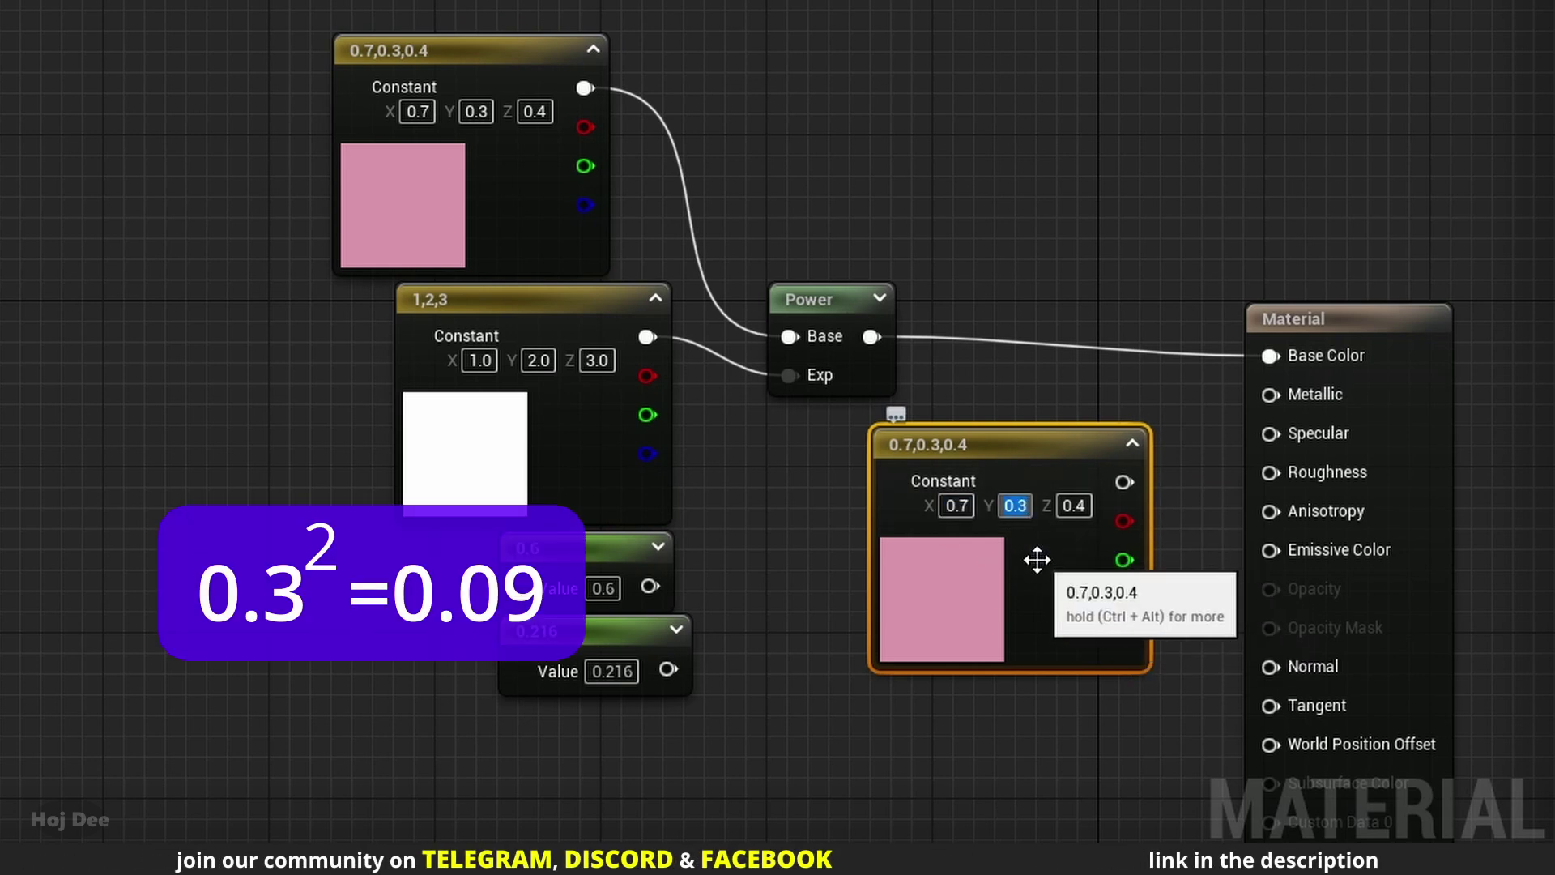
pyautogui.write('0.09')
pyautogui.press('Return')
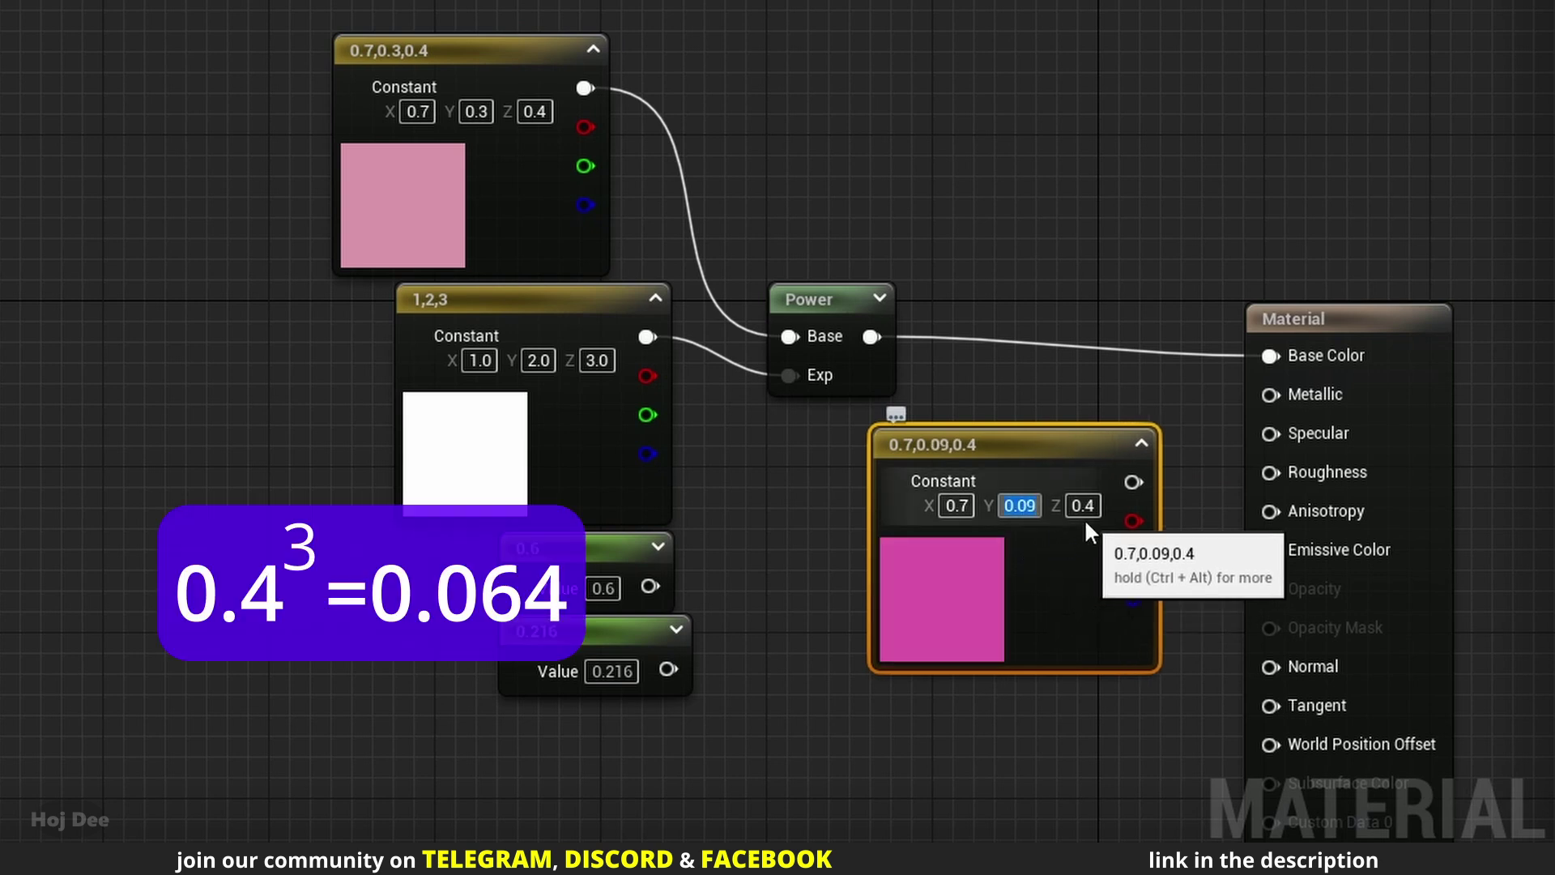
pyautogui.press('Tab')
pyautogui.write('0.0')
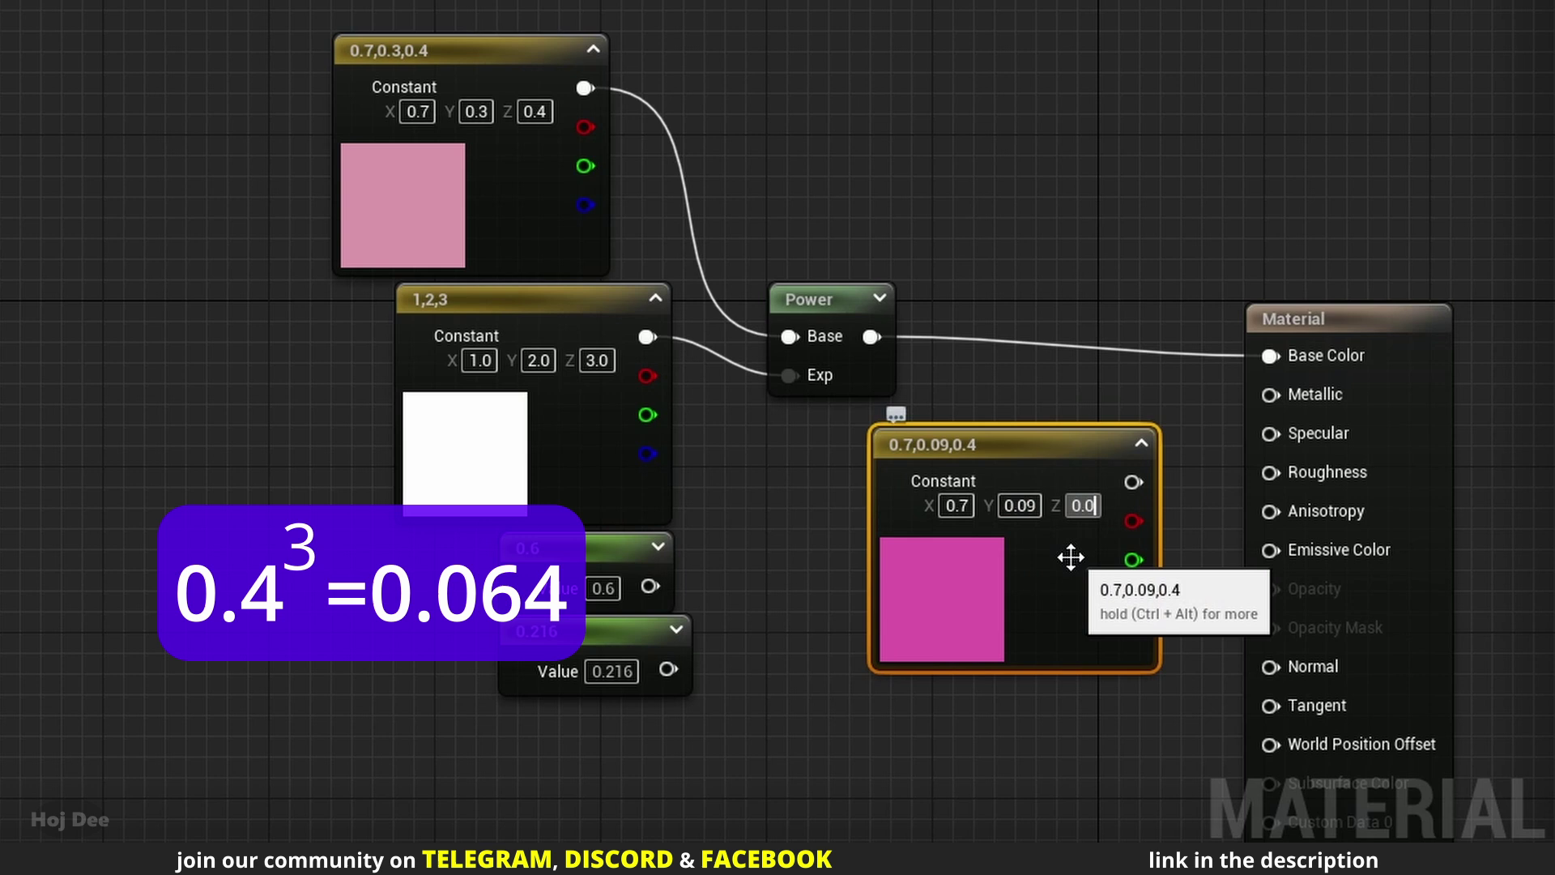
pyautogui.write('64')
pyautogui.press('Return')
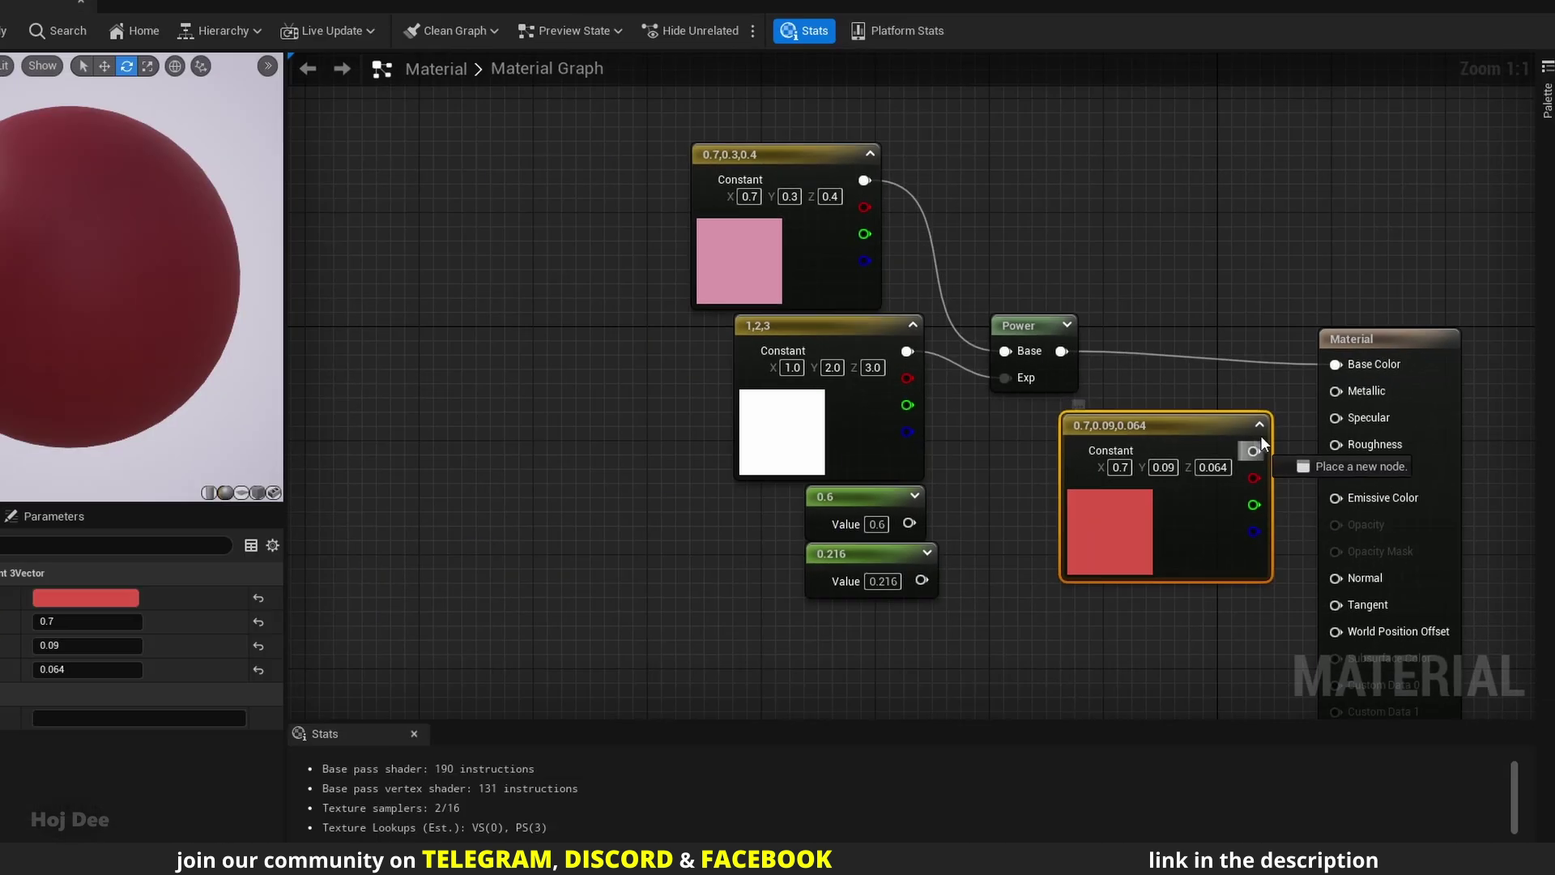
# - Compare the 0.7, 0.09, 0.064 vector with the Power output in Base Color, ending with Power reconnected
pyautogui.moveTo(1261, 442); pyautogui.dragTo(1350, 366)
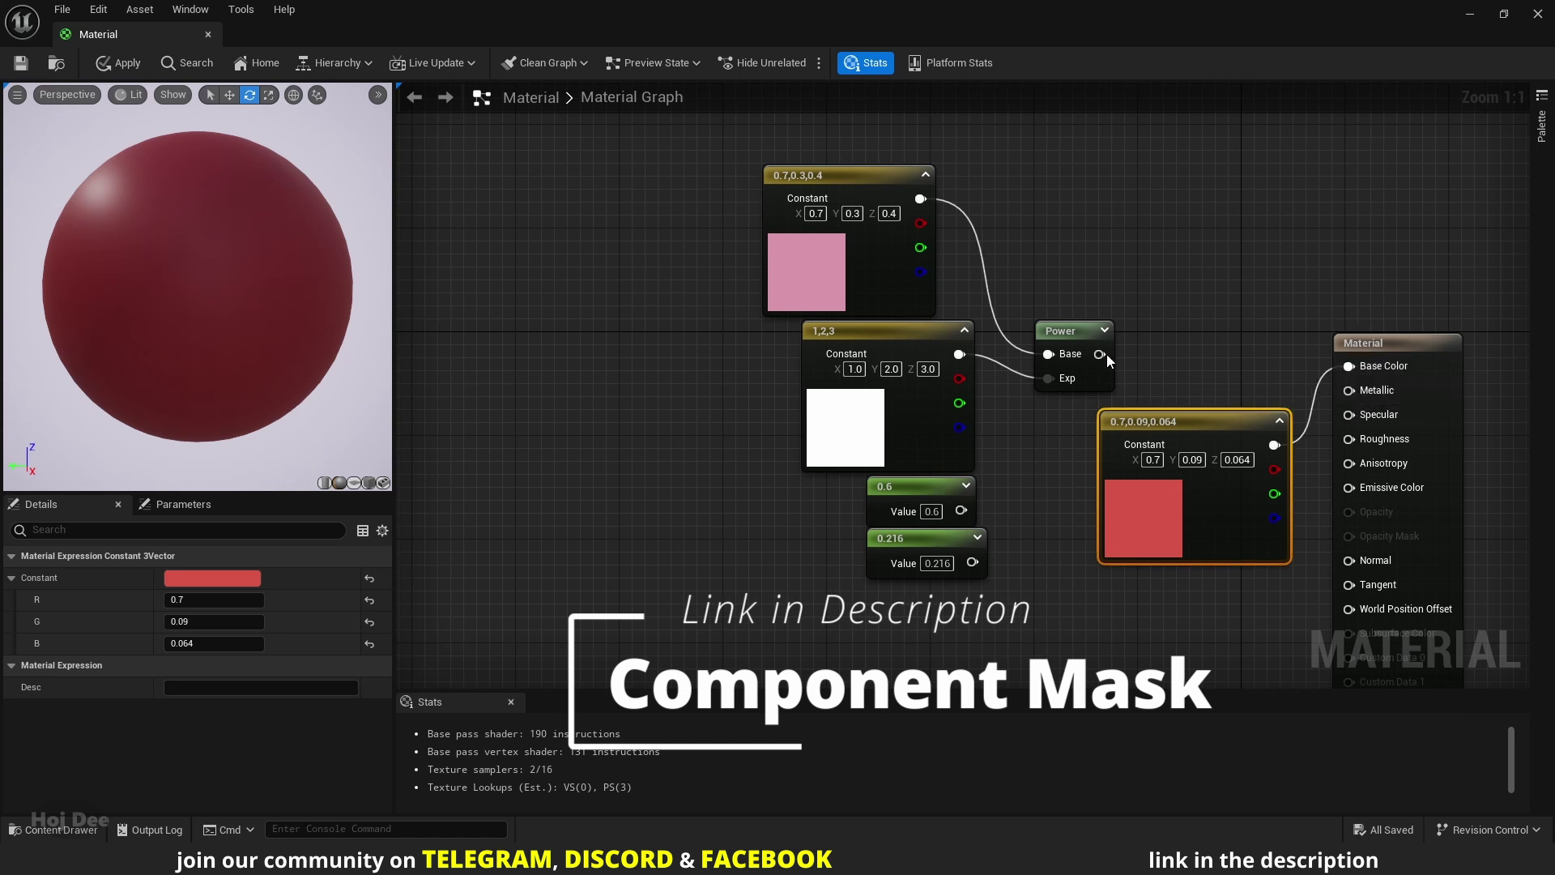
pyautogui.moveTo(1107, 354); pyautogui.dragTo(1349, 366)
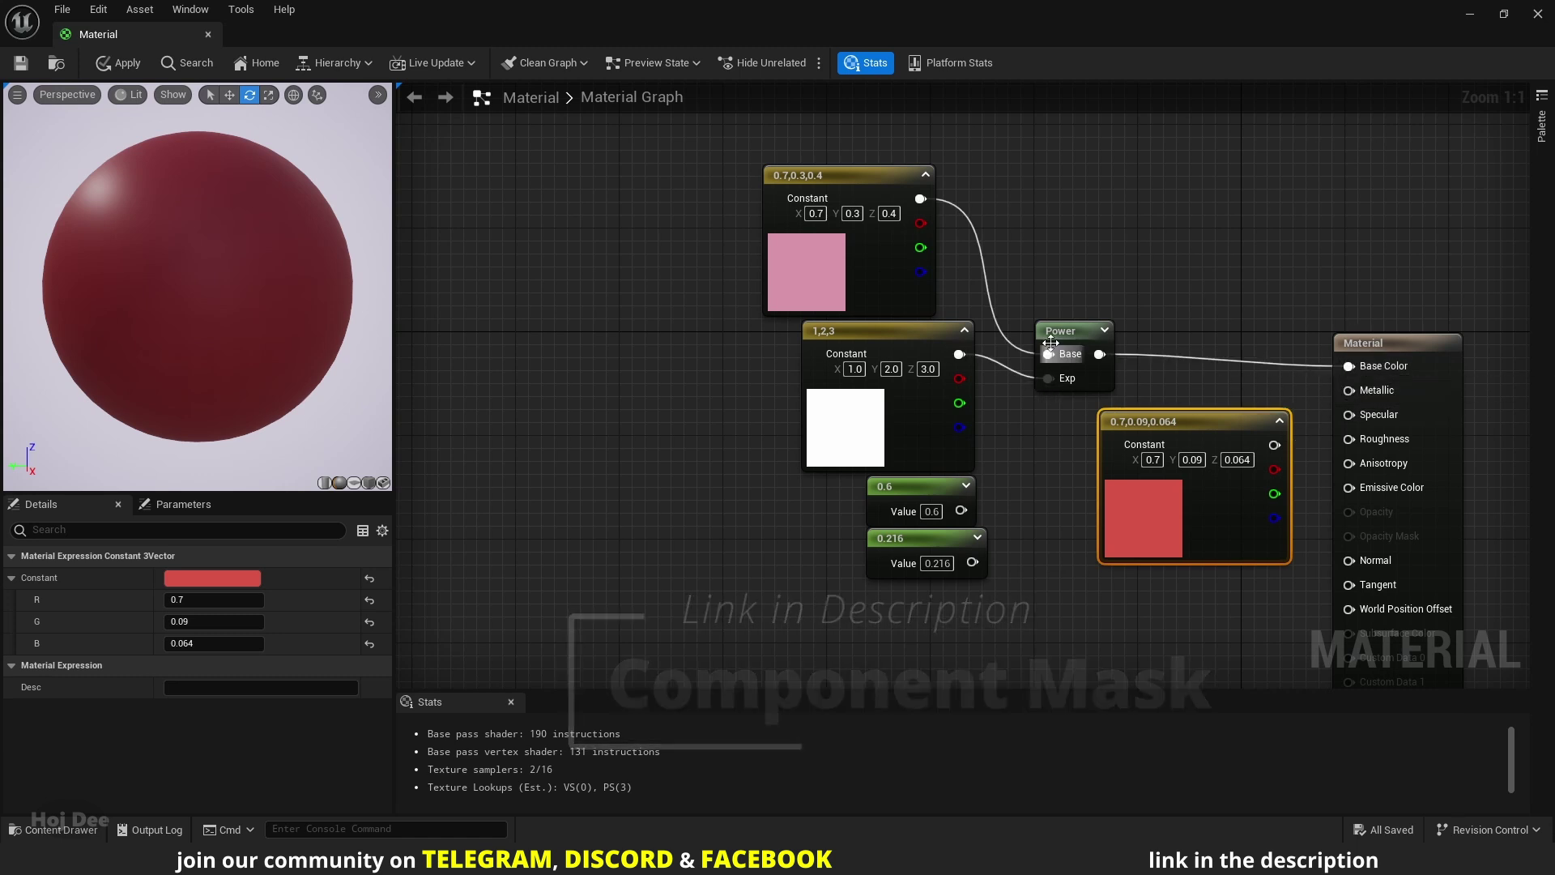
# - Add a two-component vector constant below the scalars and connect it to the Power node's Exp
pyautogui.click(932, 633)
pyautogui.moveTo(949, 625); pyautogui.dragTo(1048, 387)
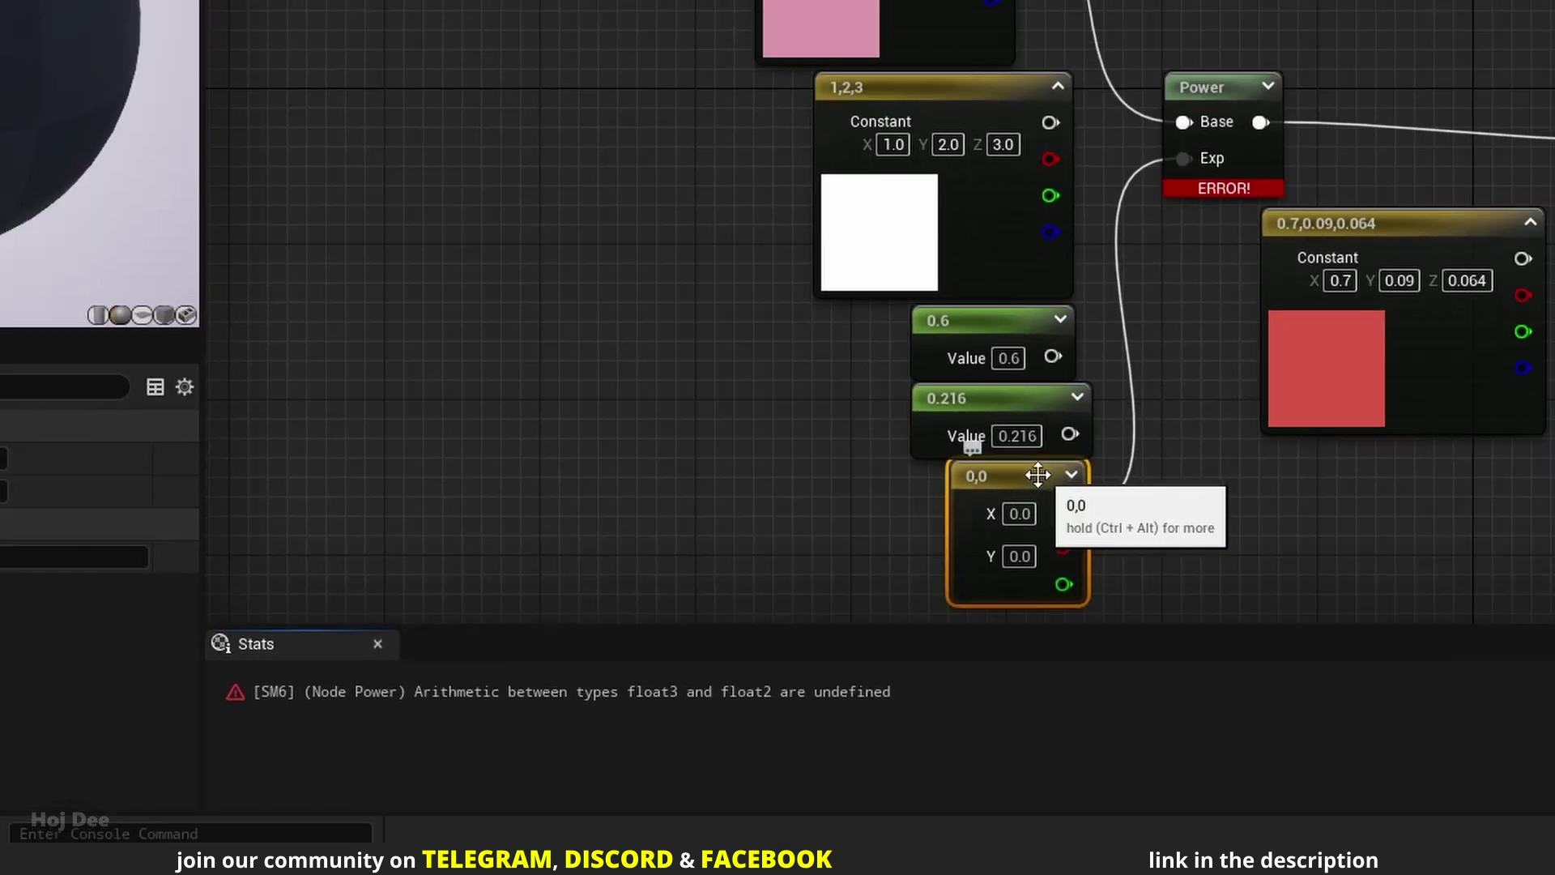
pyautogui.moveTo(1132, 346); pyautogui.dragTo(1007, 350)
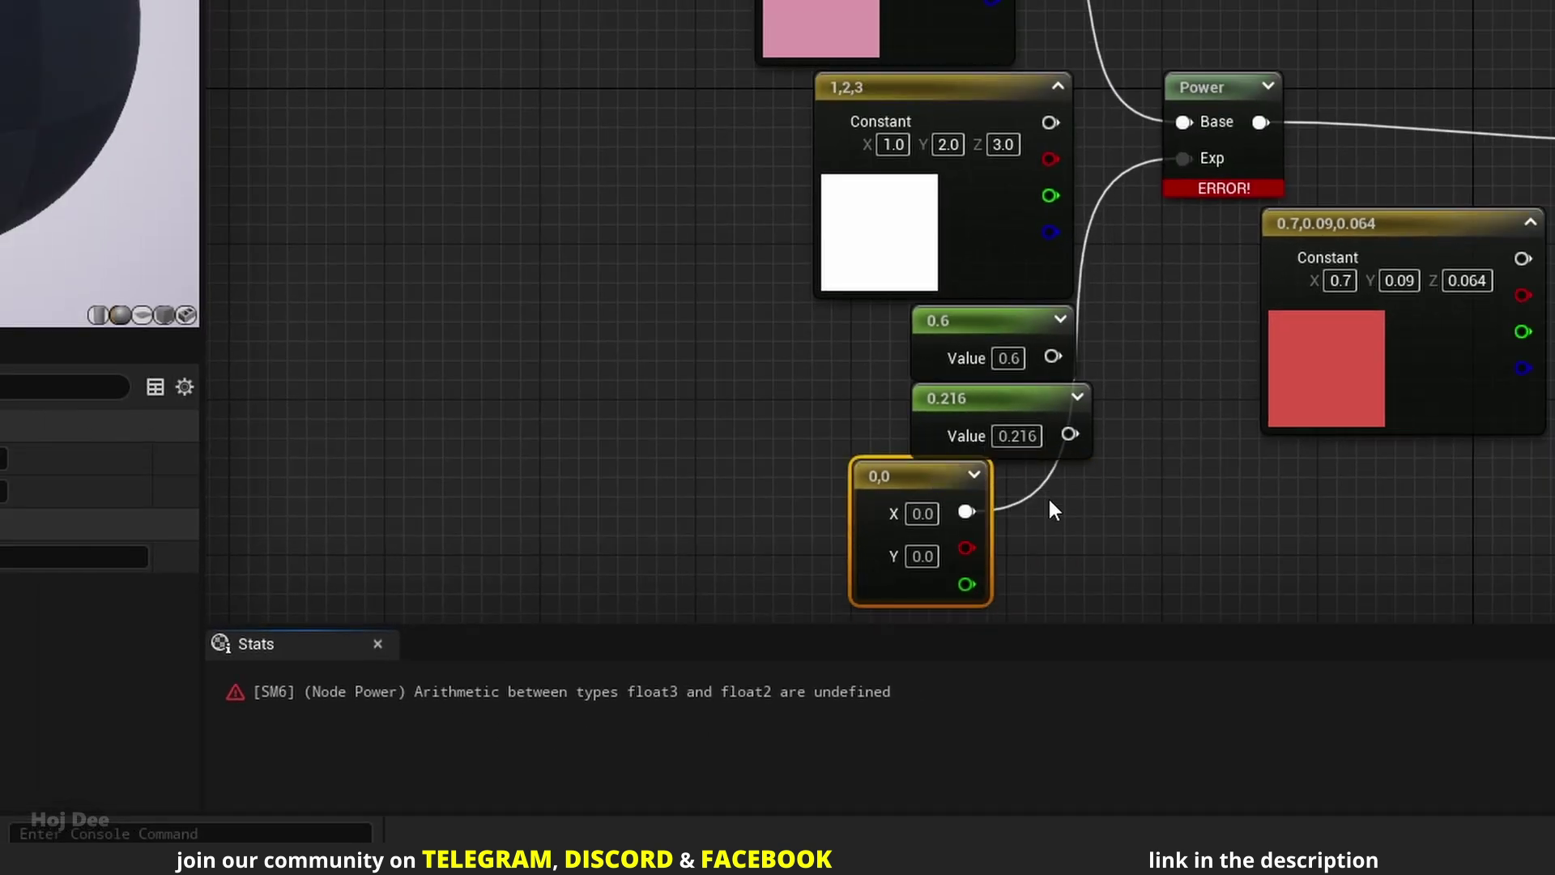
# - Add an Append node beside the two-component constant, connecting the constant's main output to A and its red channel to B
pyautogui.rightClick(1051, 509)
pyautogui.write('append')
pyautogui.click(1101, 69)
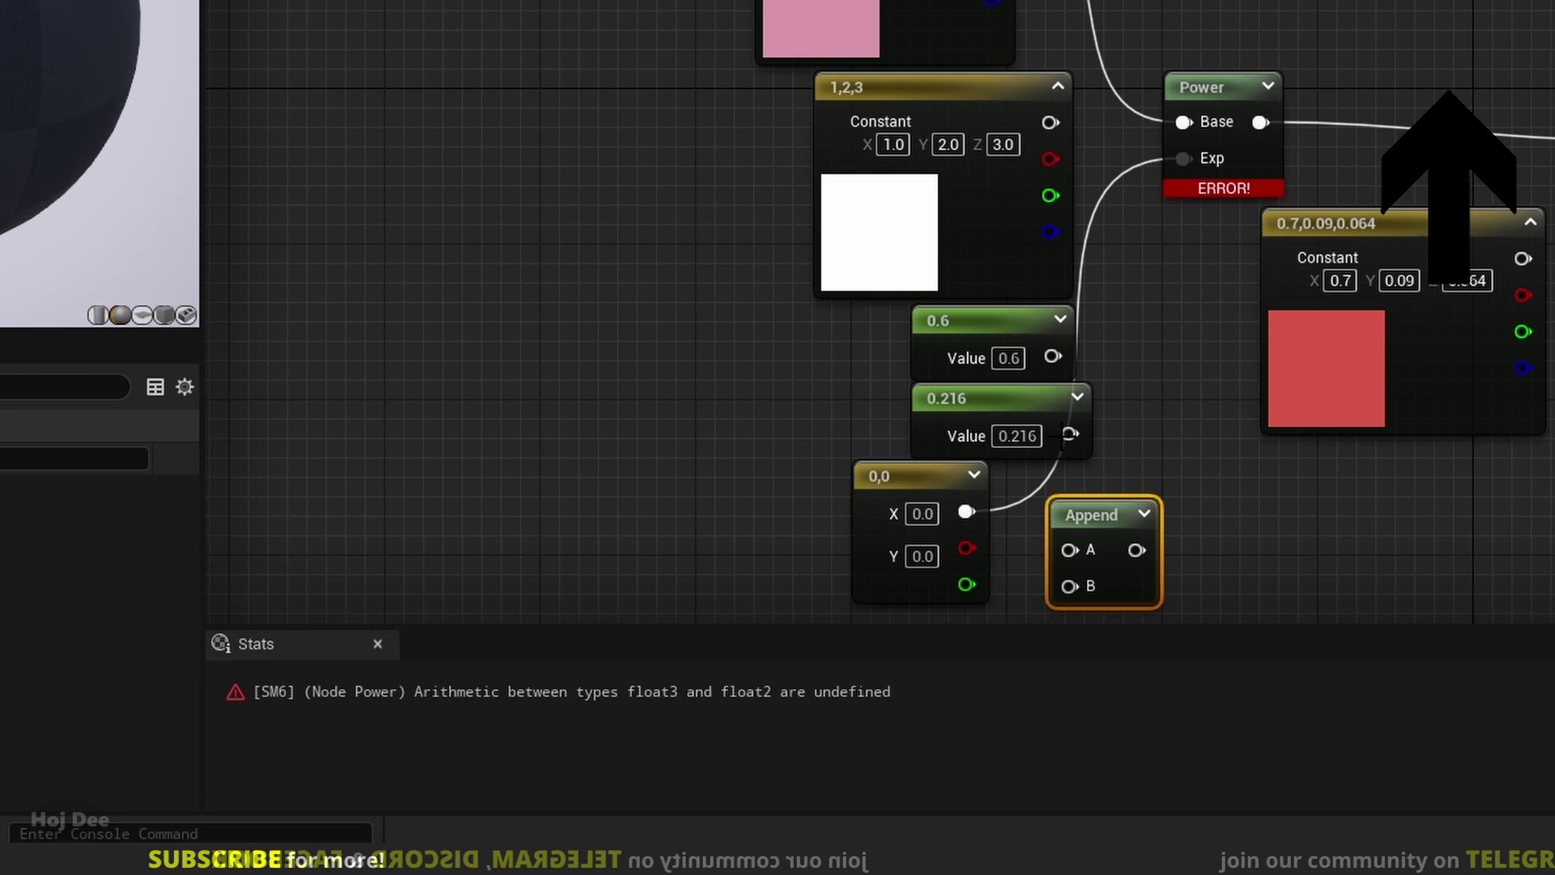
pyautogui.moveTo(1090, 515); pyautogui.dragTo(1087, 496)
pyautogui.moveTo(967, 512); pyautogui.dragTo(1068, 531)
pyautogui.moveTo(967, 549); pyautogui.dragTo(1183, 162)
pyautogui.moveTo(966, 512); pyautogui.dragTo(1183, 159)
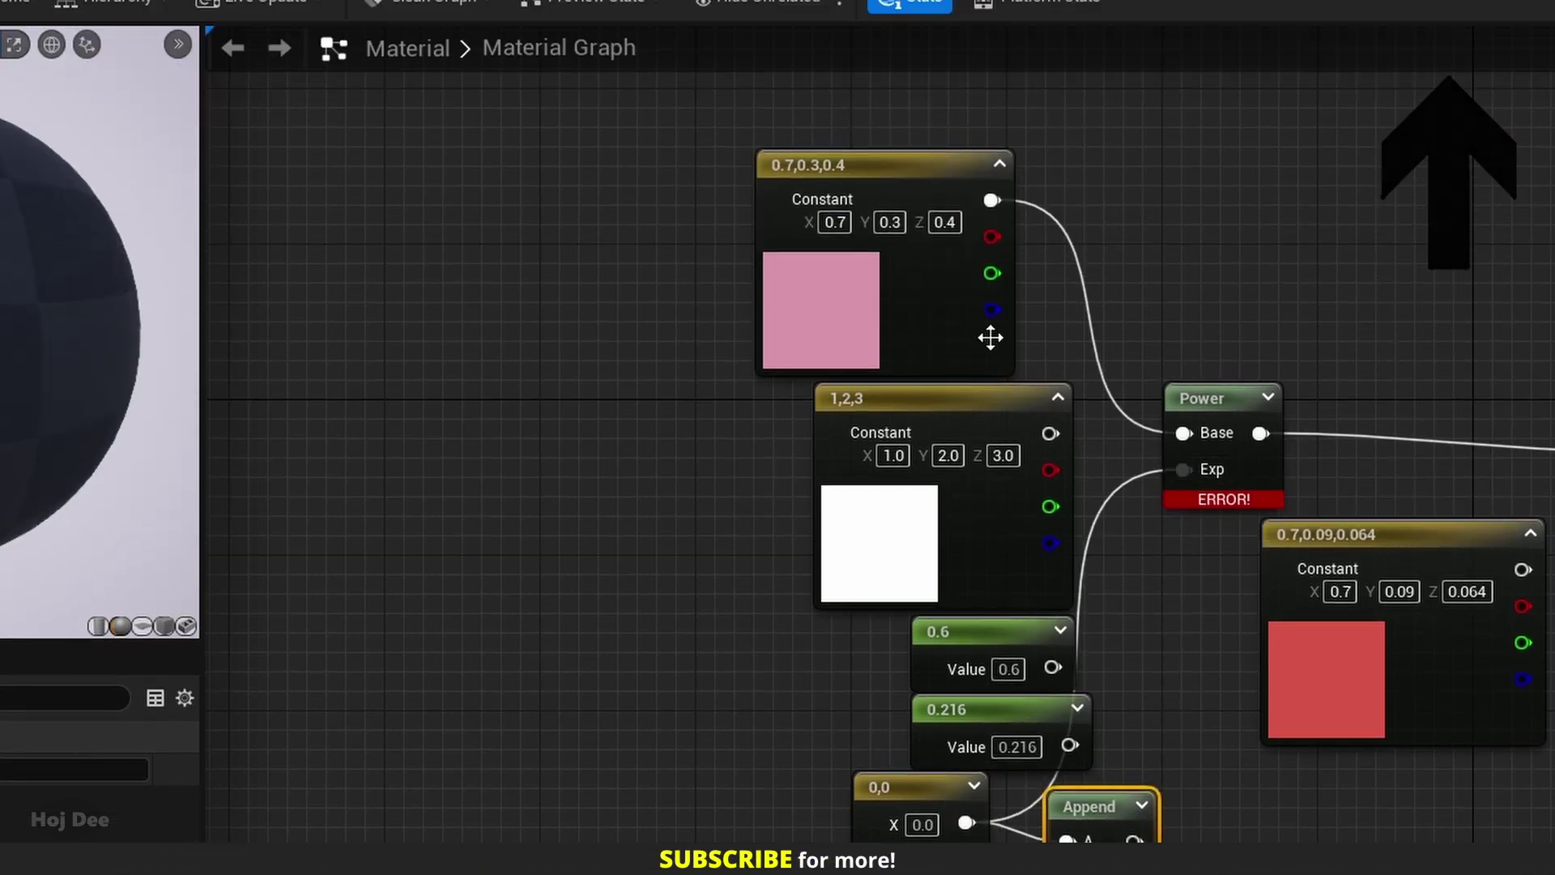
# - Add a ComponentMask node after the pink vector constant and route its RG output into the Power node's Base
pyautogui.moveTo(799, 162); pyautogui.dragTo(643, 162)
pyautogui.moveTo(836, 200); pyautogui.dragTo(999, 206)
pyautogui.write('co')
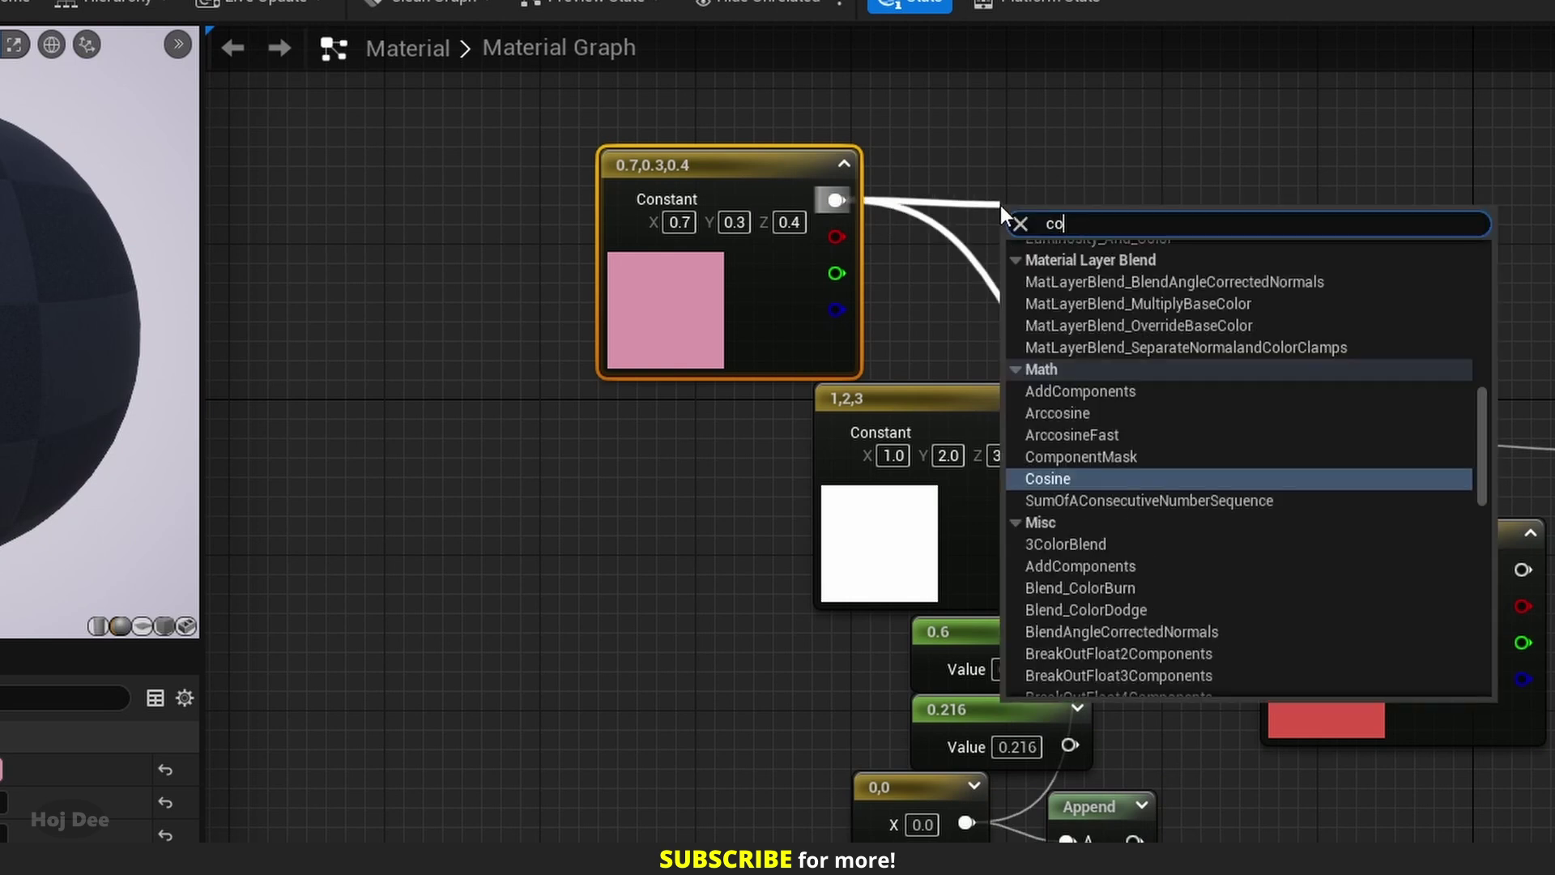
pyautogui.write('mpoen')
pyautogui.press('BackSpace')
pyautogui.press('BackSpace')
pyautogui.write('ne')
pyautogui.press('Return')
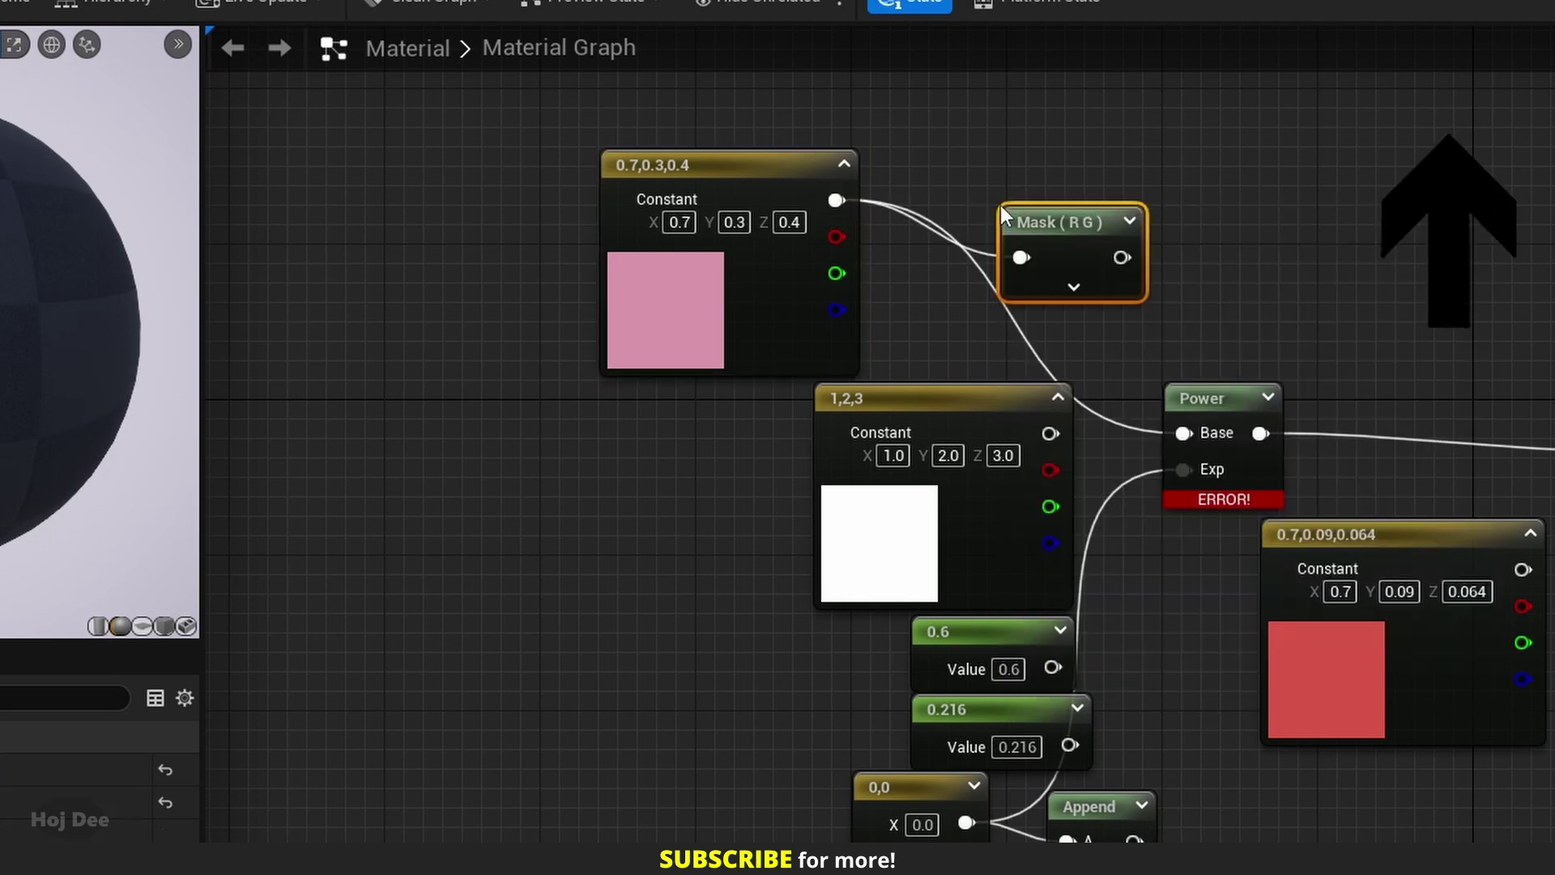
pyautogui.moveTo(1061, 247); pyautogui.dragTo(1183, 433)
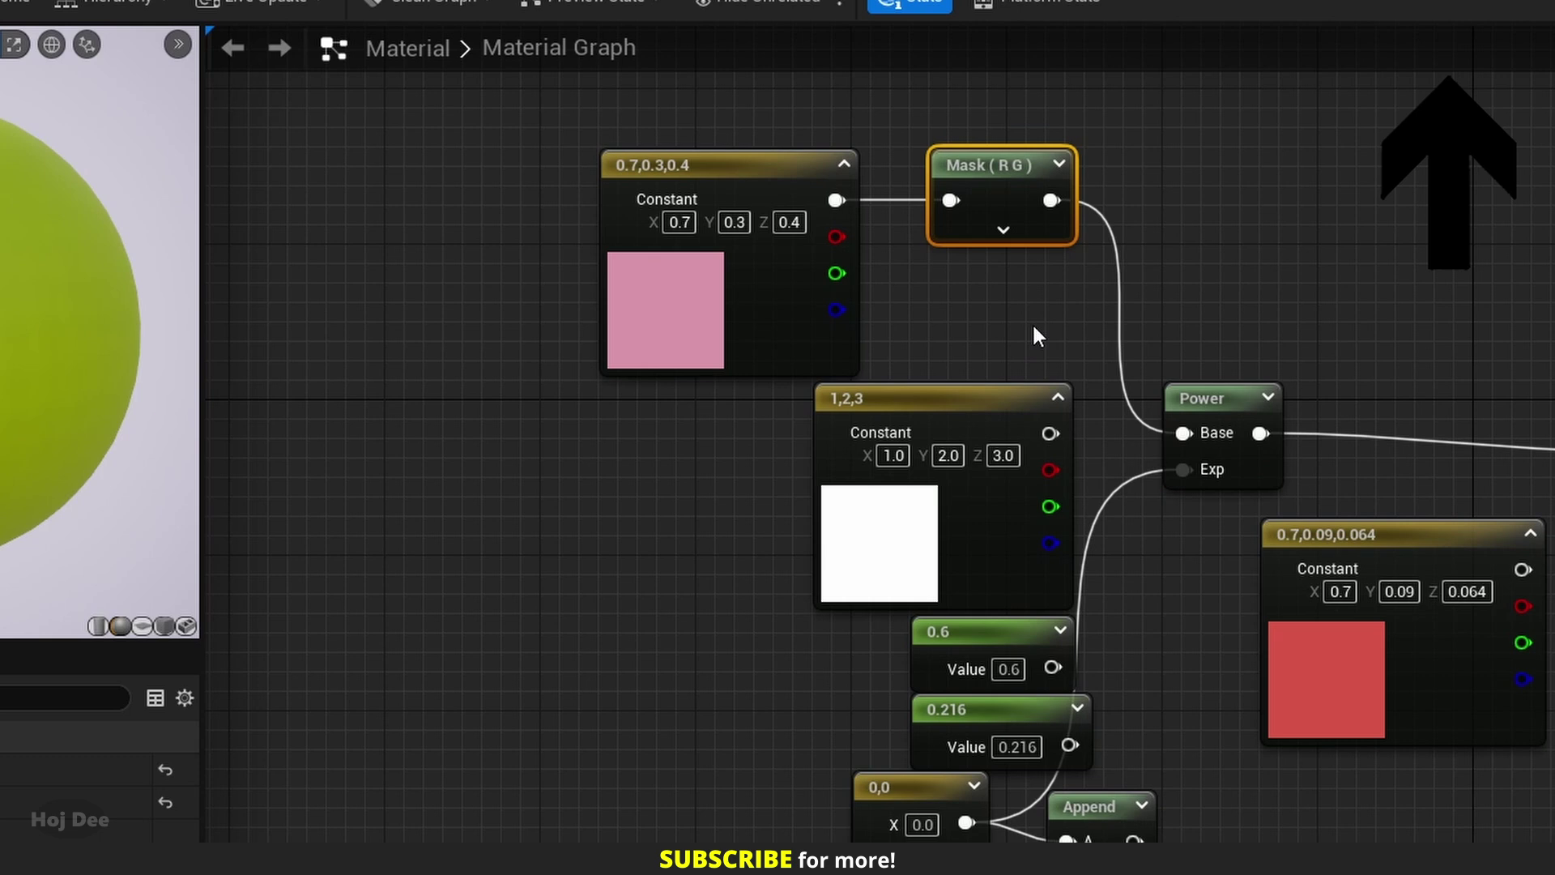
# - Reconnect the pink vector constant directly to the Power node's Base and the 0.6 scalar to Exp
pyautogui.moveTo(835, 200); pyautogui.dragTo(1183, 433)
pyautogui.moveTo(1052, 666); pyautogui.dragTo(1184, 470)
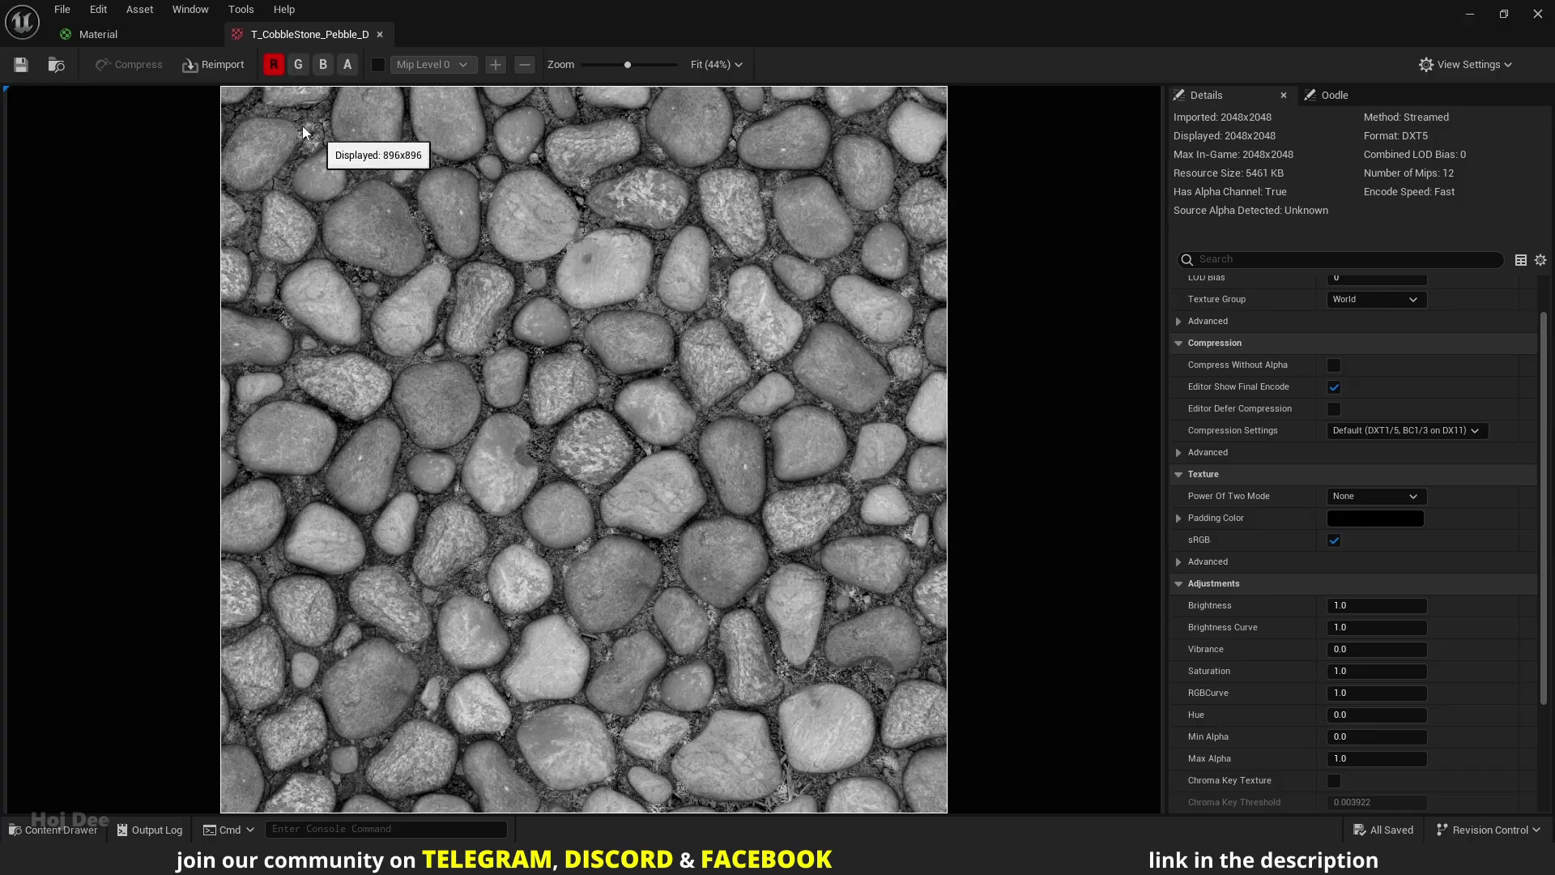
# - Preview the cobblestone texture's green and blue channels separately, ending back in the material graph
pyautogui.click(274, 66)
pyautogui.click(298, 66)
pyautogui.click(298, 66)
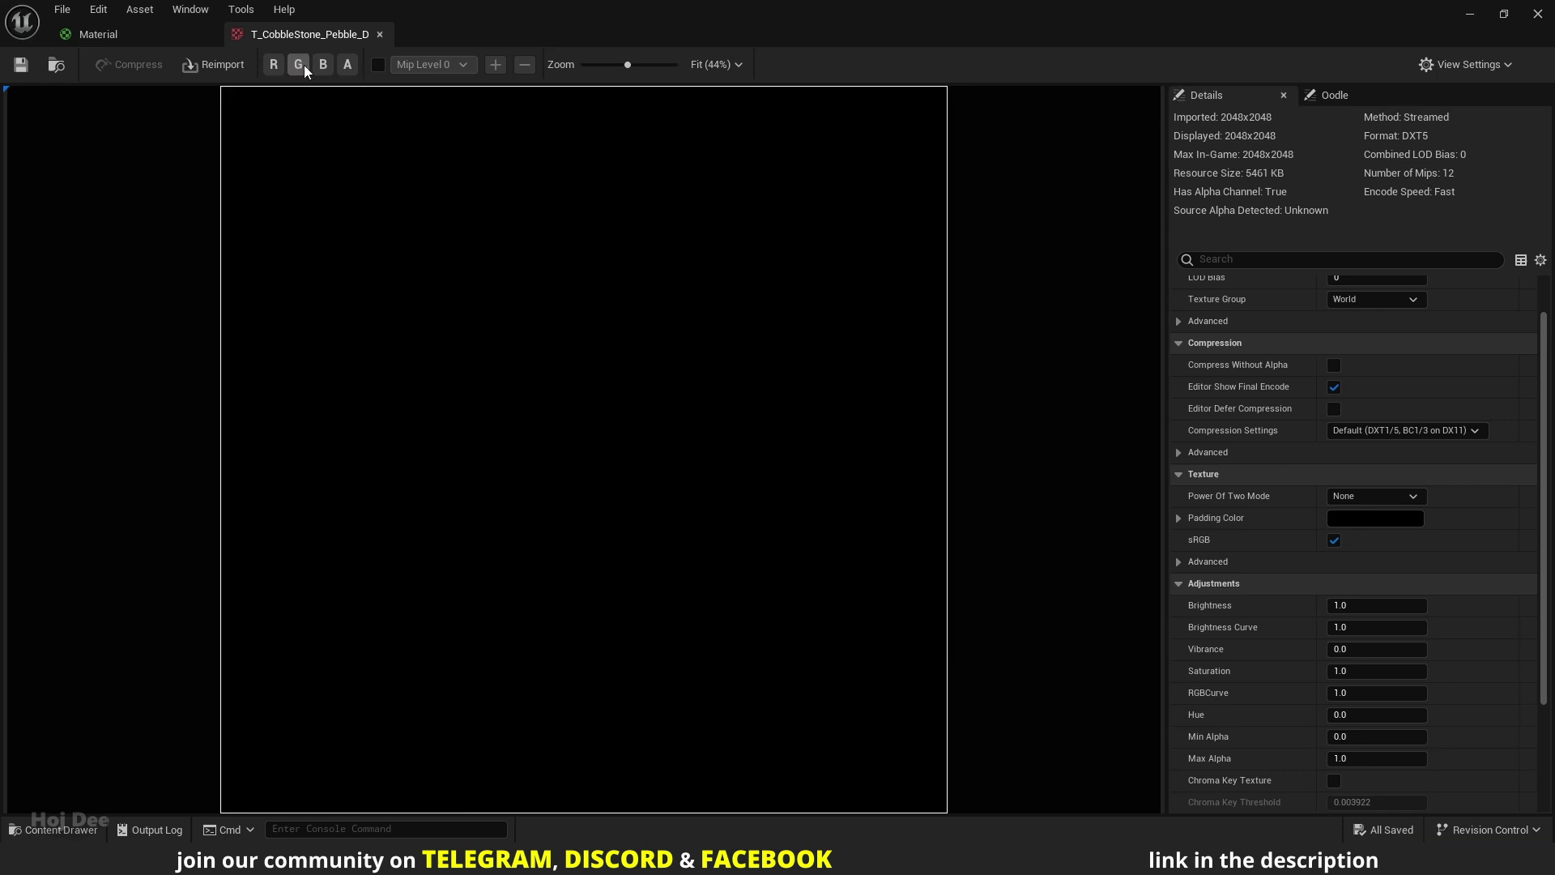
pyautogui.click(324, 67)
pyautogui.click(173, 34)
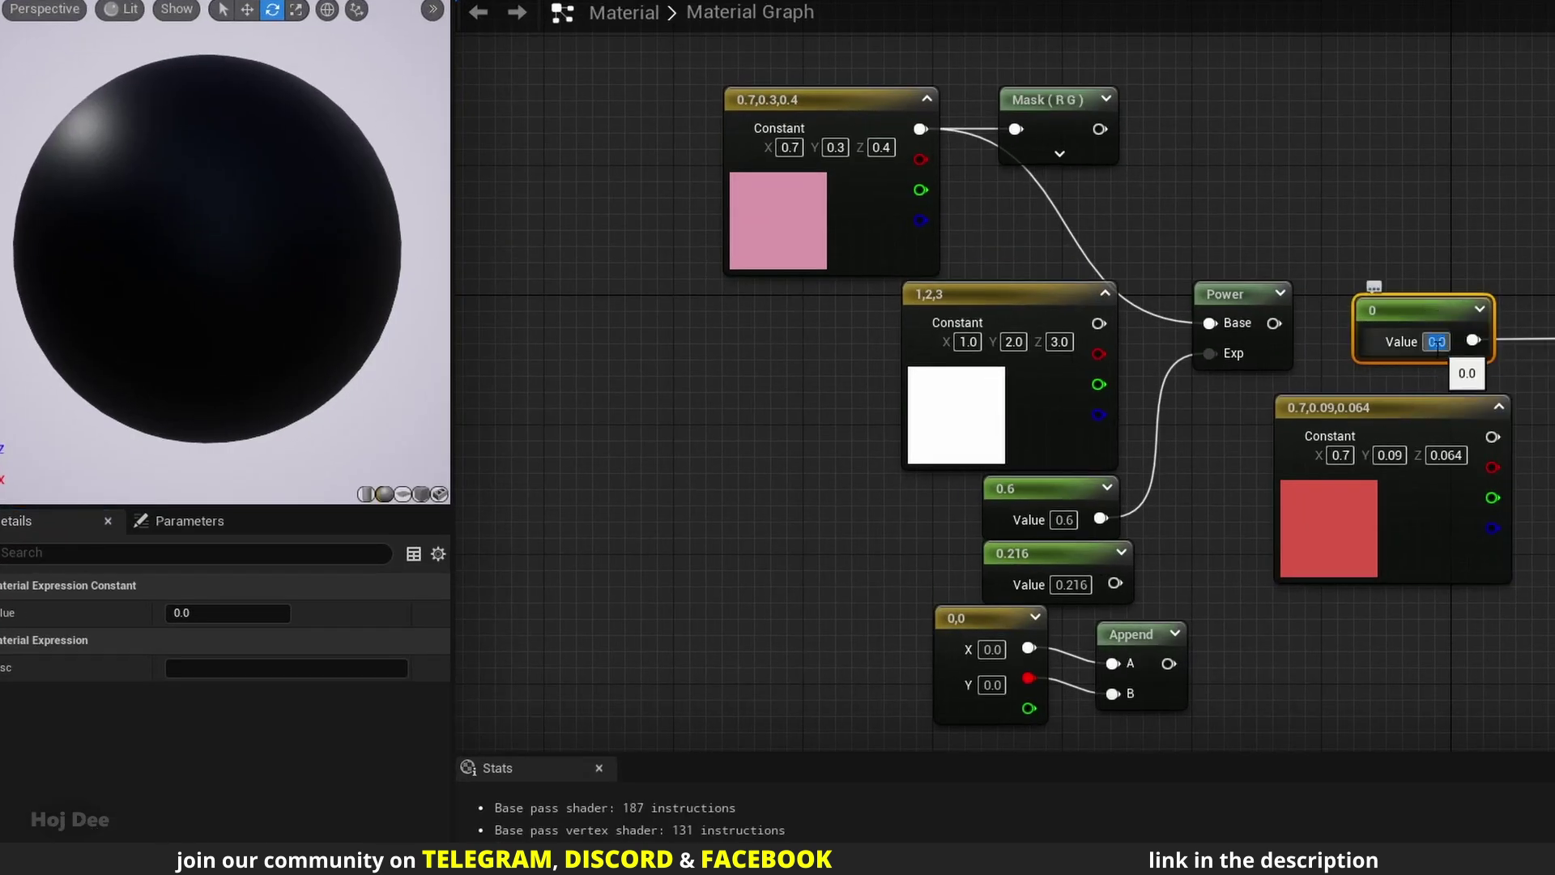
# - Set the scalar constant previewed on the sphere to 1, then 0.1, and raise it in steps of 0.1 up to 0.9
pyautogui.write('1')
pyautogui.press('Return')
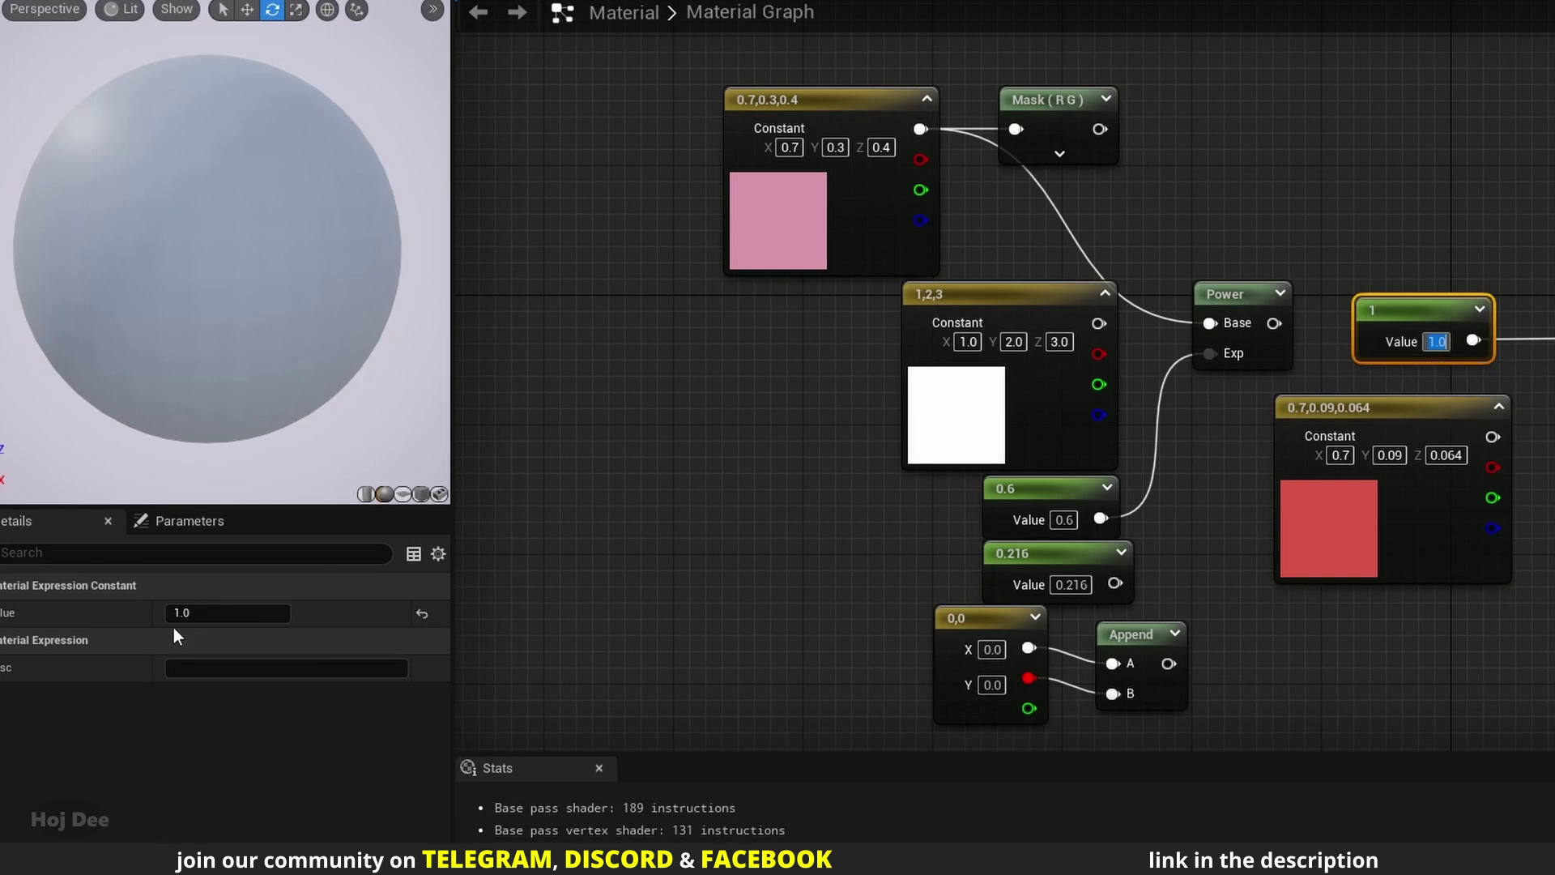
pyautogui.click(189, 613)
pyautogui.write('0.1')
pyautogui.press('Return')
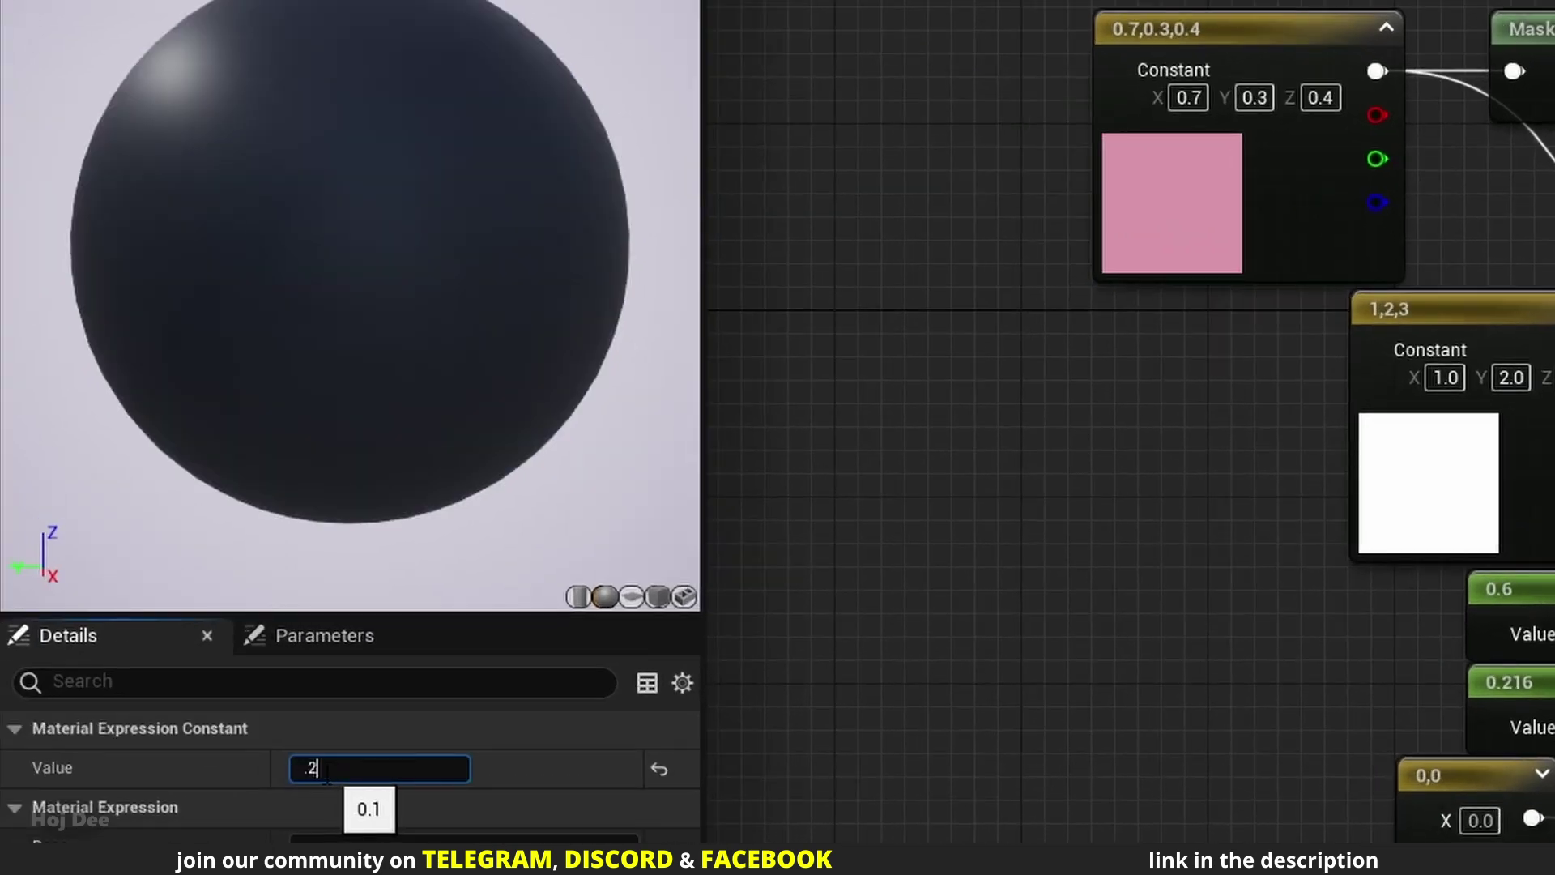
pyautogui.write('.2')
pyautogui.press('Return')
pyautogui.write('.3')
pyautogui.press('Return')
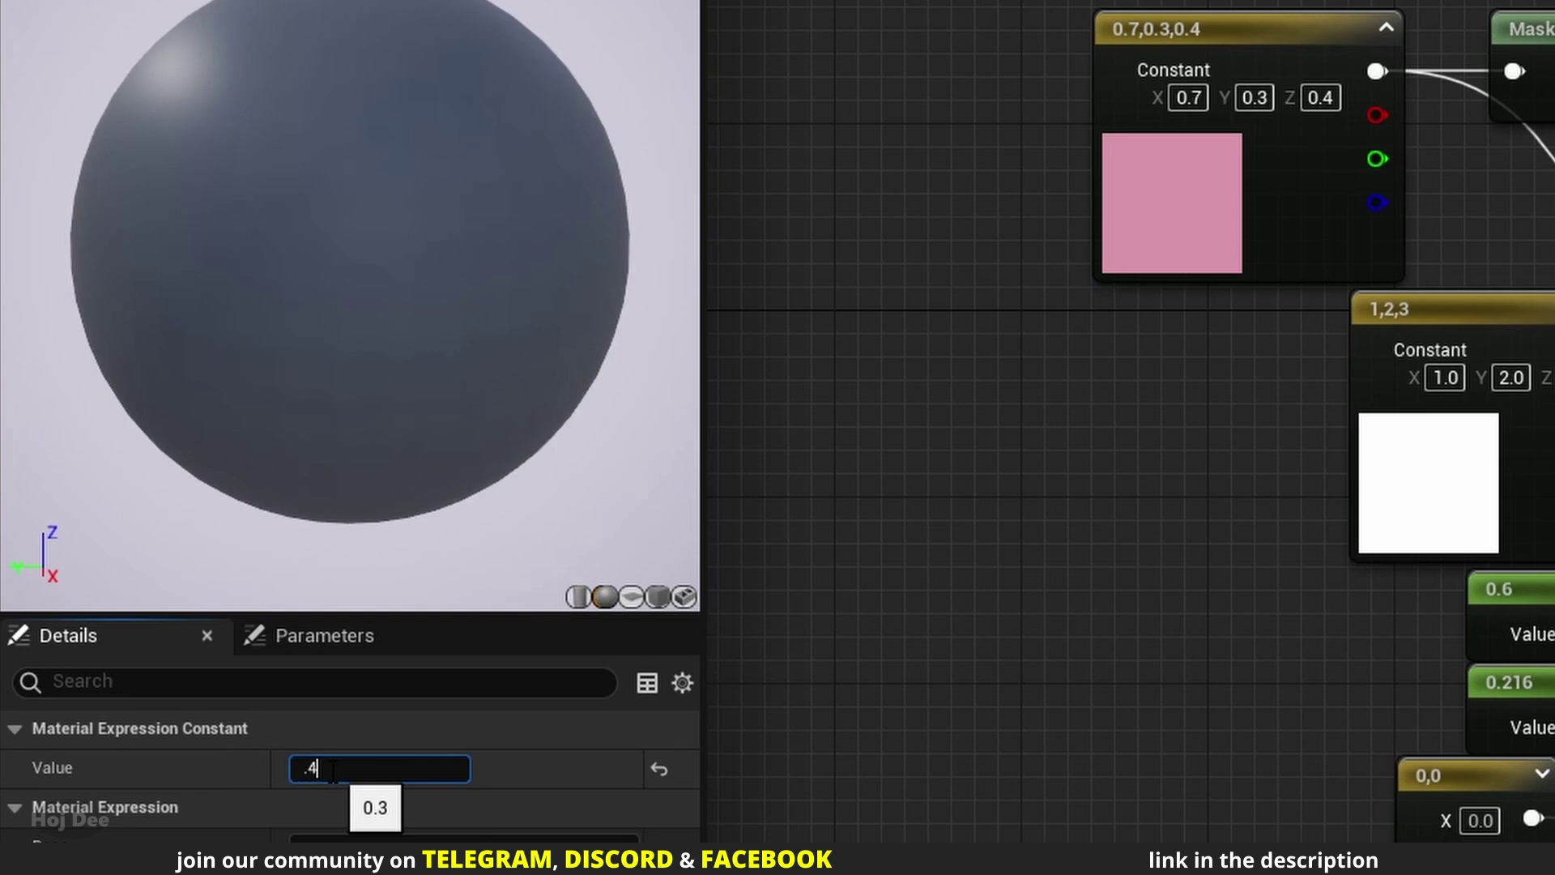
pyautogui.write('.4')
pyautogui.press('Return')
pyautogui.write('.5')
pyautogui.press('Return')
pyautogui.write('.6')
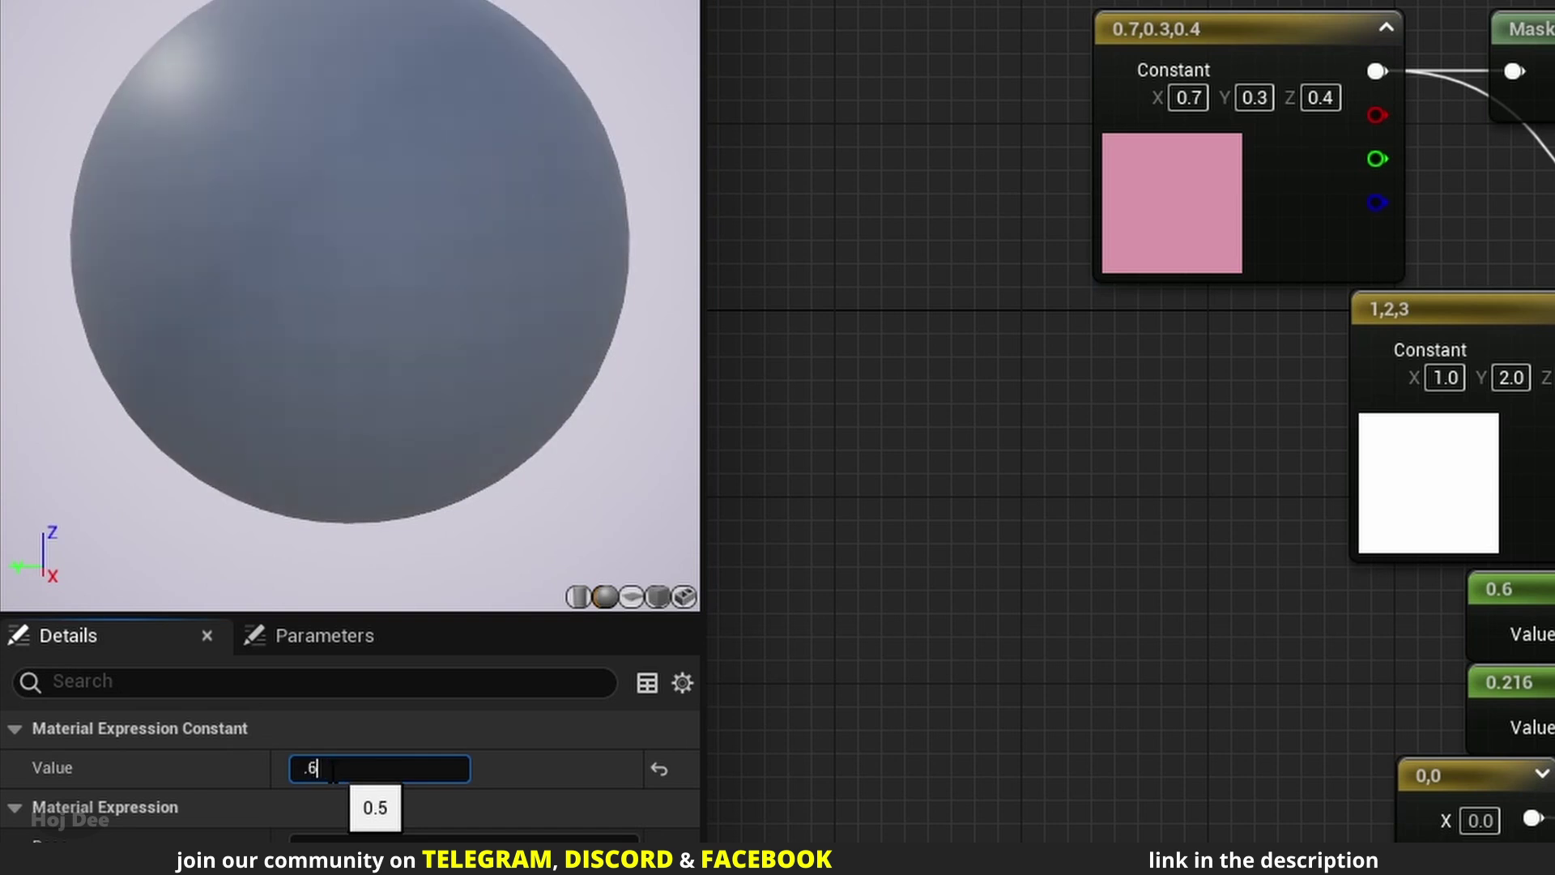
pyautogui.press('Return')
pyautogui.write('.7')
pyautogui.press('Return')
pyautogui.write('.8')
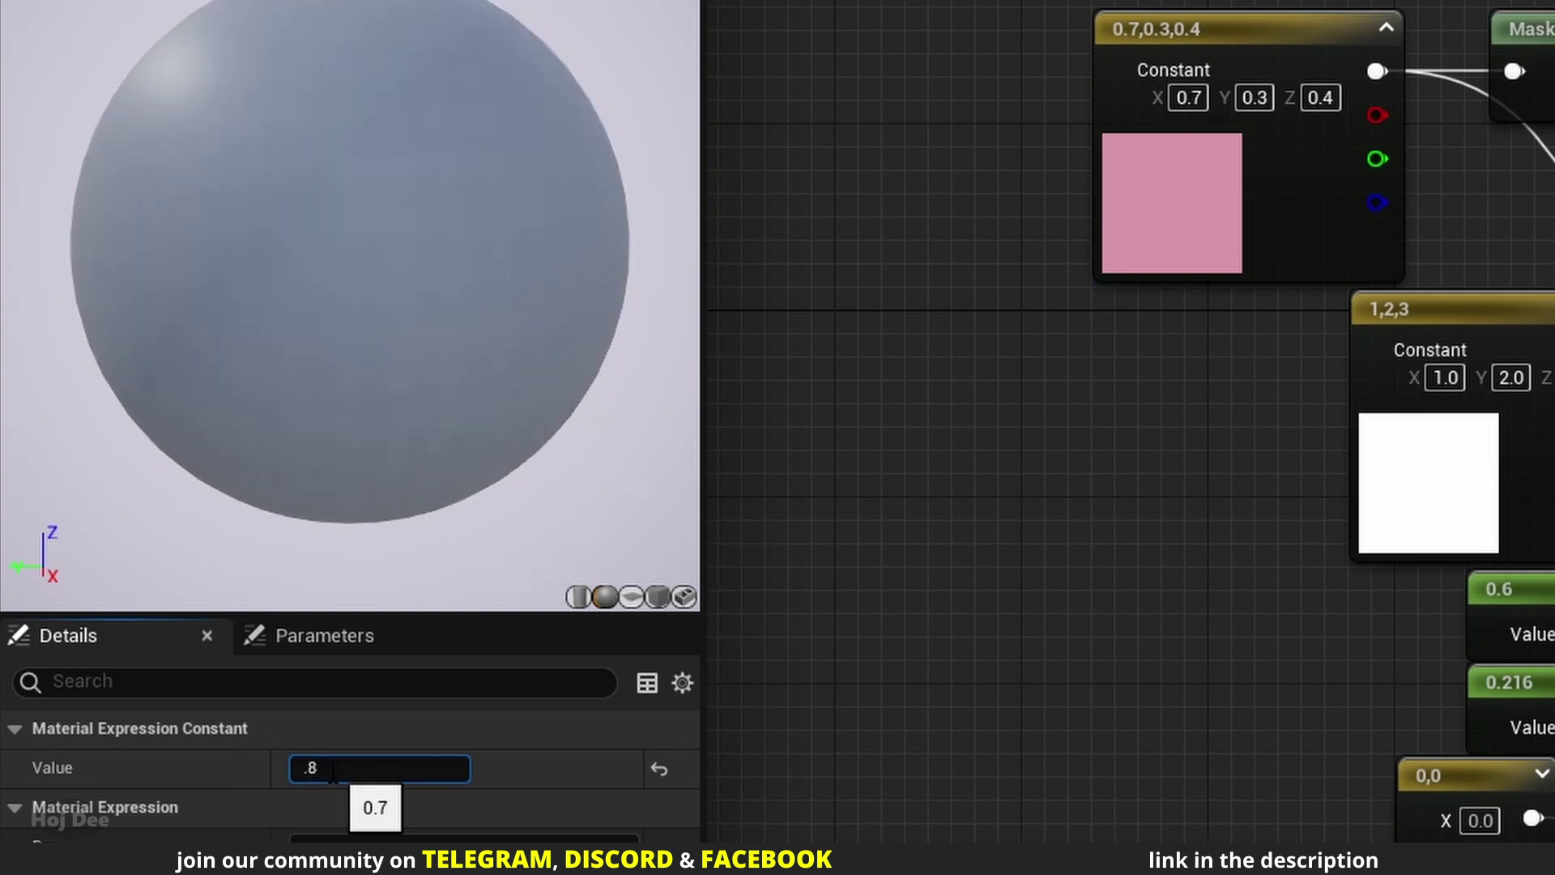
pyautogui.press('Return')
pyautogui.write('.9')
pyautogui.press('Return')
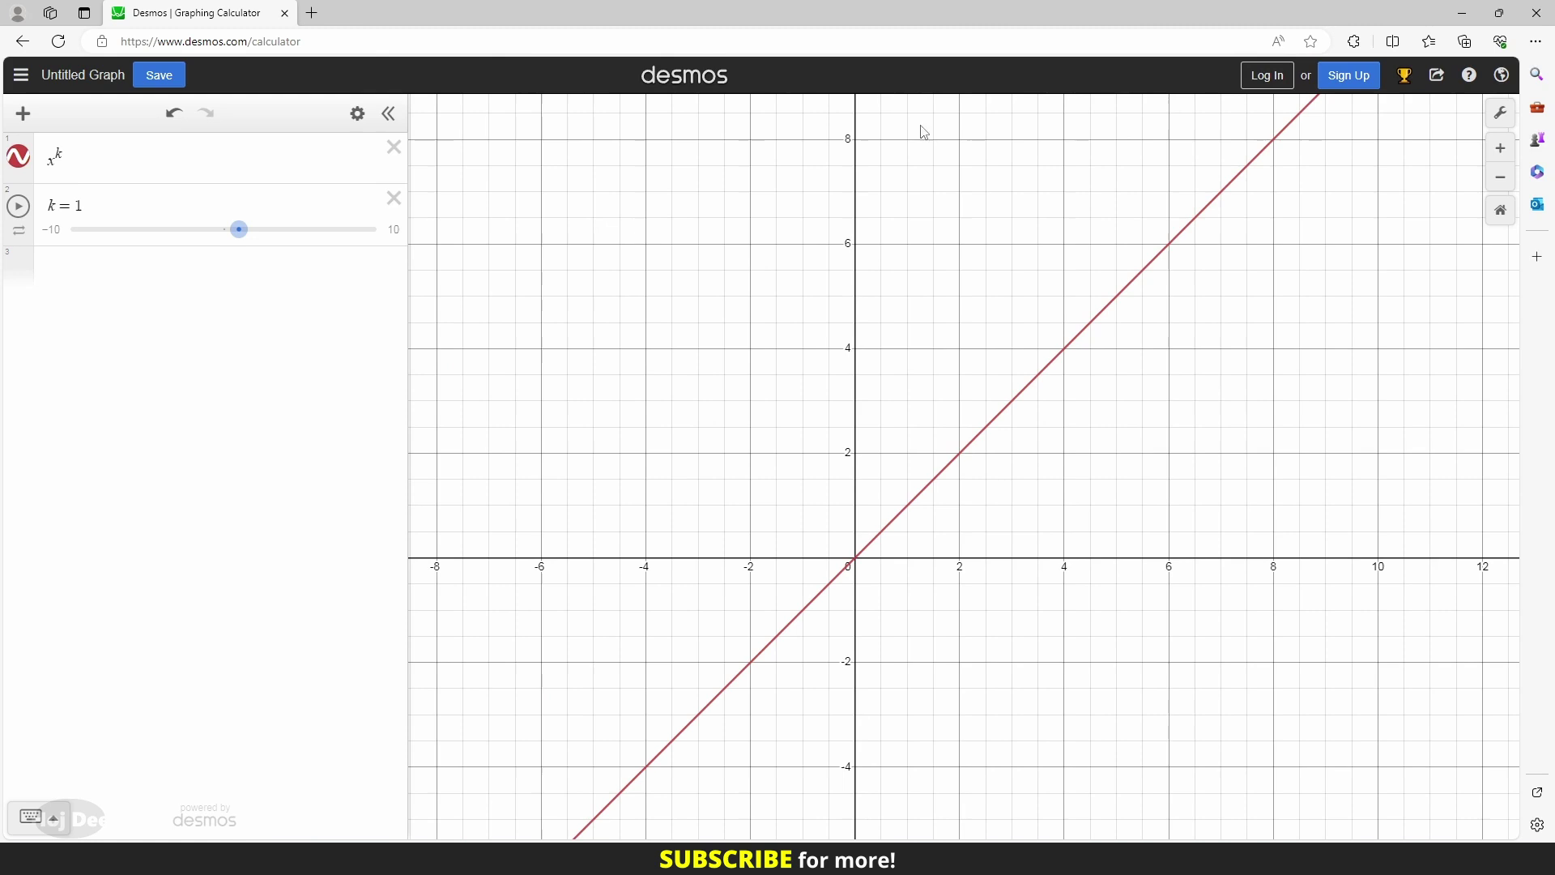
# - In Desmos, vary the exponent k of the x^k graph over the 0 to 1 range, raising it to 3.2 and reducing it again
pyautogui.scroll(10, 994, 495)
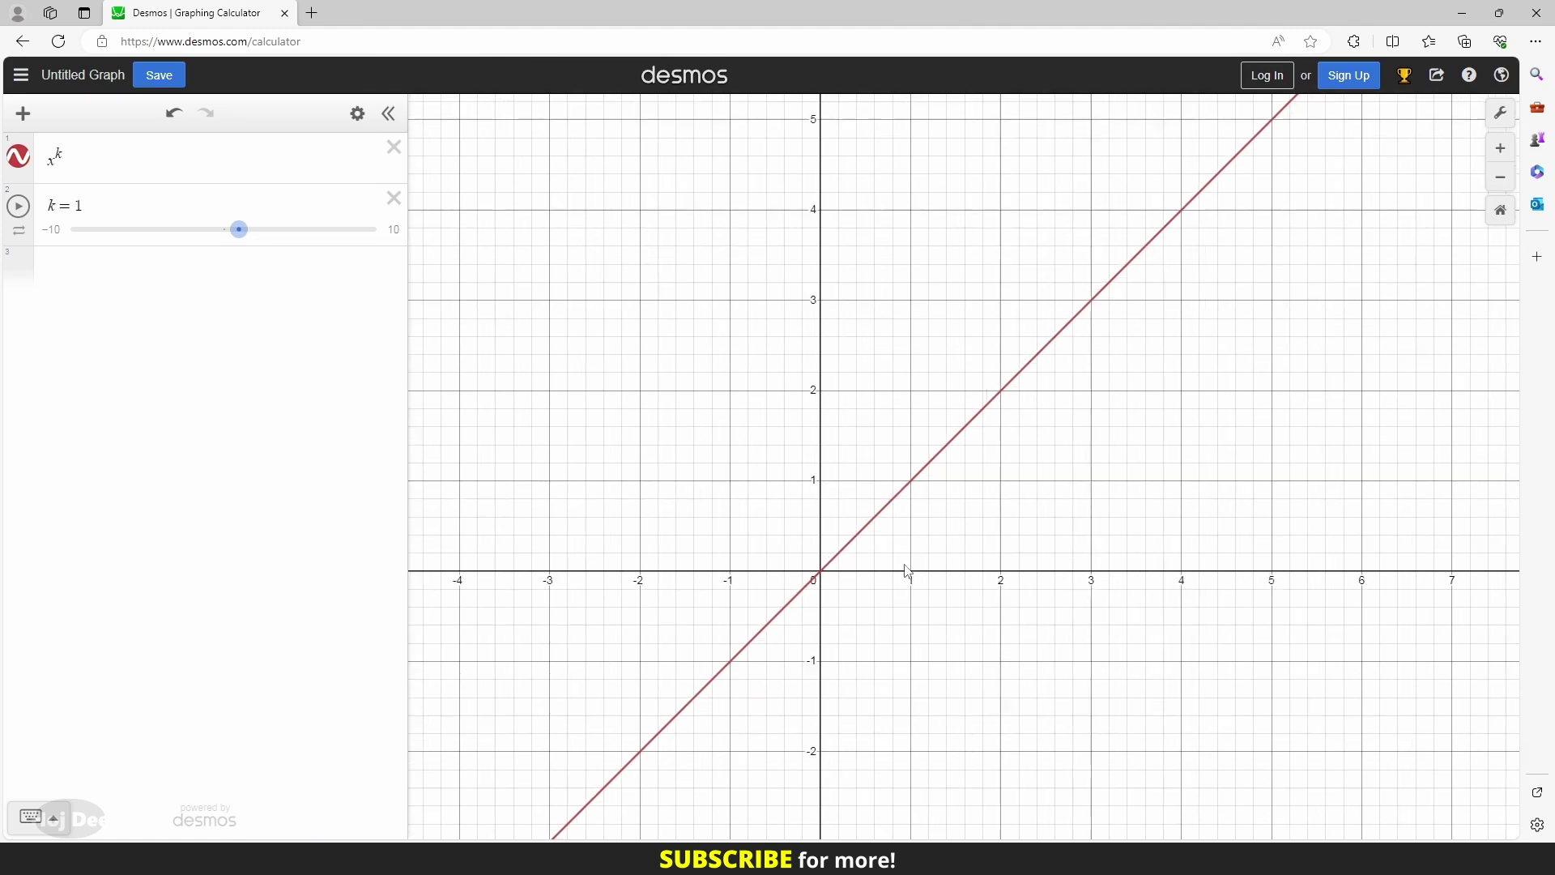
pyautogui.moveTo(910, 497); pyautogui.dragTo(915, 501)
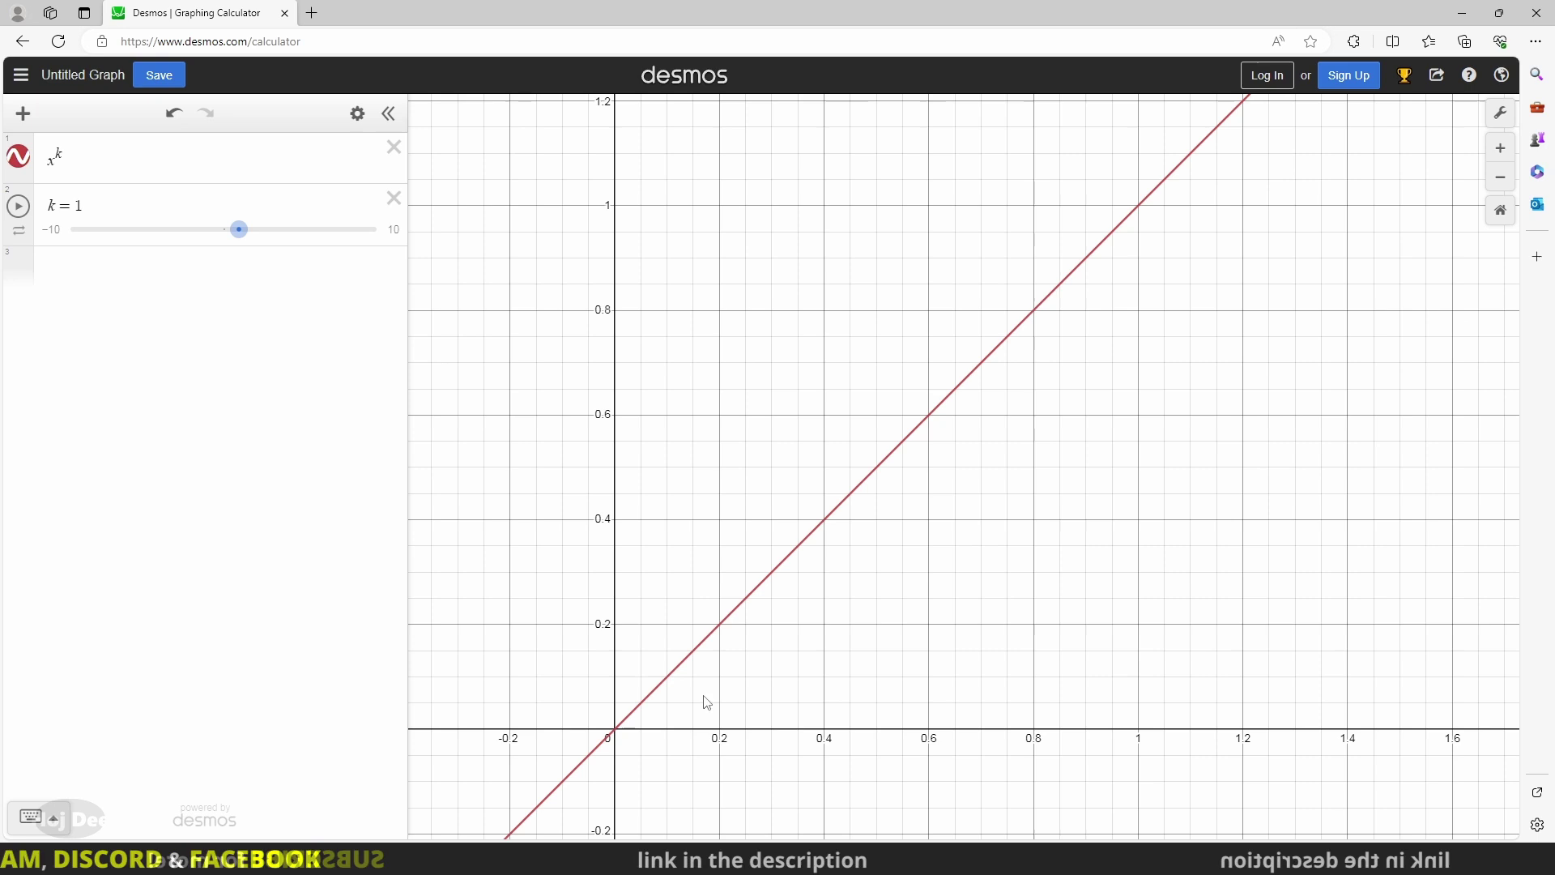
pyautogui.moveTo(240, 241); pyautogui.dragTo(256, 244)
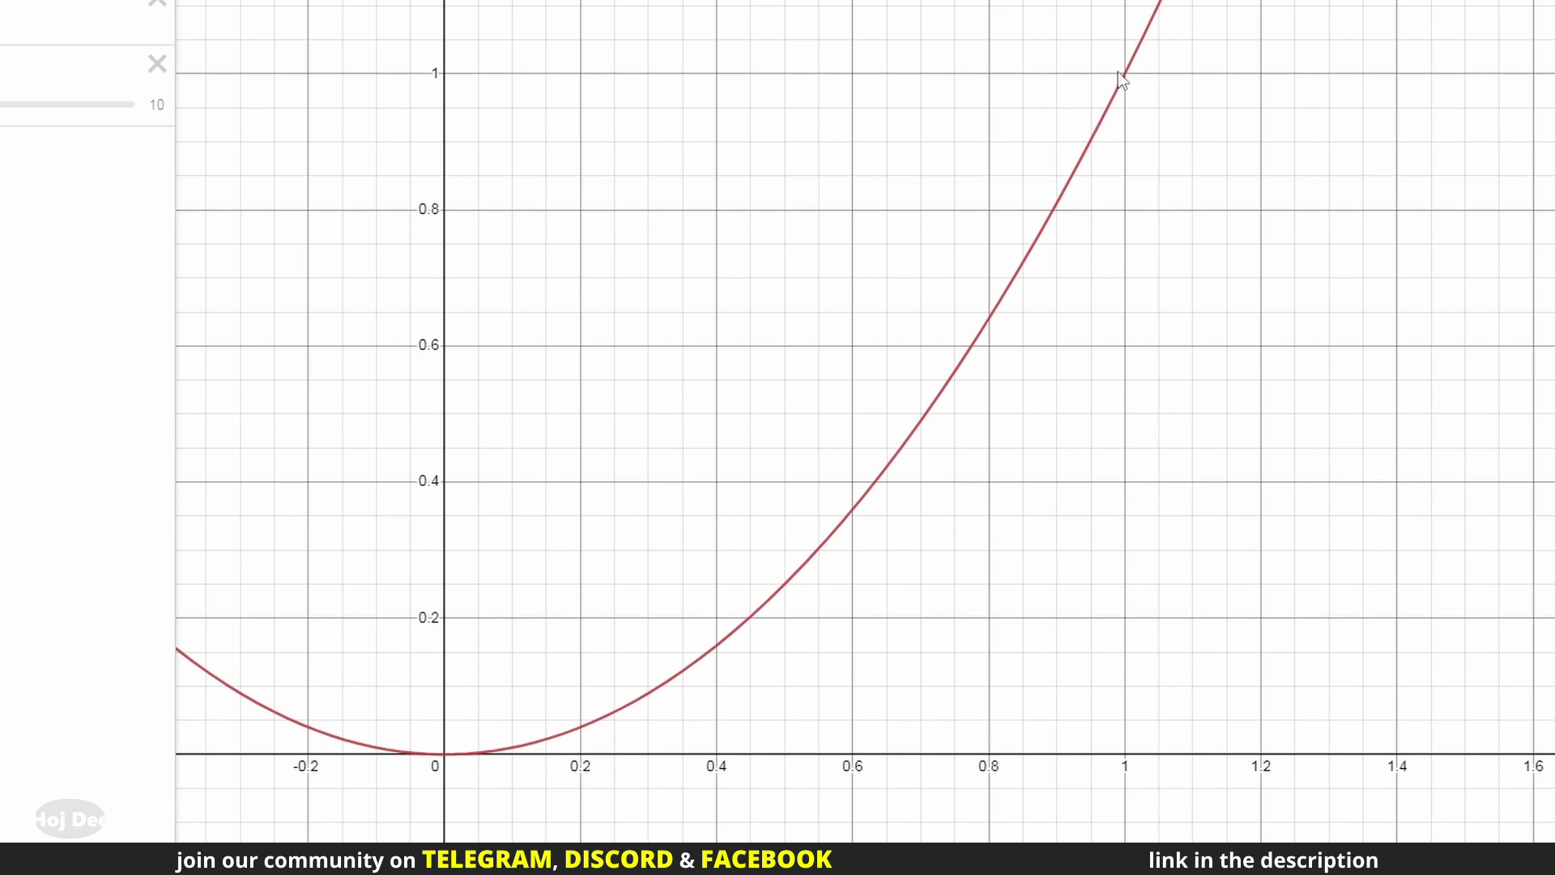
pyautogui.moveTo(253, 232); pyautogui.dragTo(274, 232)
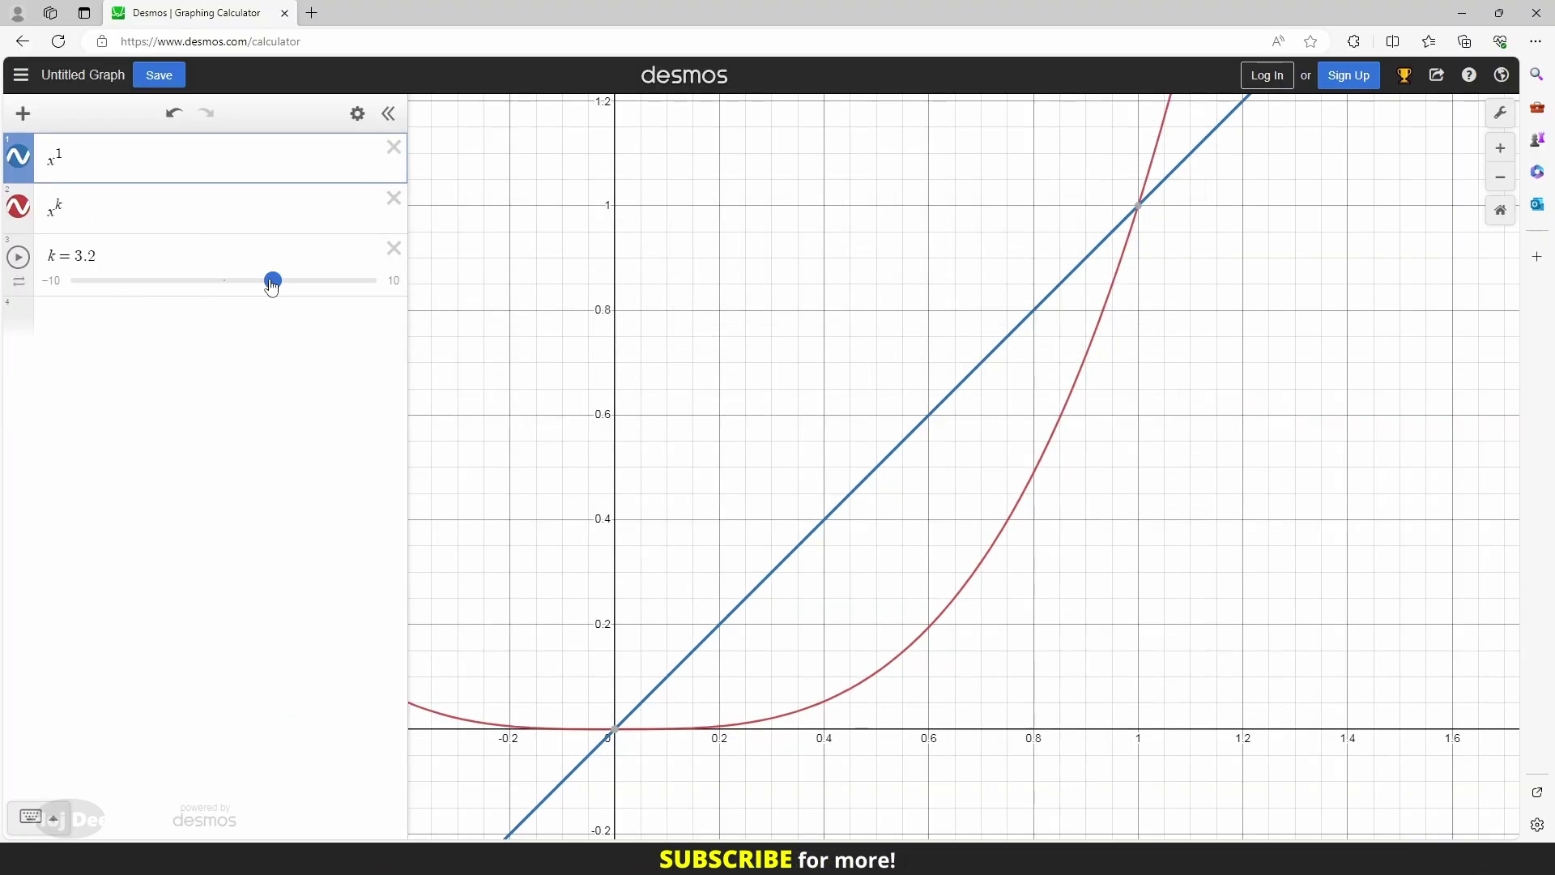
pyautogui.moveTo(272, 288); pyautogui.dragTo(226, 294)
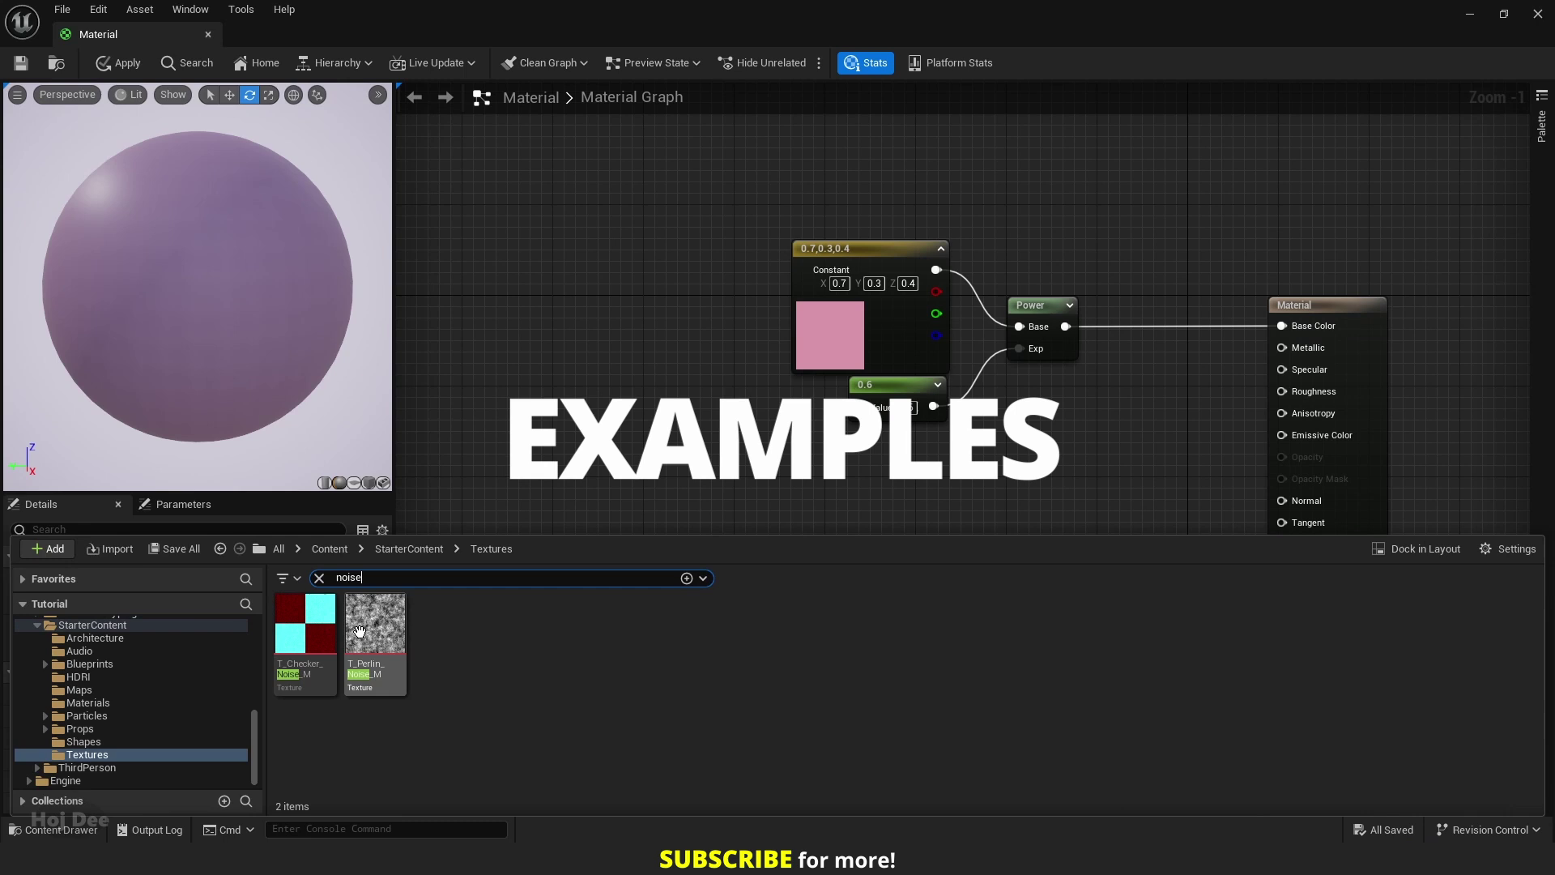
# - Add the T_Perlin_Noise_M texture to the material graph and place it above the pink vector and 0.6 constants, which move down
pyautogui.moveTo(375, 640); pyautogui.dragTo(699, 337)
pyautogui.scroll(-2, 1042, 421)
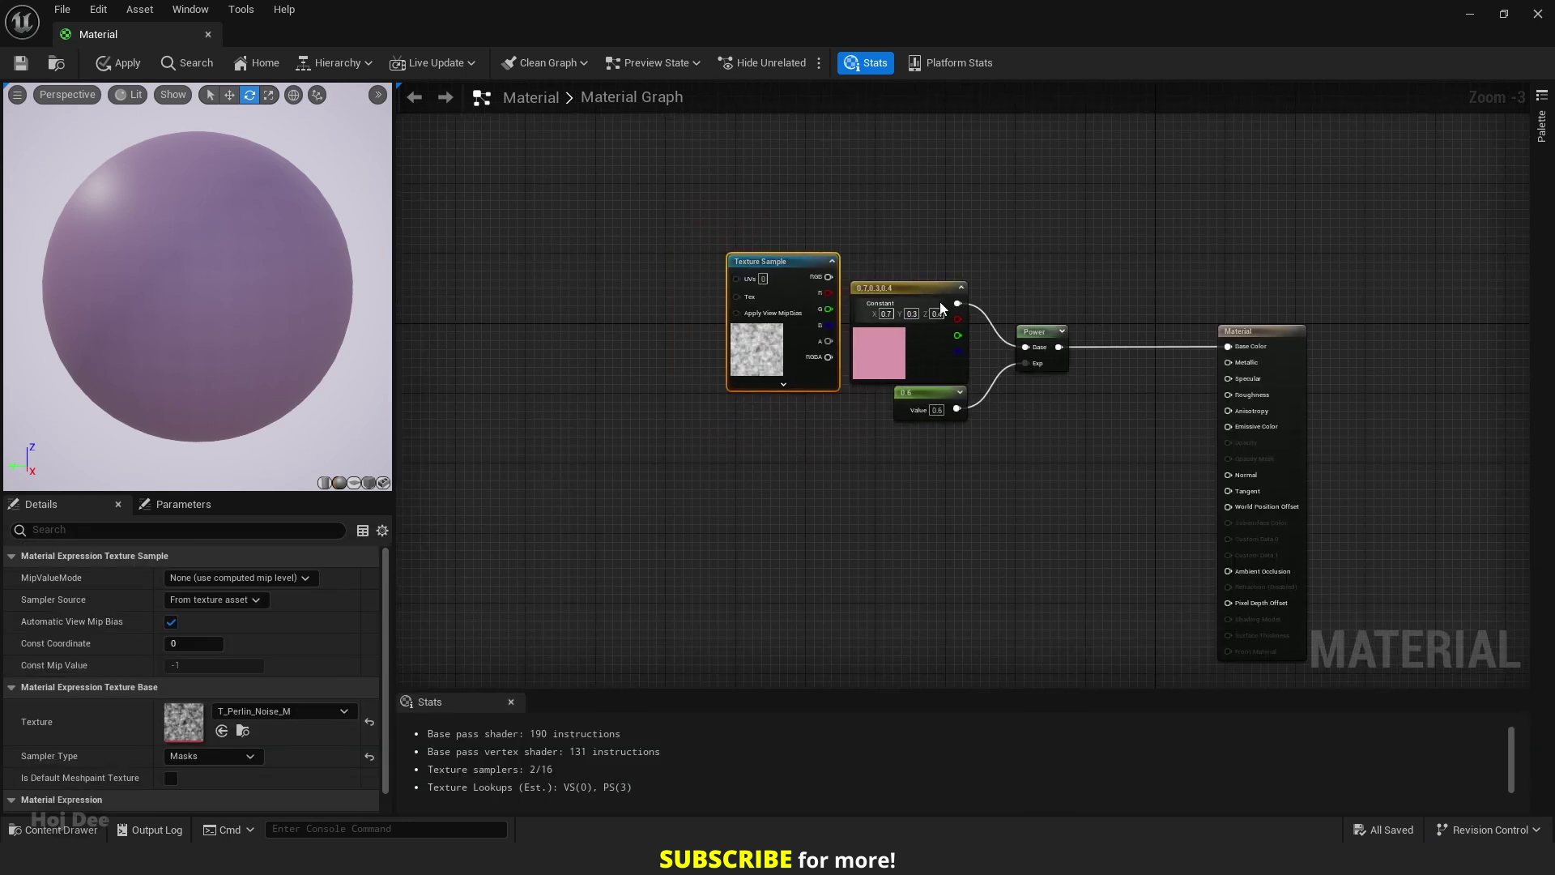
pyautogui.moveTo(1041, 241); pyautogui.dragTo(970, 276)
pyautogui.moveTo(993, 259); pyautogui.dragTo(927, 401)
pyautogui.moveTo(931, 289); pyautogui.dragTo(923, 454)
pyautogui.moveTo(802, 262); pyautogui.dragTo(915, 192)
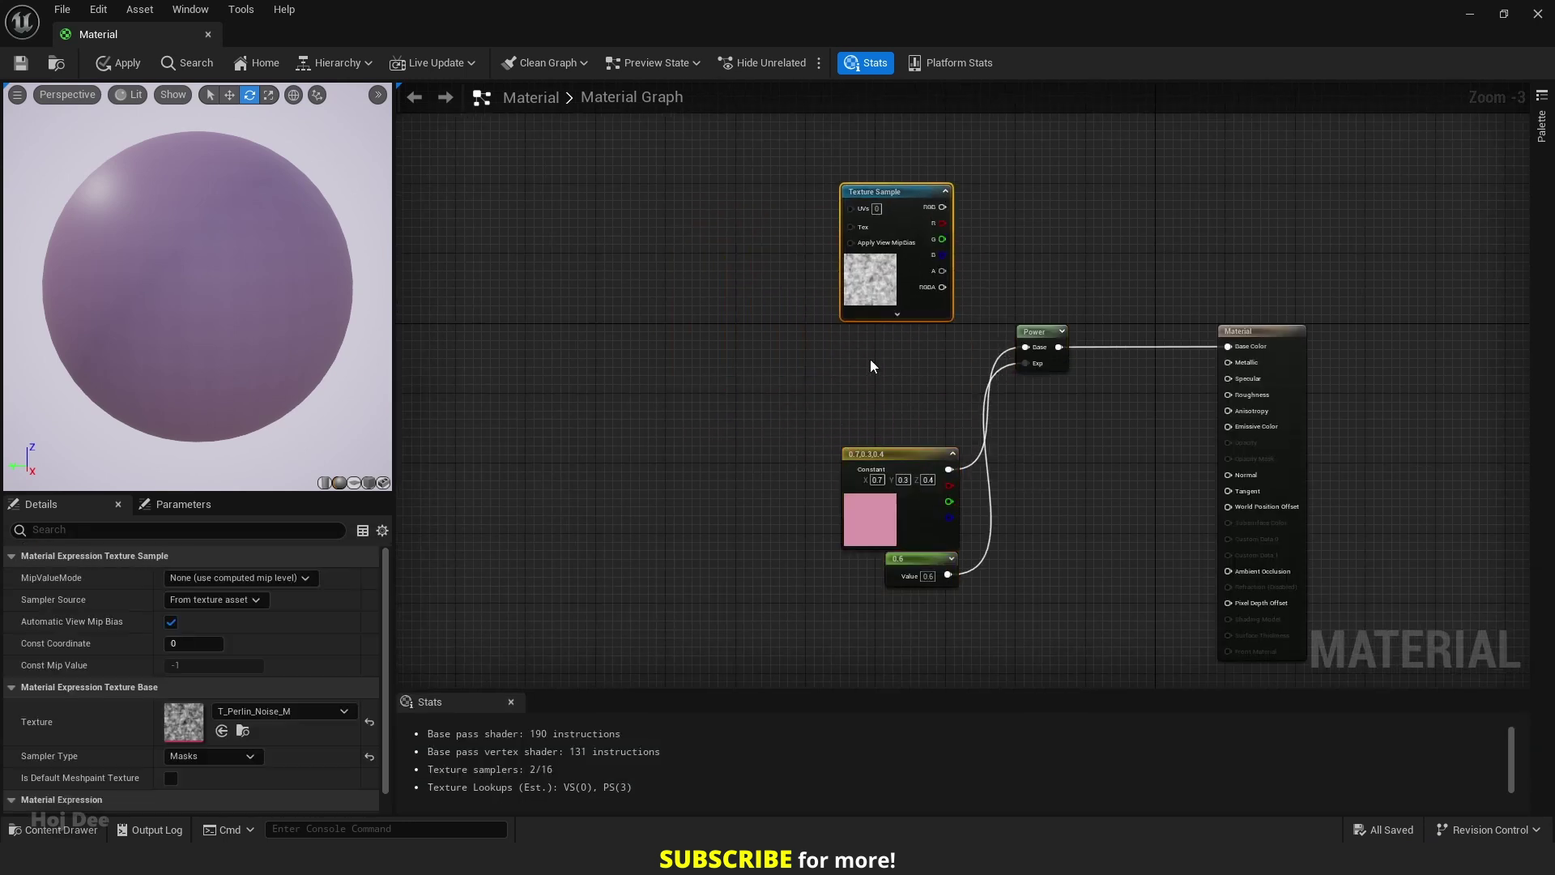
# - Add a scalar parameter named Contrast below the noise texture and set its default value to 1
pyautogui.press('s')
pyautogui.click(878, 357)
pyautogui.moveTo(904, 364); pyautogui.dragTo(886, 345)
pyautogui.scroll(3, 893, 344)
pyautogui.doubleClick(891, 342)
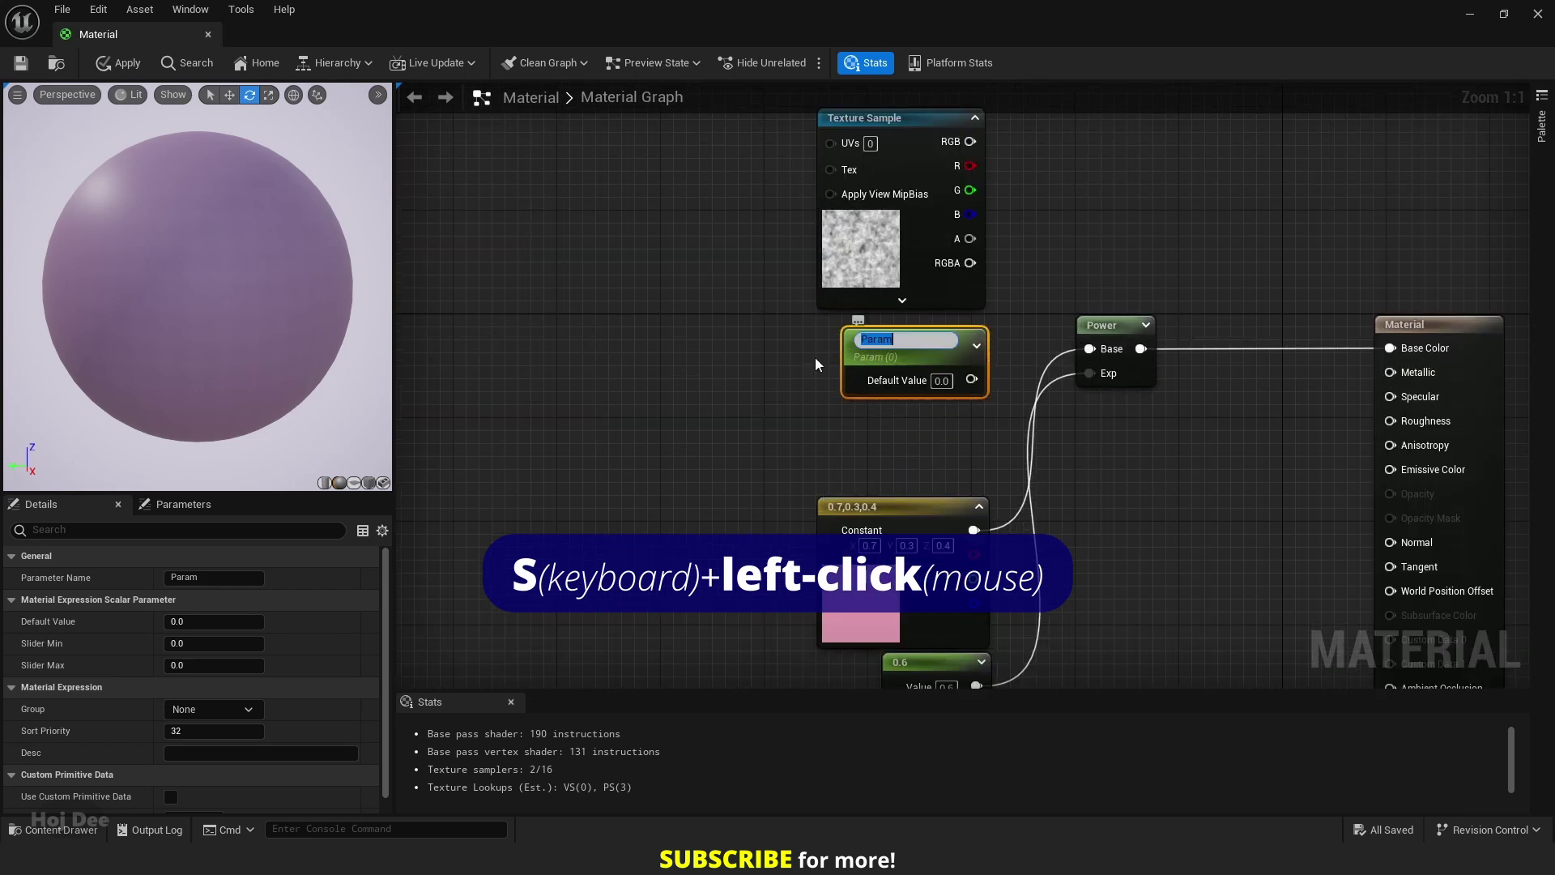
pyautogui.write('C')
pyautogui.write('ontrast')
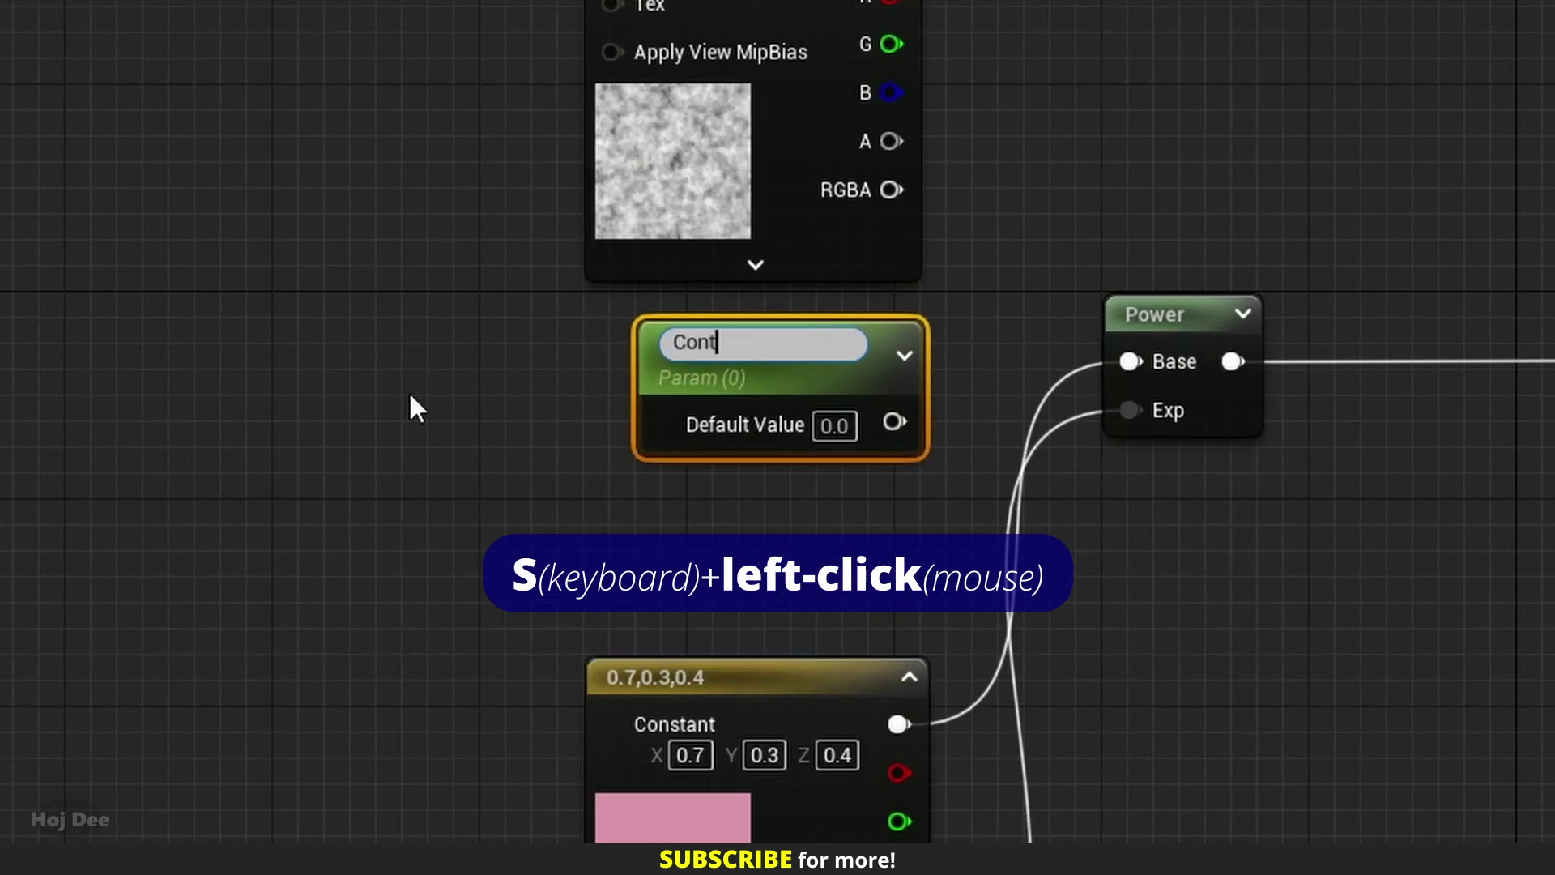
pyautogui.press('Return')
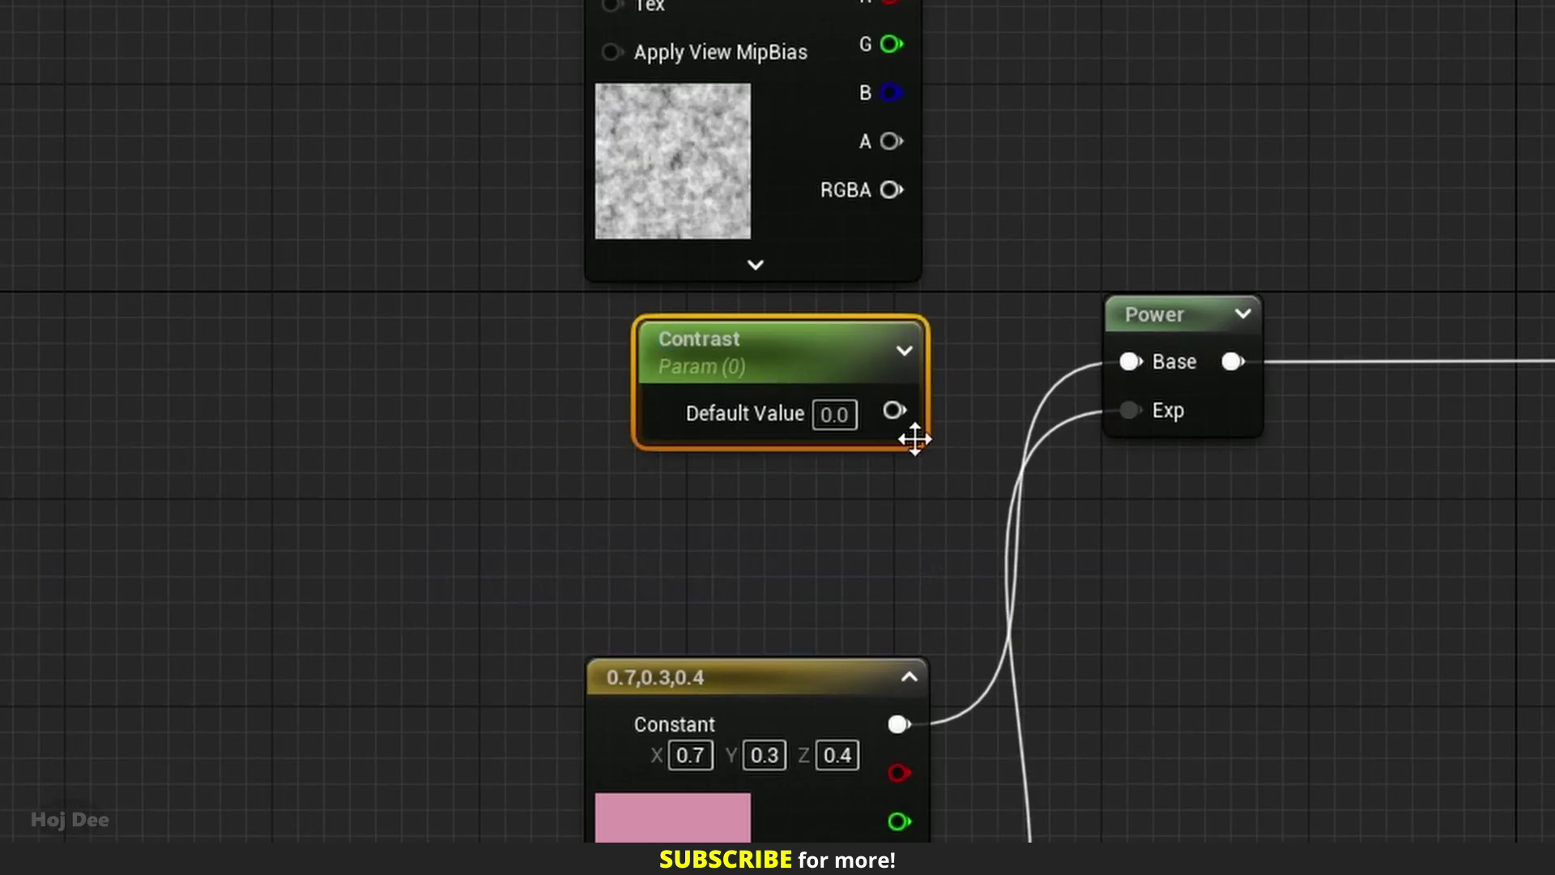
pyautogui.click(842, 414)
pyautogui.write('1')
pyautogui.press('Return')
# - Connect the noise texture's RGB to the Power node's Base and Contrast to Exp, and save the material
pyautogui.moveTo(907, 292); pyautogui.dragTo(846, 470, button='right')
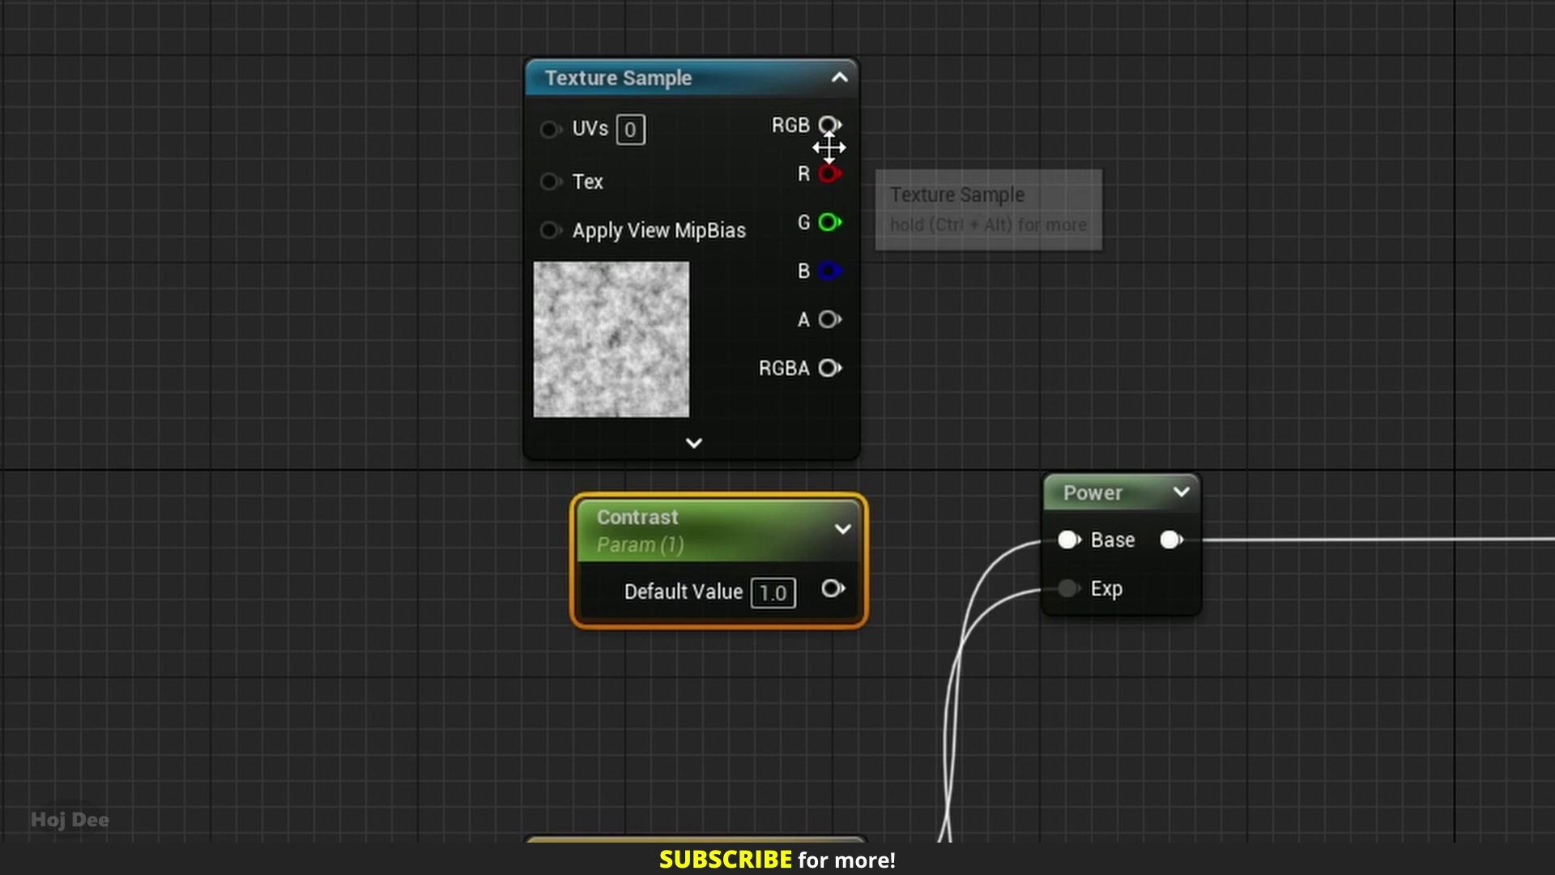
pyautogui.moveTo(829, 126); pyautogui.dragTo(1072, 543)
pyautogui.moveTo(832, 589); pyautogui.dragTo(1065, 586)
pyautogui.click(21, 63)
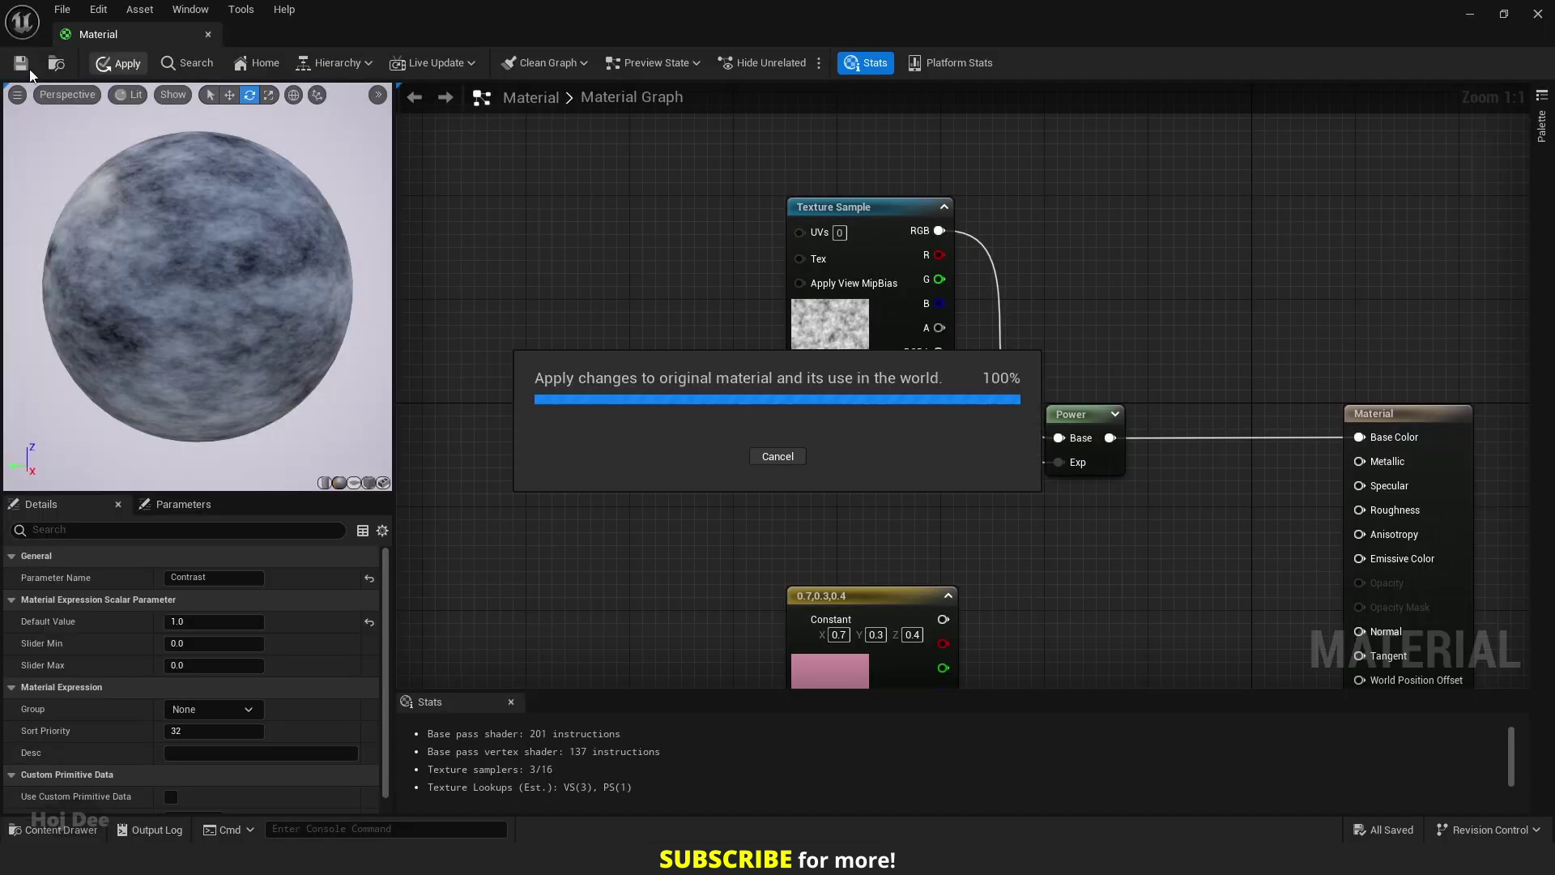
# - Arrange the material editor beside the level viewport and apply the Material asset to the cube
pyautogui.click(1505, 14)
pyautogui.moveTo(1206, 27); pyautogui.dragTo(1554, 79)
pyautogui.click(837, 65)
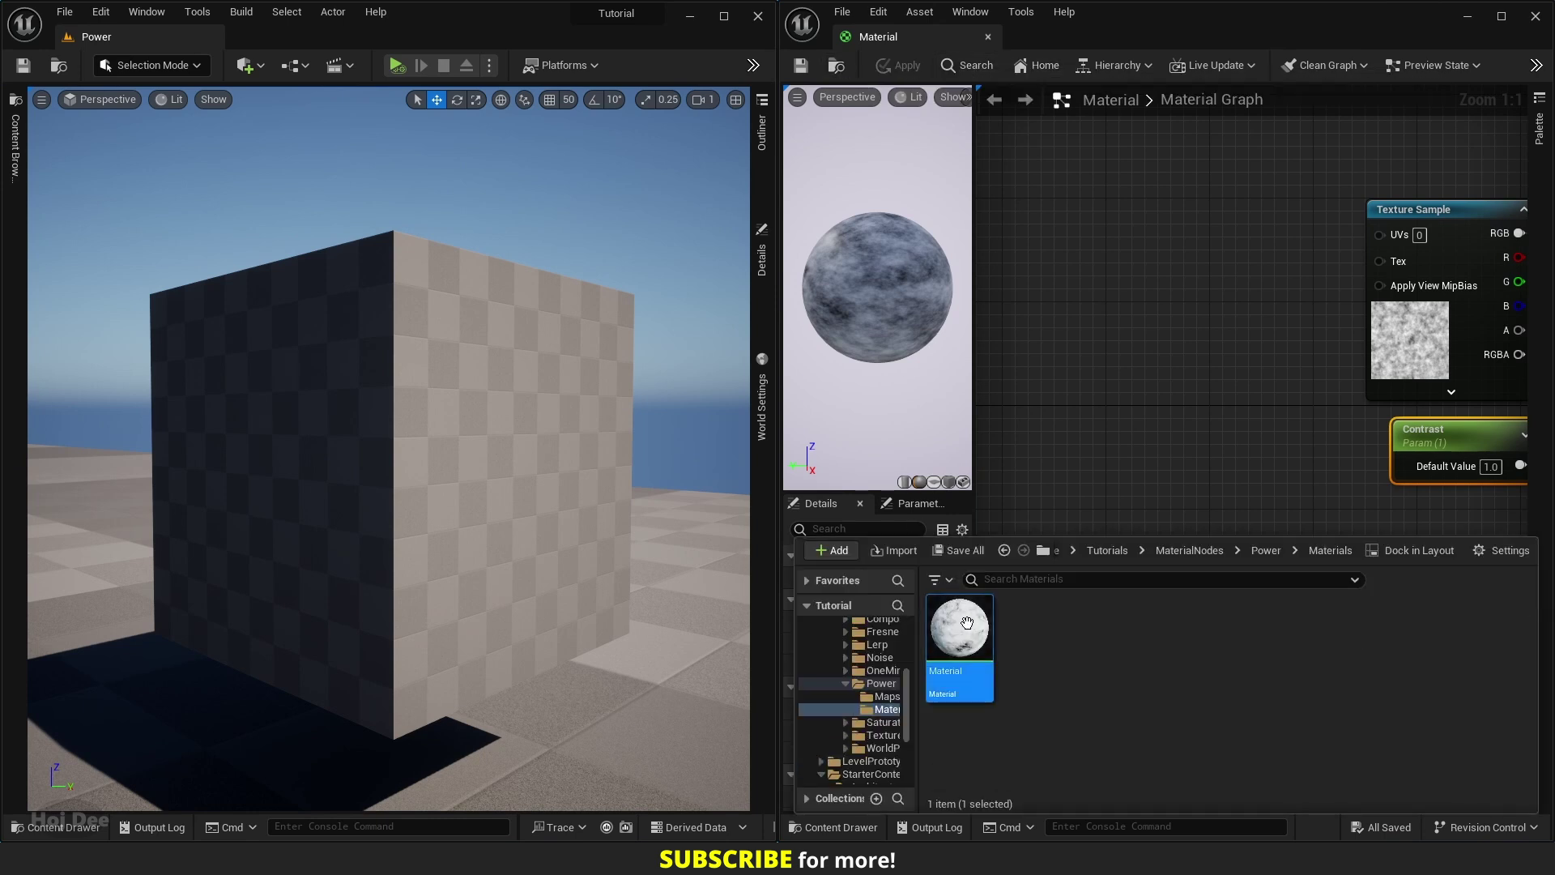
pyautogui.moveTo(959, 630); pyautogui.dragTo(448, 448)
# - Vary the Contrast parameter's default value while watching the cube, lowering it to about 0.01 and finally setting it to 0
pyautogui.moveTo(1228, 369); pyautogui.dragTo(975, 279, button='right')
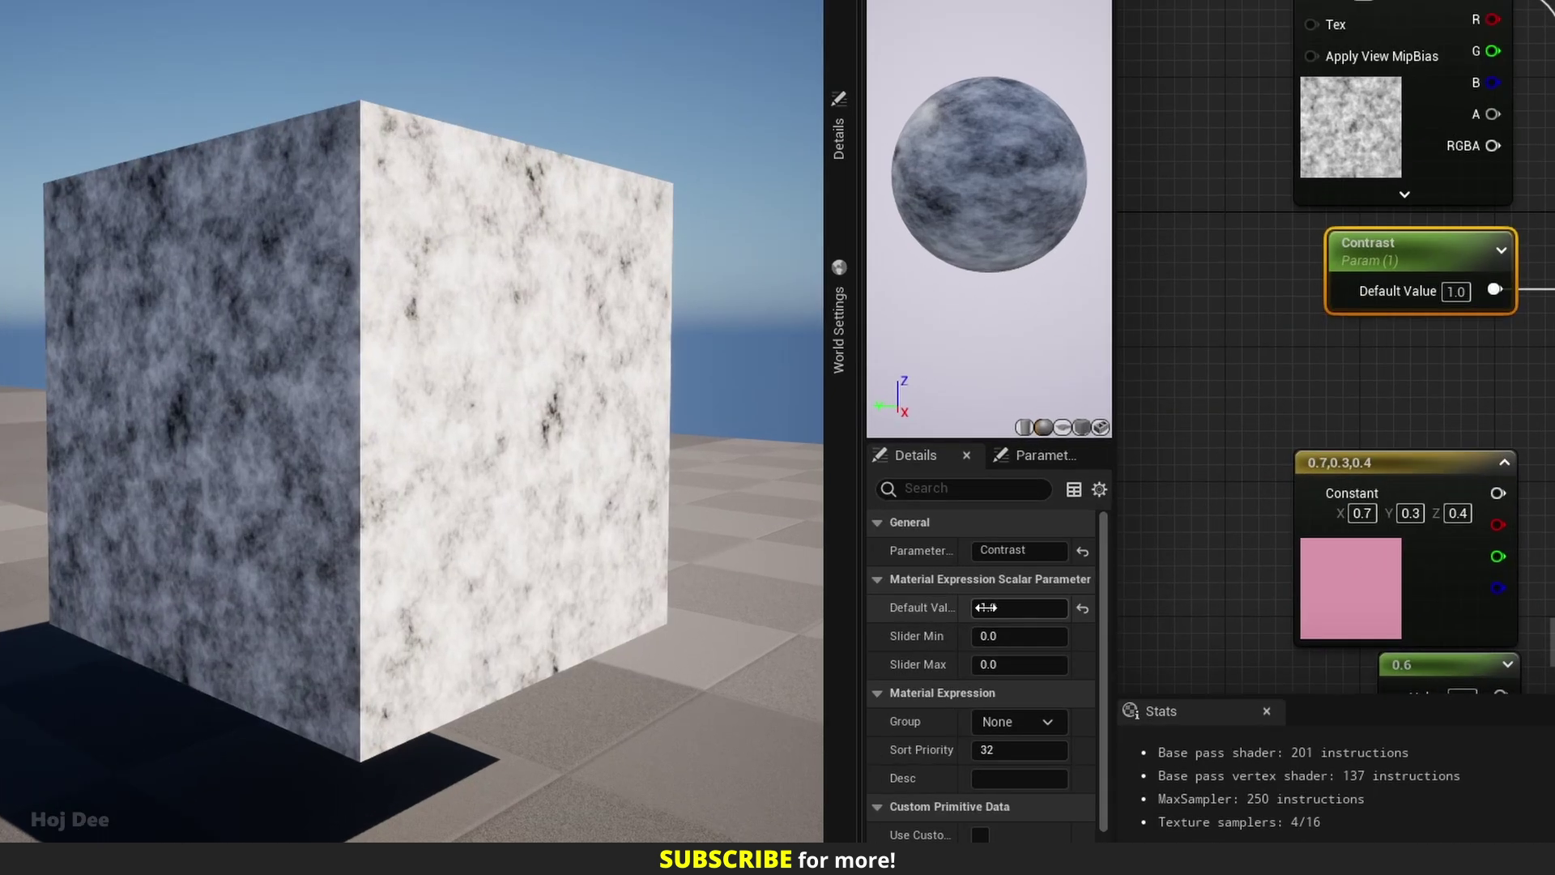
pyautogui.moveTo(876, 619); pyautogui.dragTo(892, 619)
pyautogui.moveTo(1020, 607); pyautogui.dragTo(907, 607)
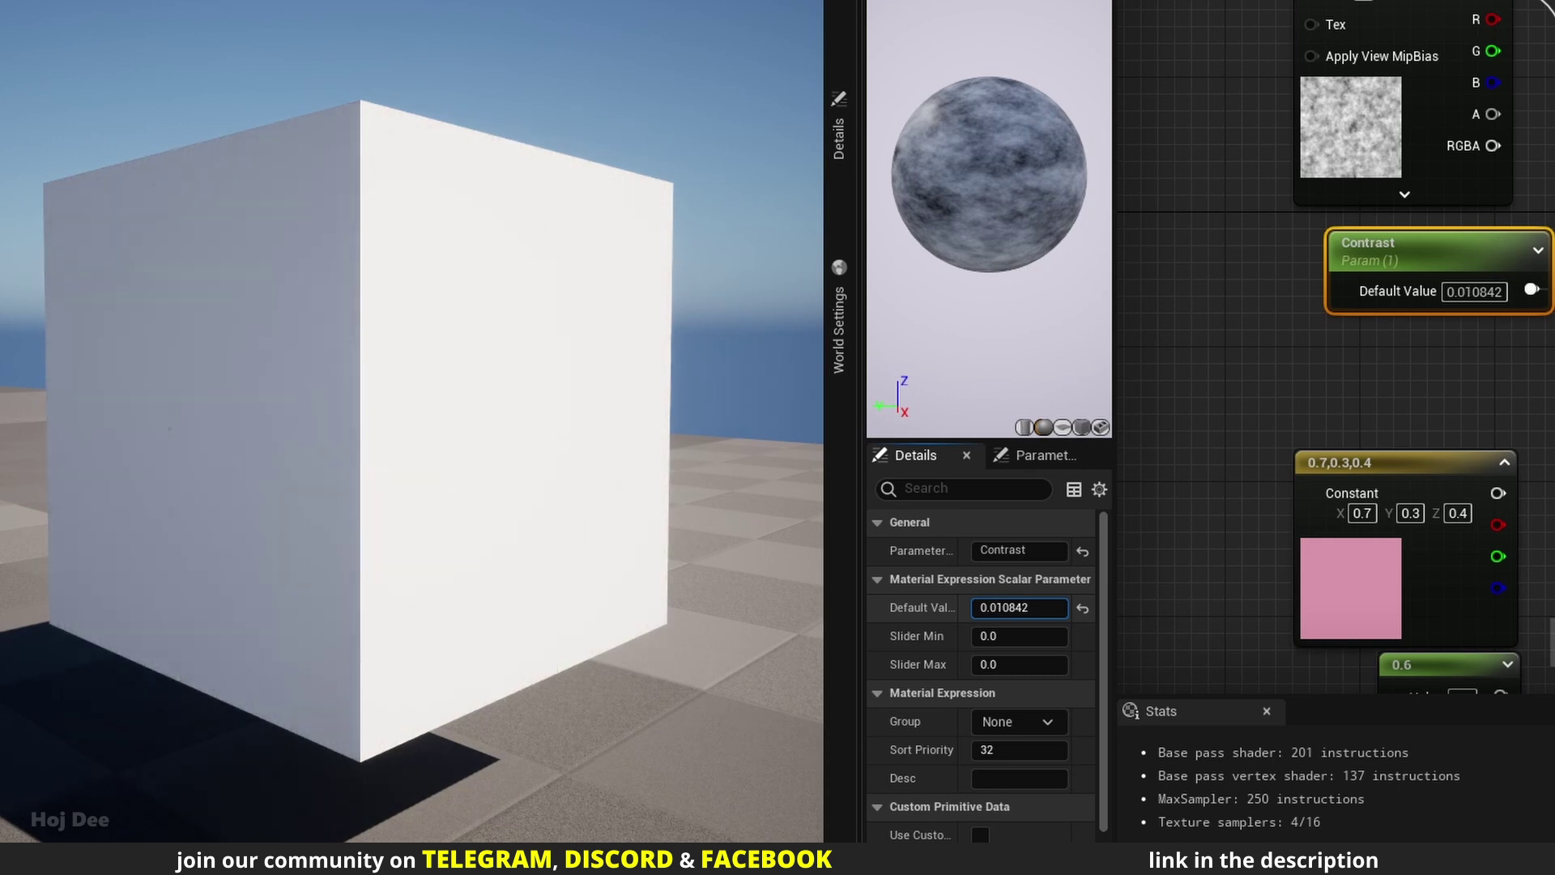
pyautogui.click(998, 613)
pyautogui.write('0')
pyautogui.press('Return')
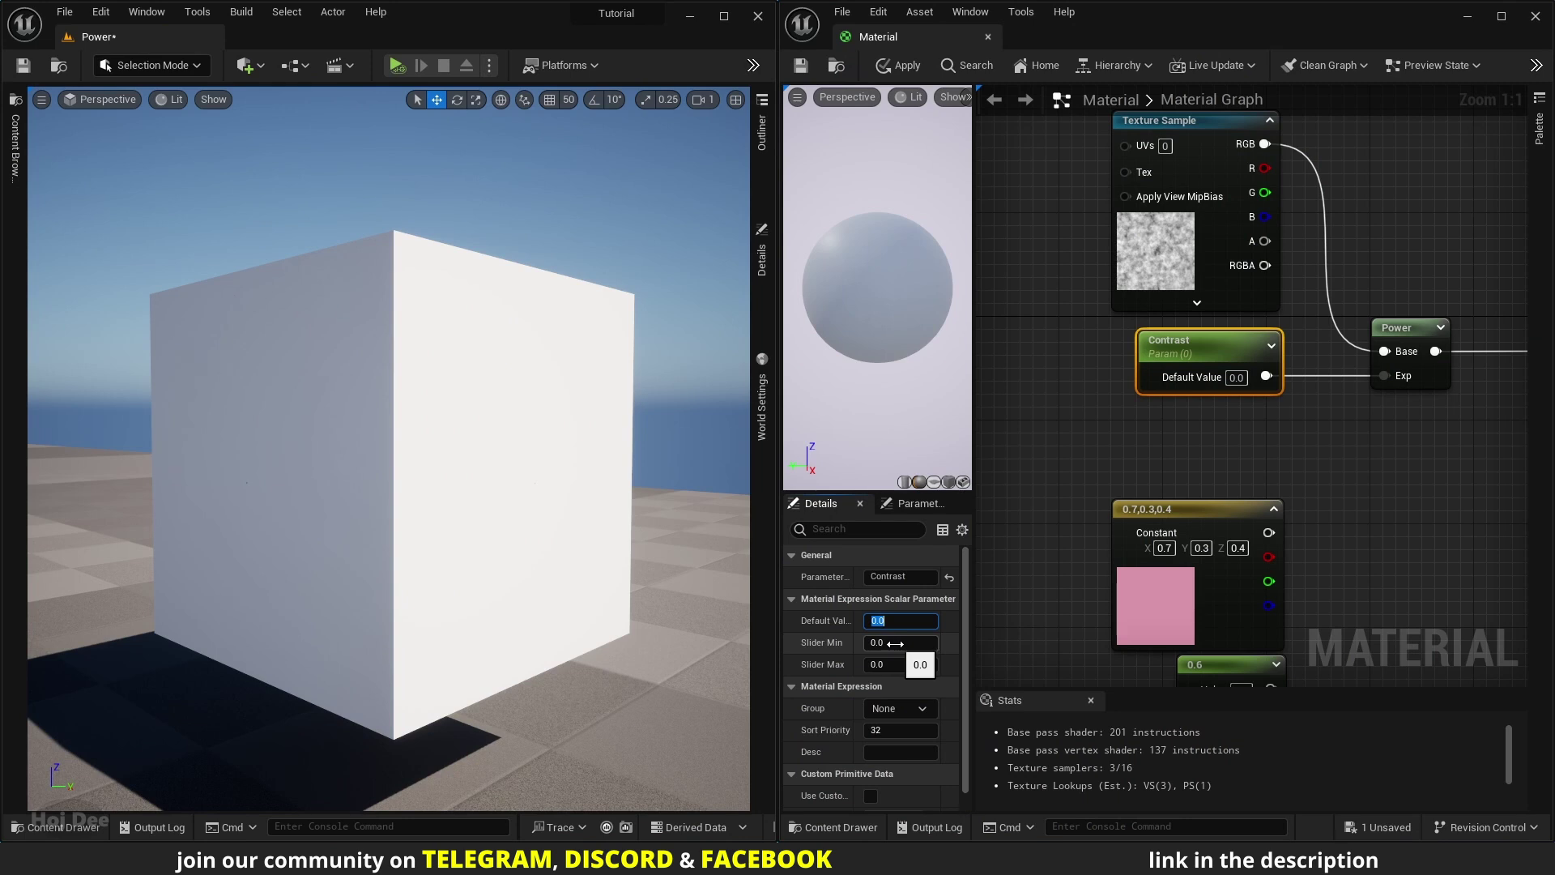
# - Rewire the Power node with the pink vector on Base and the noise texture's RGB on Exp, and apply and save the material
pyautogui.scroll(-2, 1177, 450)
pyautogui.moveTo(1215, 450); pyautogui.dragTo(1167, 481, button='right')
pyautogui.moveTo(1298, 383); pyautogui.dragTo(1394, 384)
pyautogui.moveTo(1203, 544); pyautogui.dragTo(1287, 472)
pyautogui.moveTo(1146, 498); pyautogui.dragTo(1296, 391)
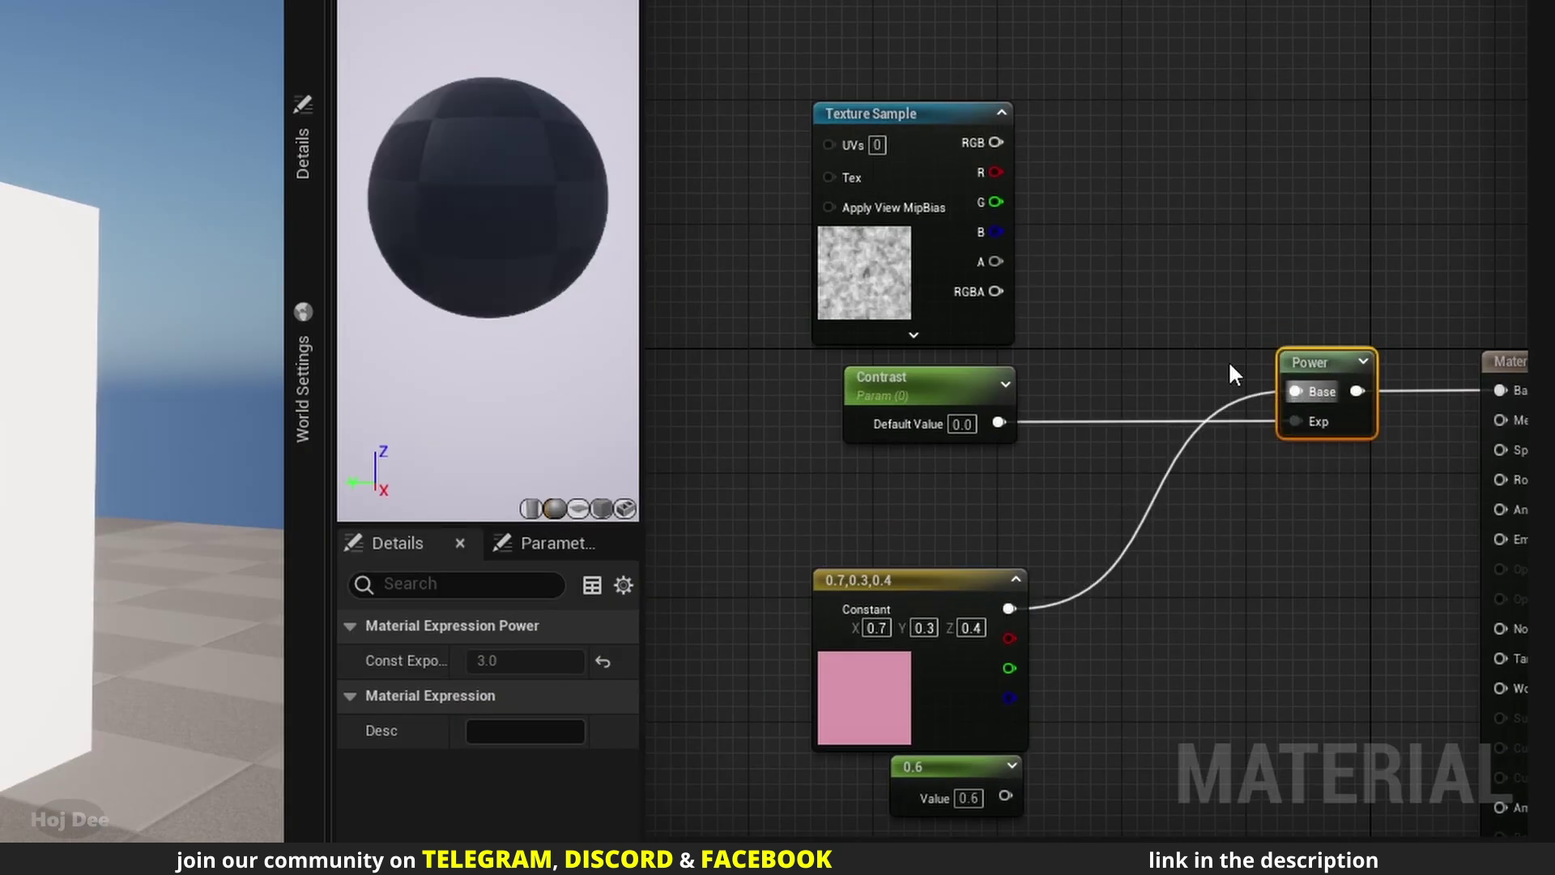
pyautogui.moveTo(996, 142); pyautogui.dragTo(1296, 421)
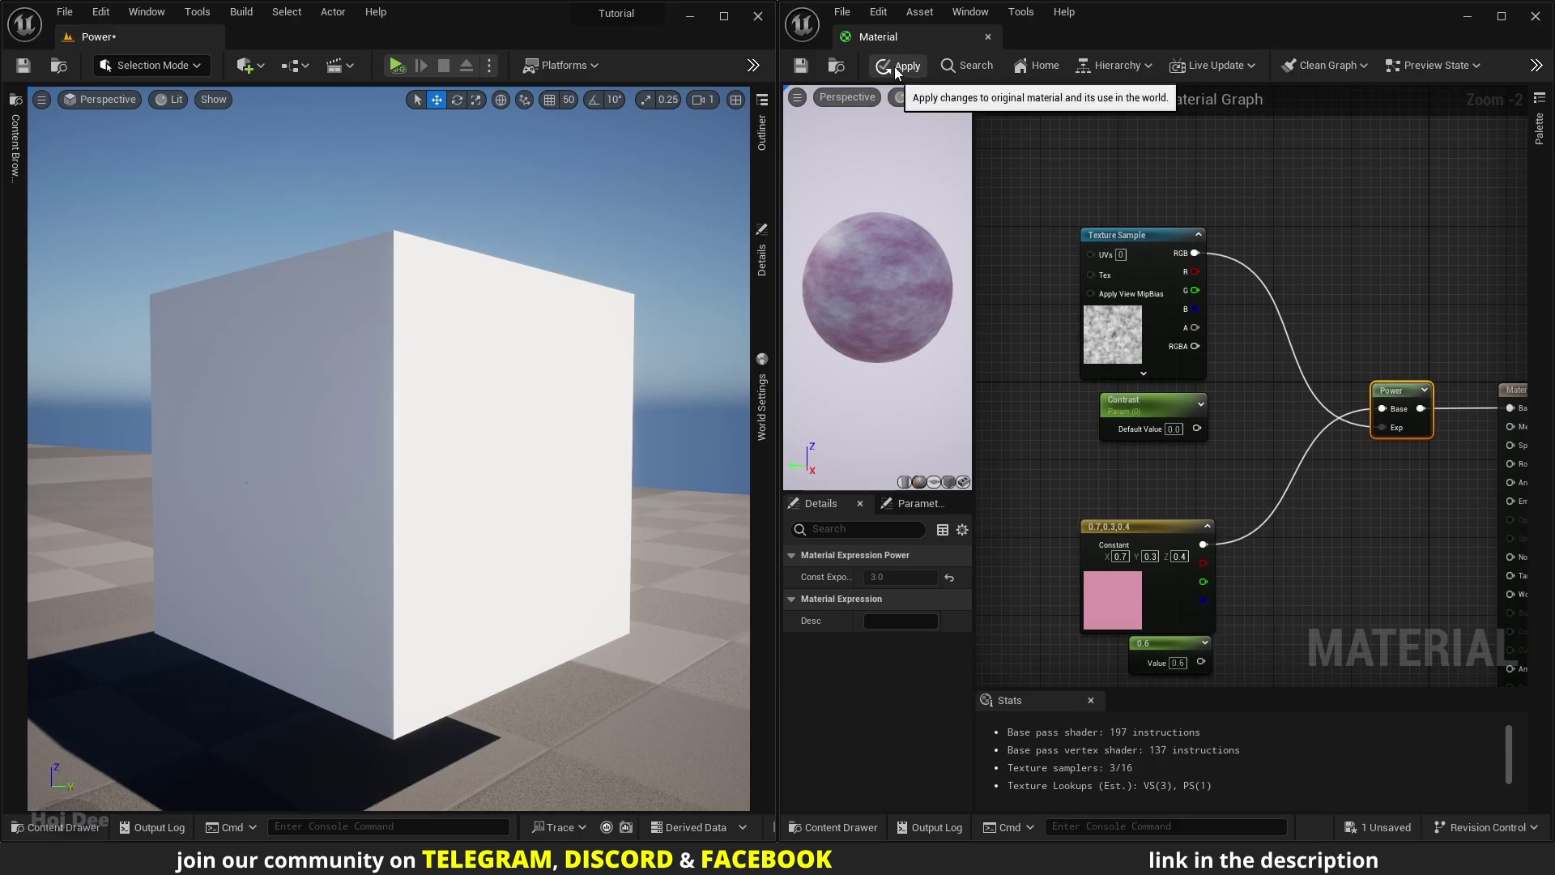
pyautogui.click(900, 65)
pyautogui.click(801, 64)
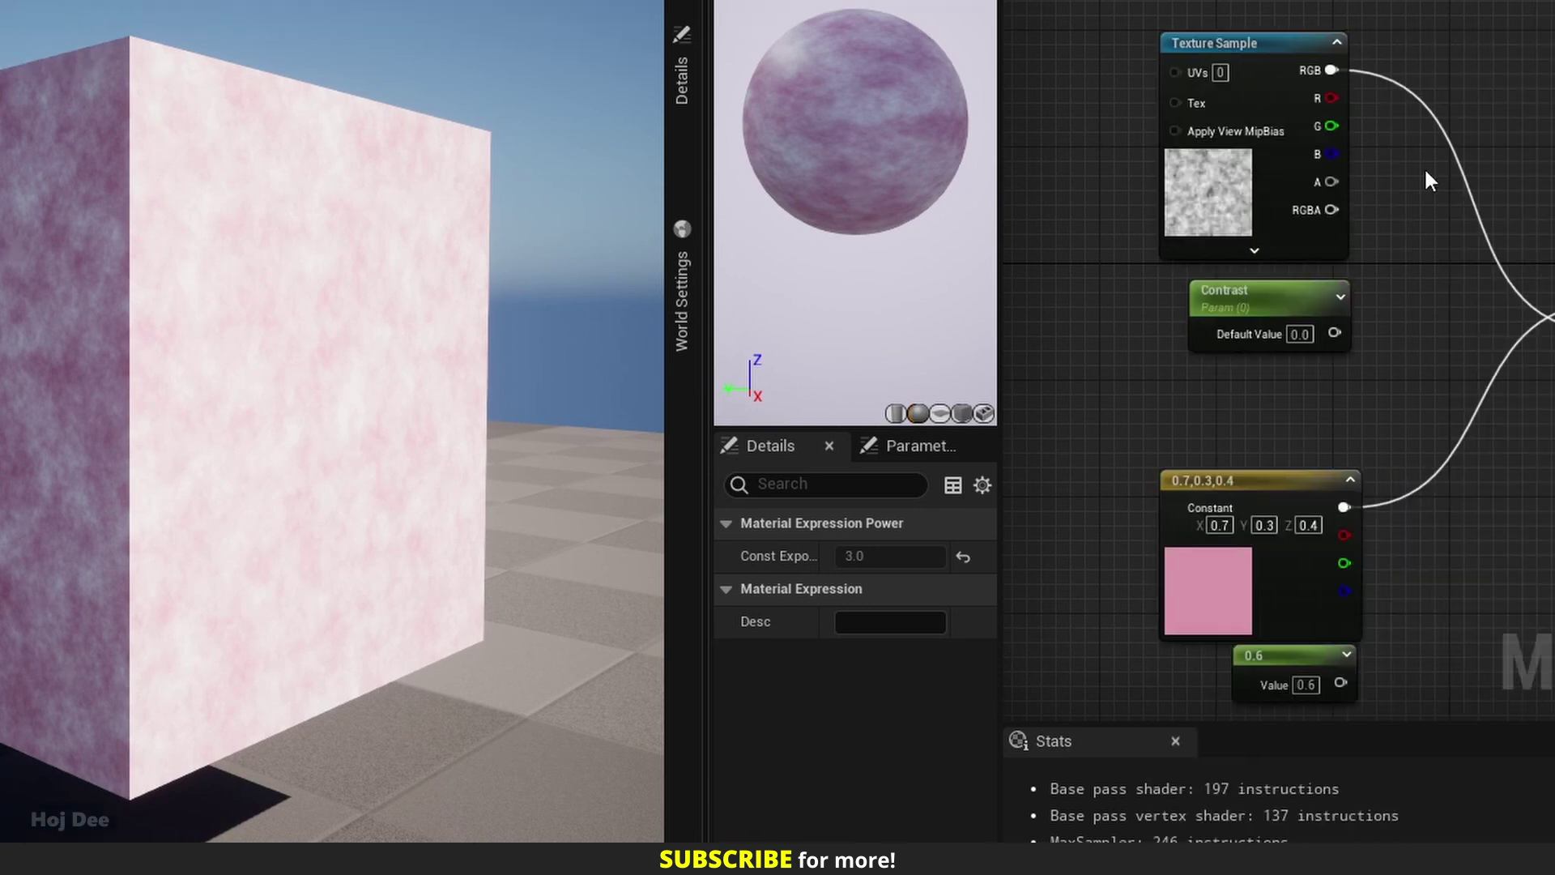
# - Duplicate the Power node to raise the noise texture by Contrast, set to 1, feed it into the original Power's Exp, and save
pyautogui.hotkey('ctrl', 'd')
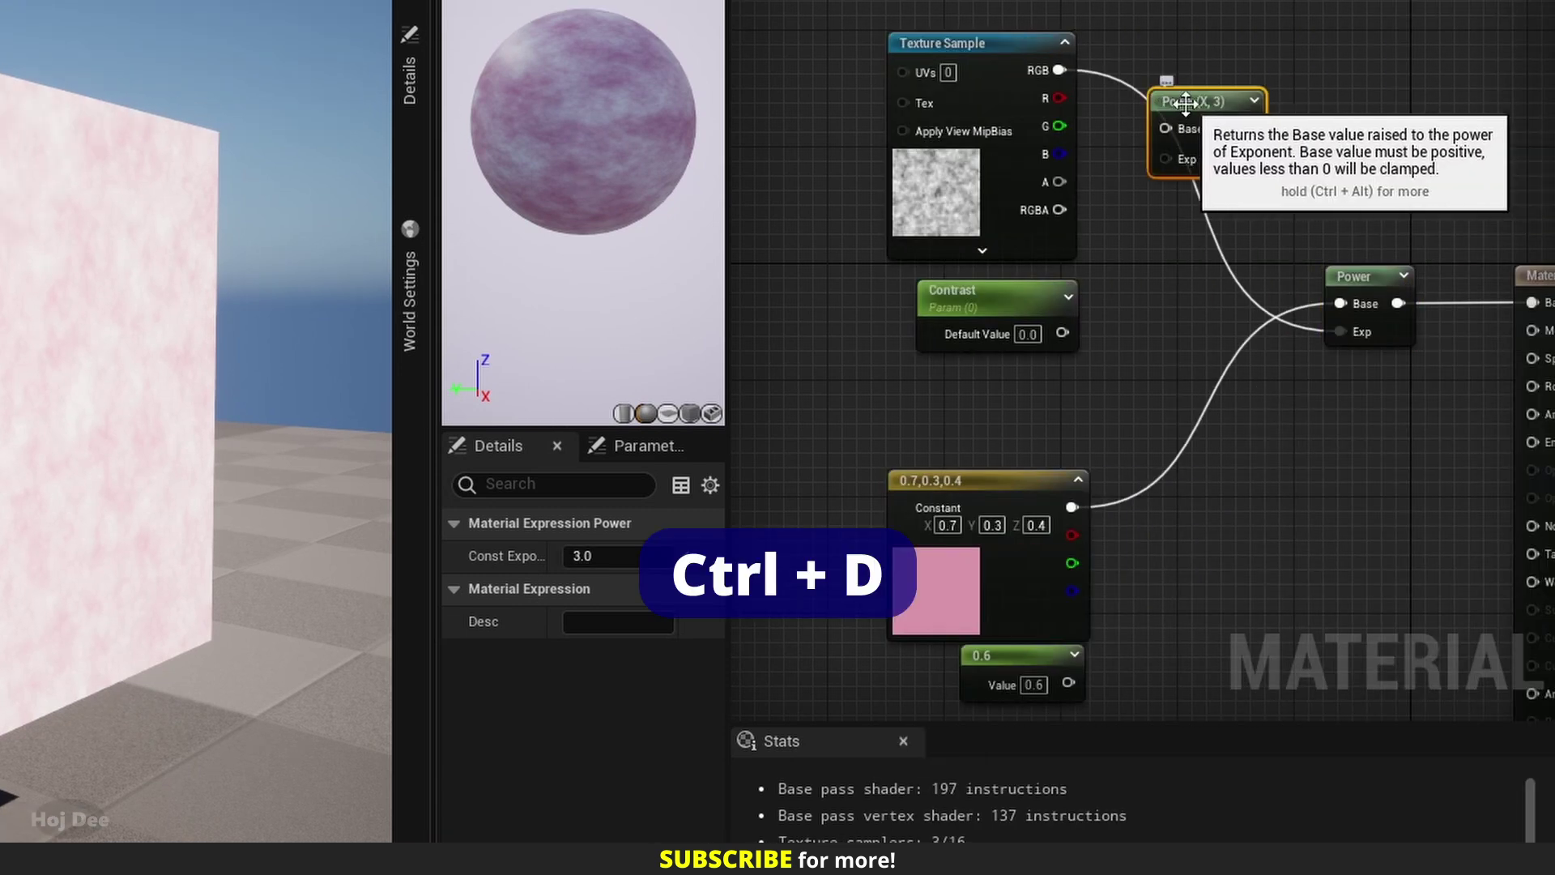
pyautogui.click(1035, 330)
pyautogui.write('1')
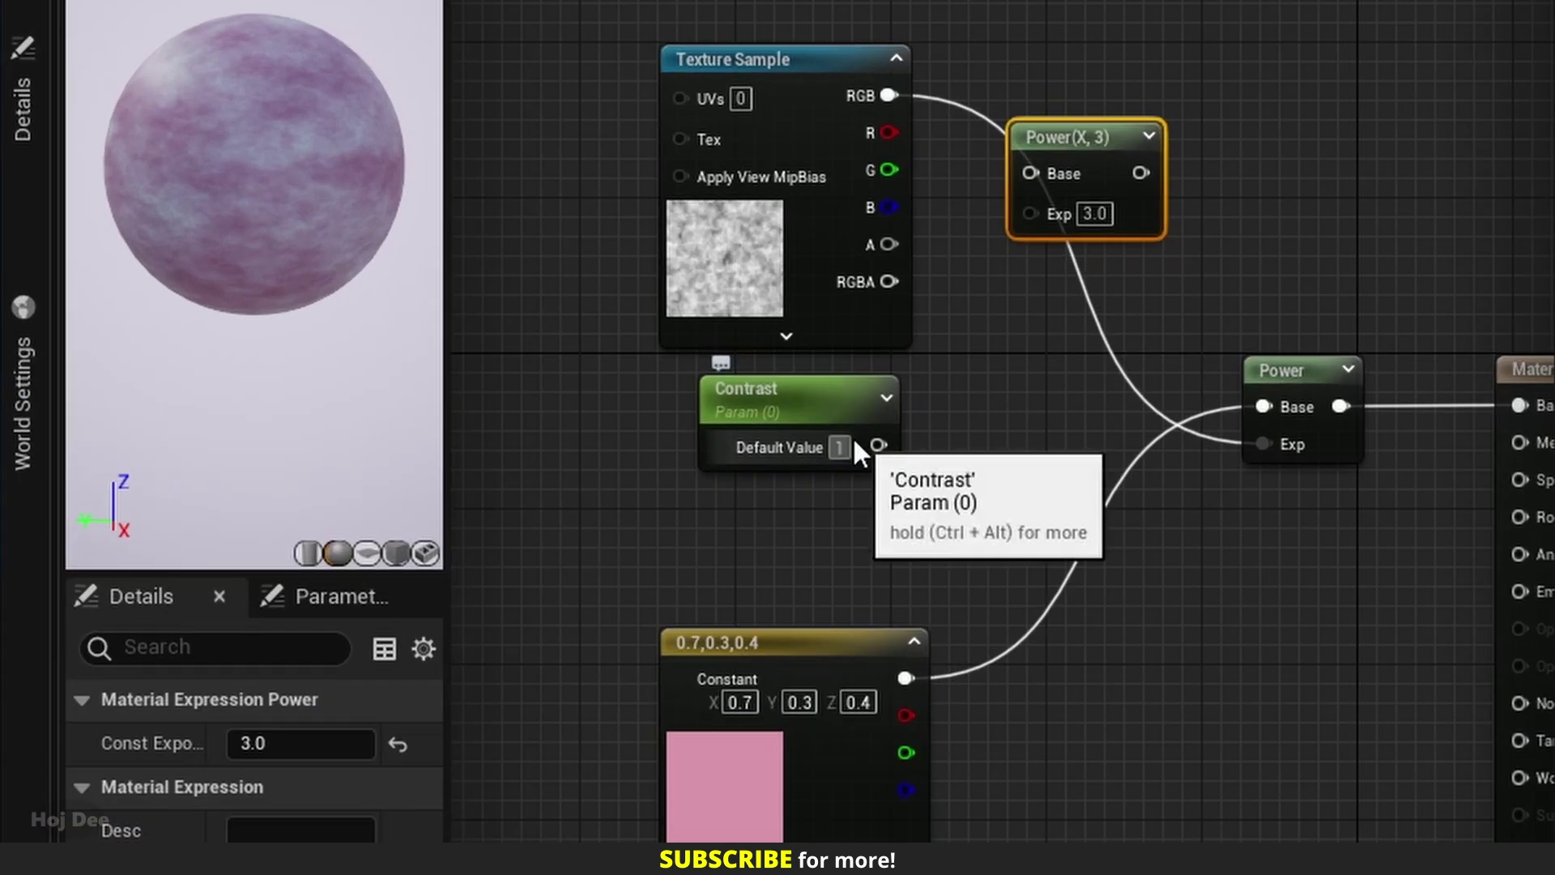
pyautogui.moveTo(936, 417); pyautogui.dragTo(1264, 443)
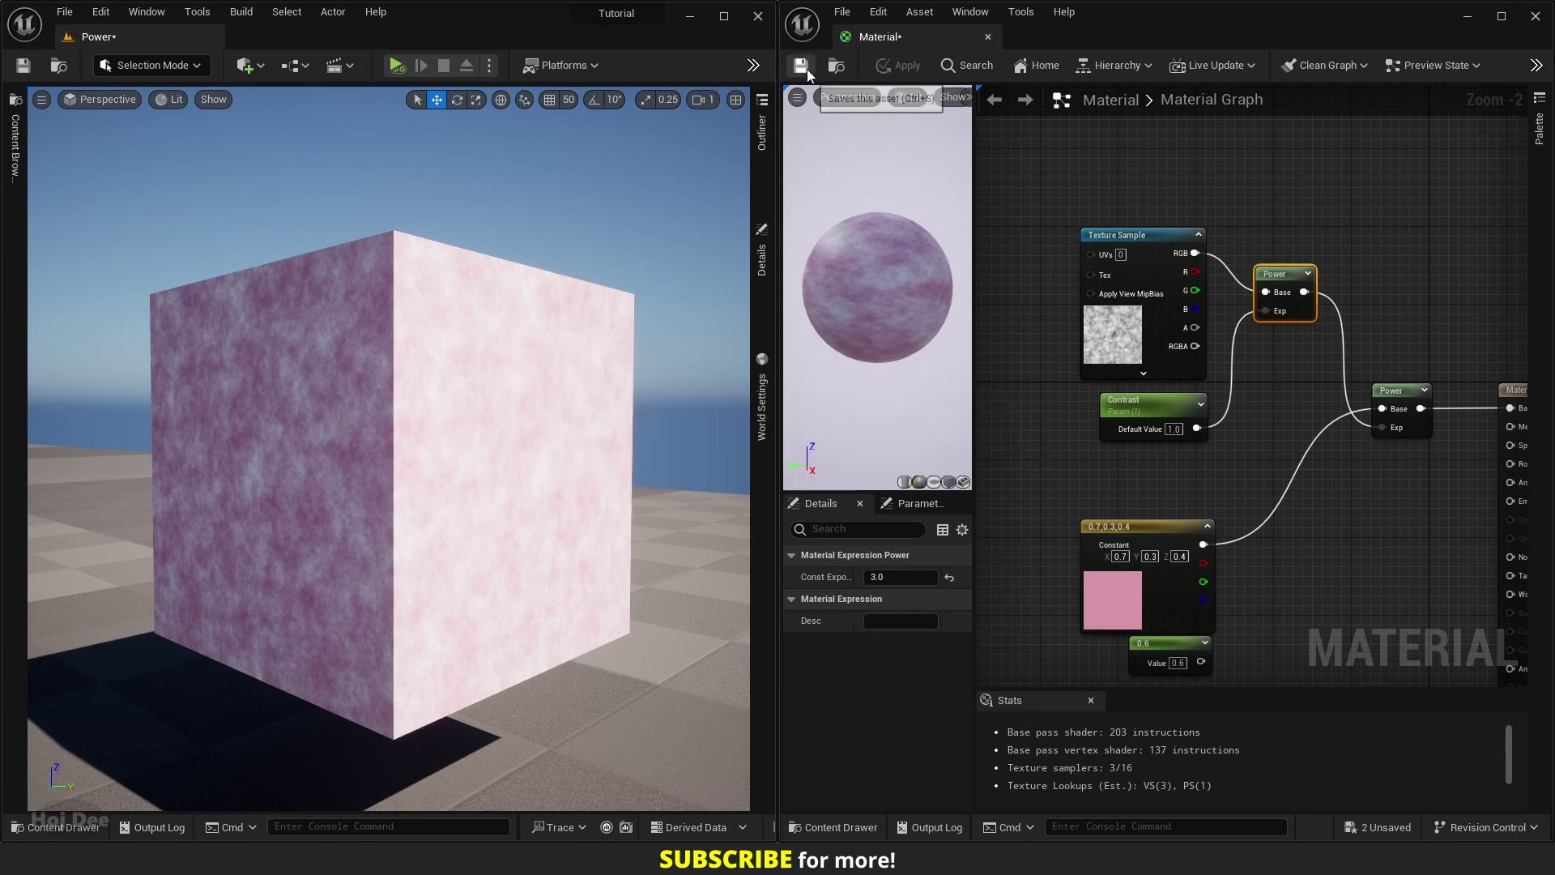
pyautogui.click(802, 65)
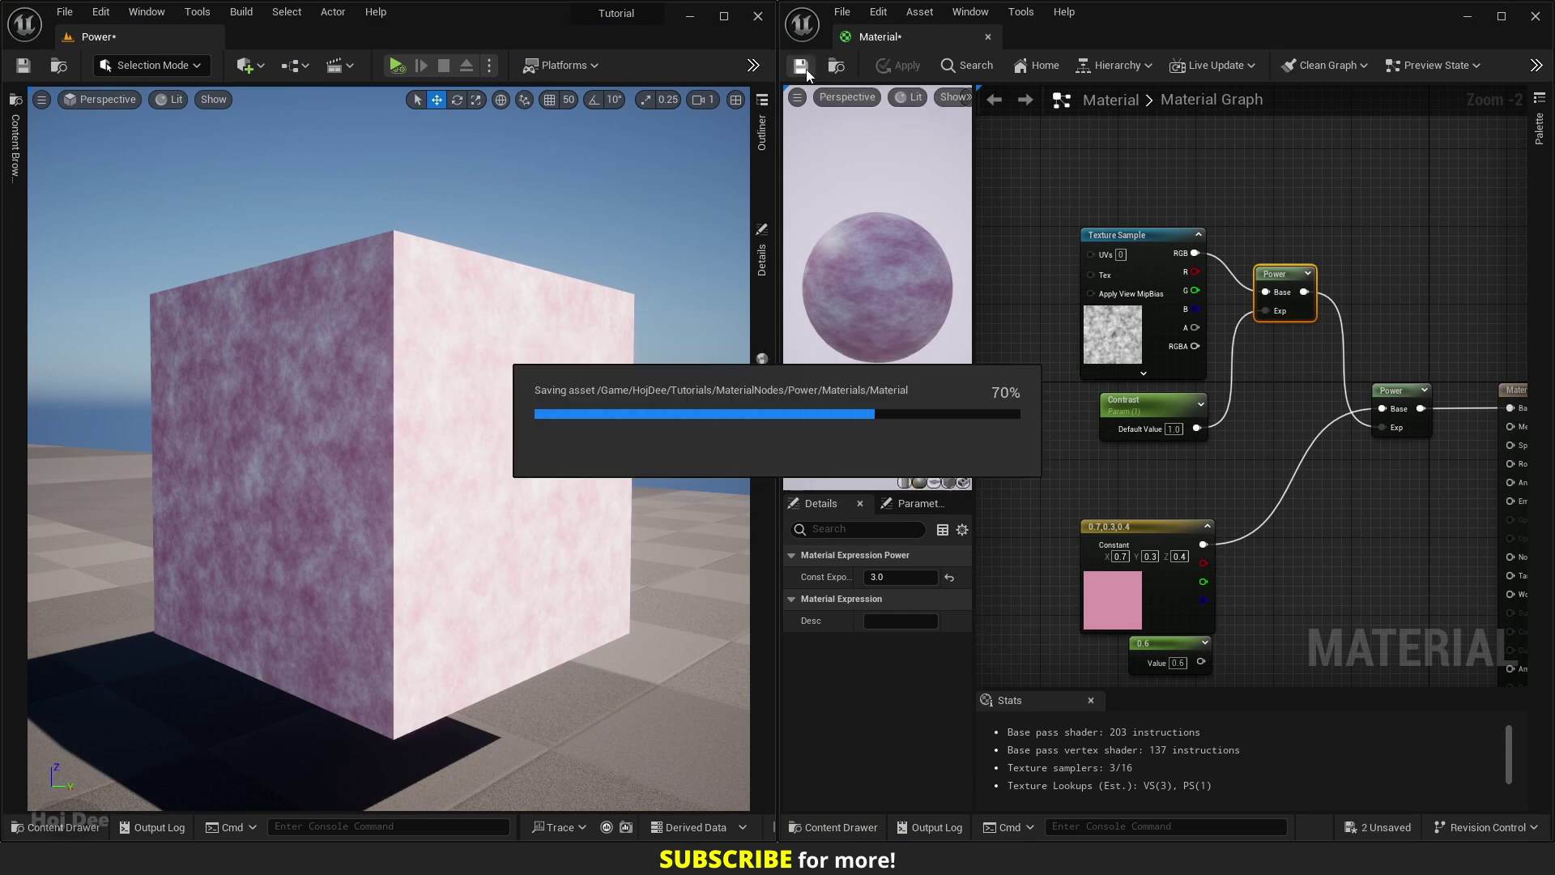
# - Adjust the Contrast parameter's default value to about 1.5 while watching the cube
pyautogui.click(1150, 402)
pyautogui.moveTo(883, 624); pyautogui.dragTo(940, 625)
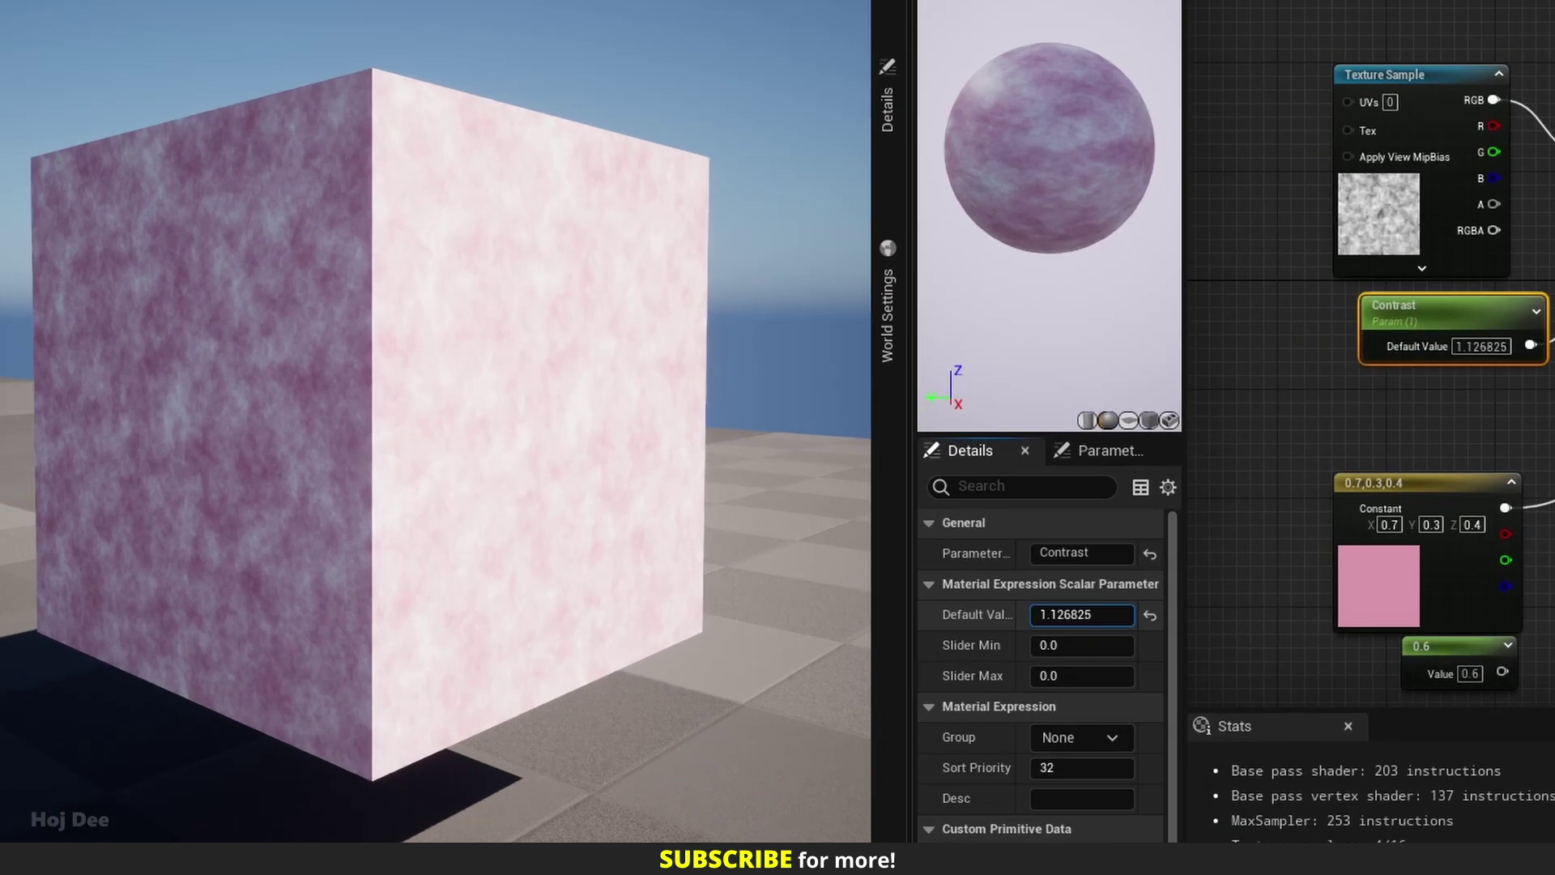
pyautogui.moveTo(1117, 615); pyautogui.dragTo(1059, 617)
# - Find the T_CobbleStone_Pebble_D texture in the StarterContent textures, add it to the graph, and connect its RGB to the final Power node's Exp
pyautogui.moveTo(1500, 326); pyautogui.dragTo(1385, 544)
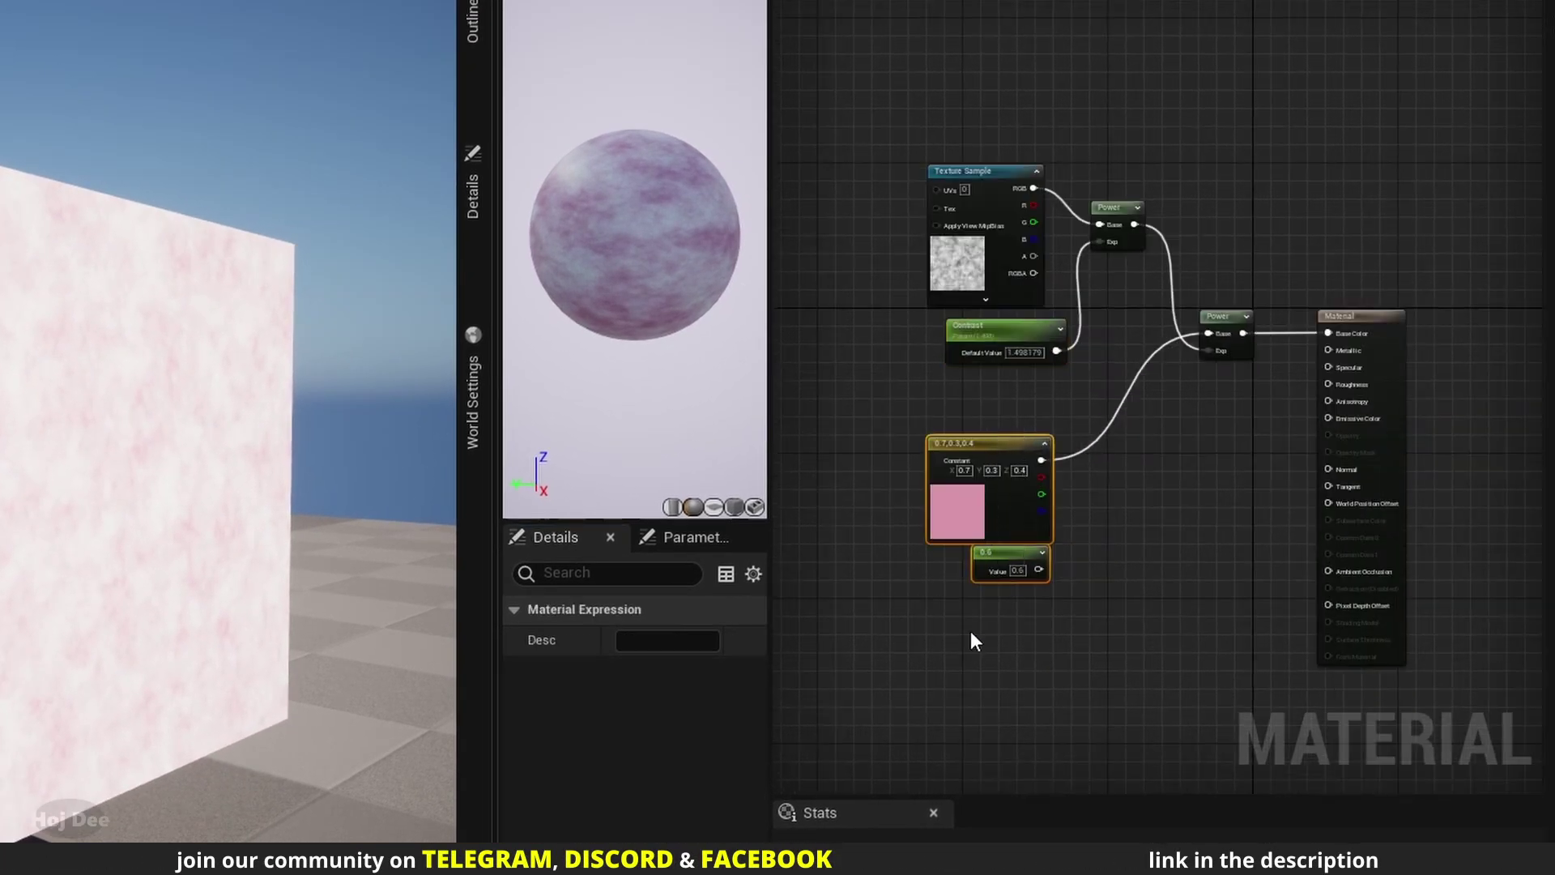
pyautogui.hotkey('ctrl', 'space')
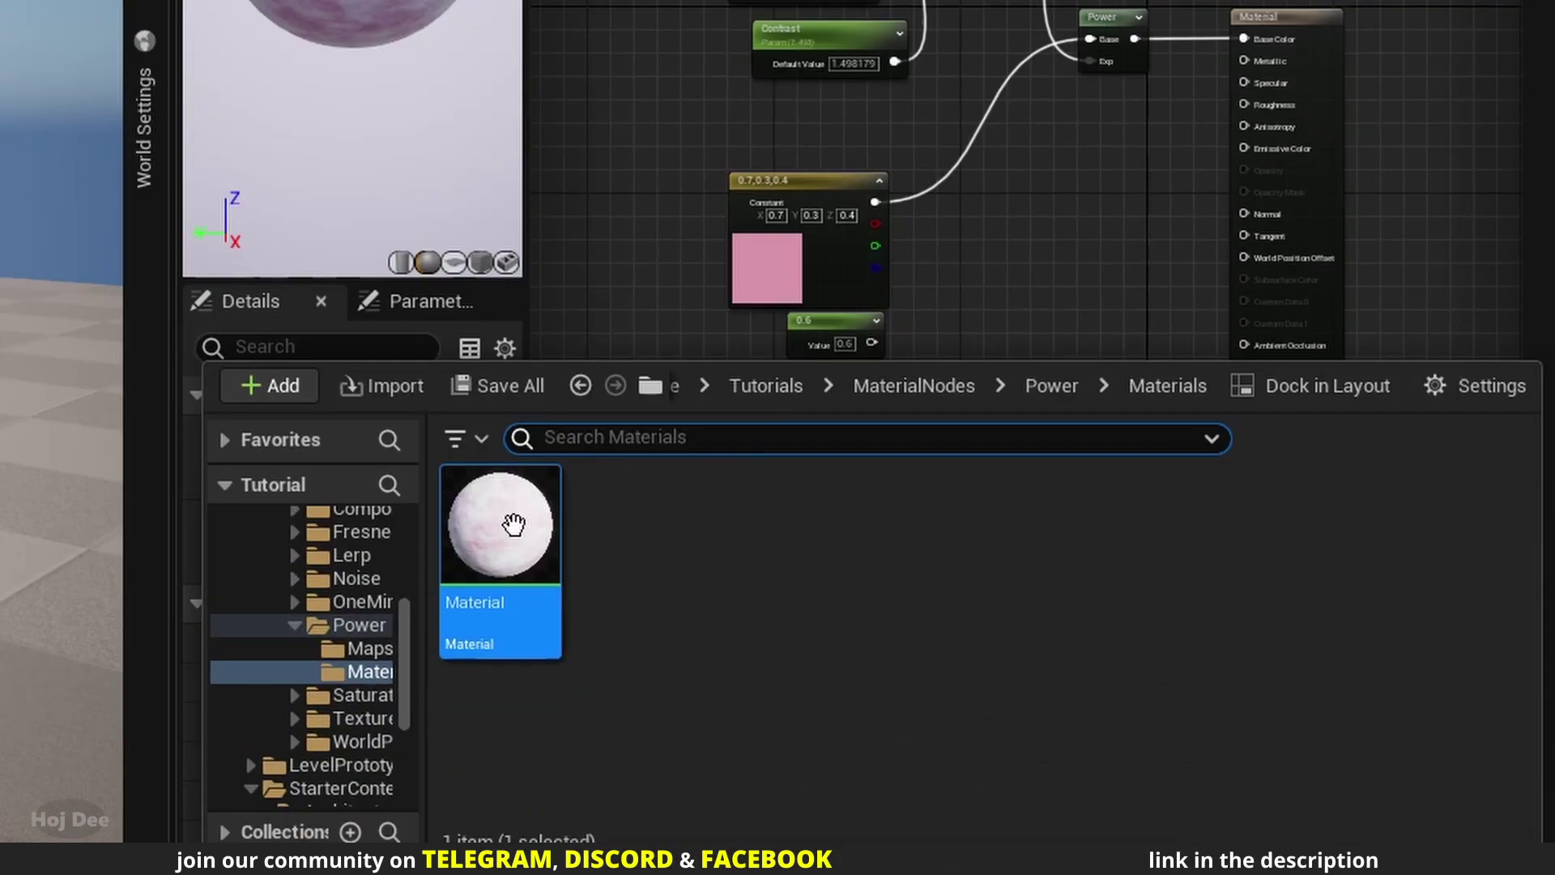
pyautogui.click(312, 784)
pyautogui.doubleClick(816, 754)
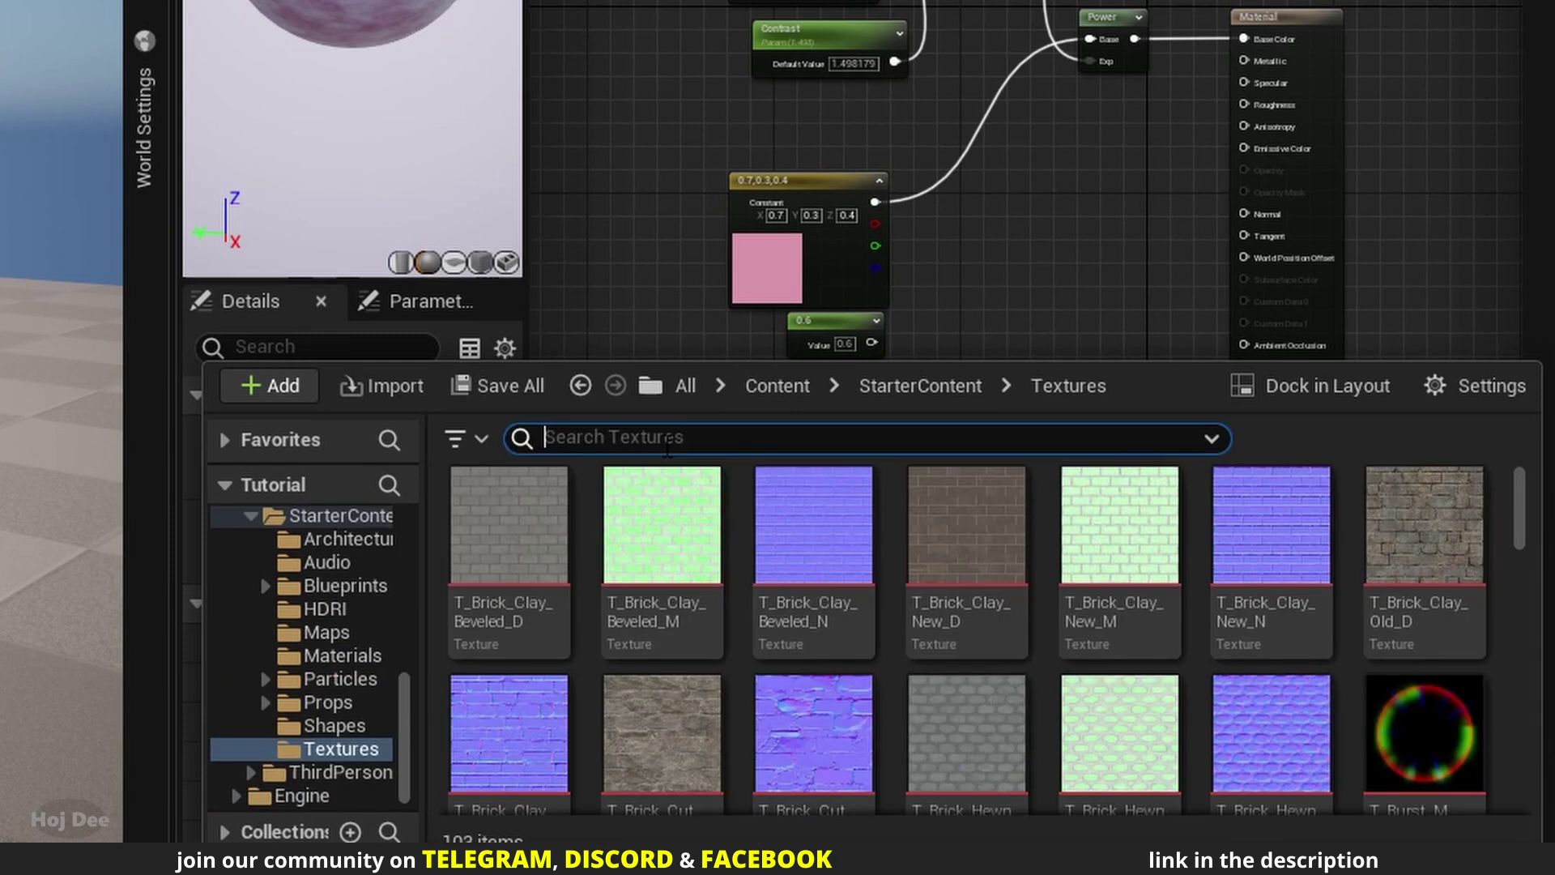
pyautogui.write('pebble')
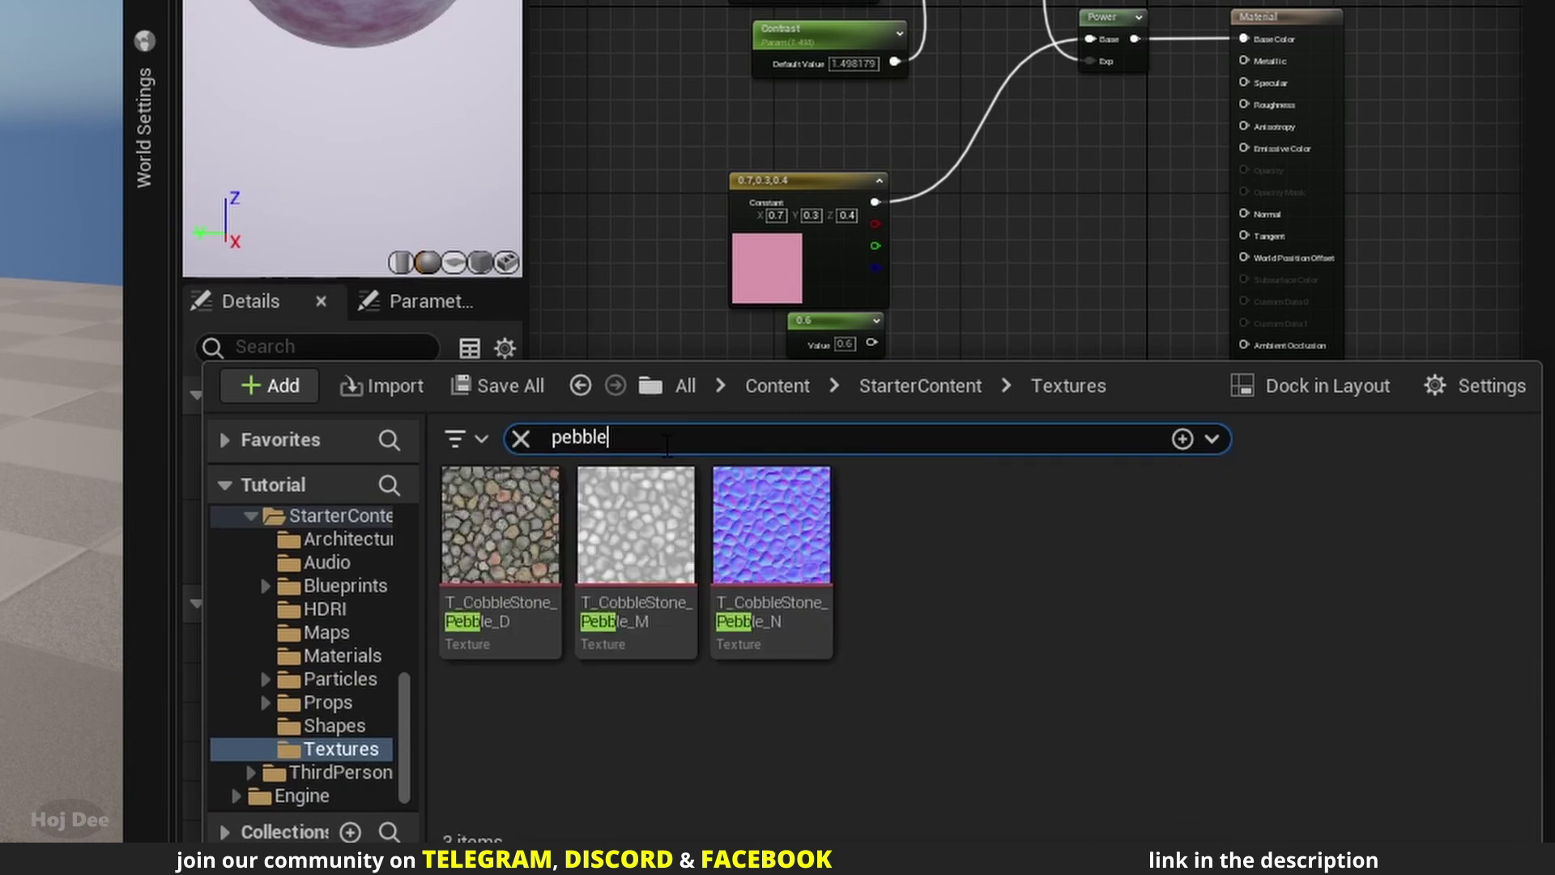
pyautogui.click(514, 534)
pyautogui.moveTo(546, 498); pyautogui.dragTo(603, 68)
pyautogui.scroll(3, 791, 120)
pyautogui.moveTo(791, 119); pyautogui.dragTo(934, 192, button='right')
pyautogui.scroll(-2, 934, 192)
pyautogui.moveTo(843, 232); pyautogui.dragTo(1338, 153)
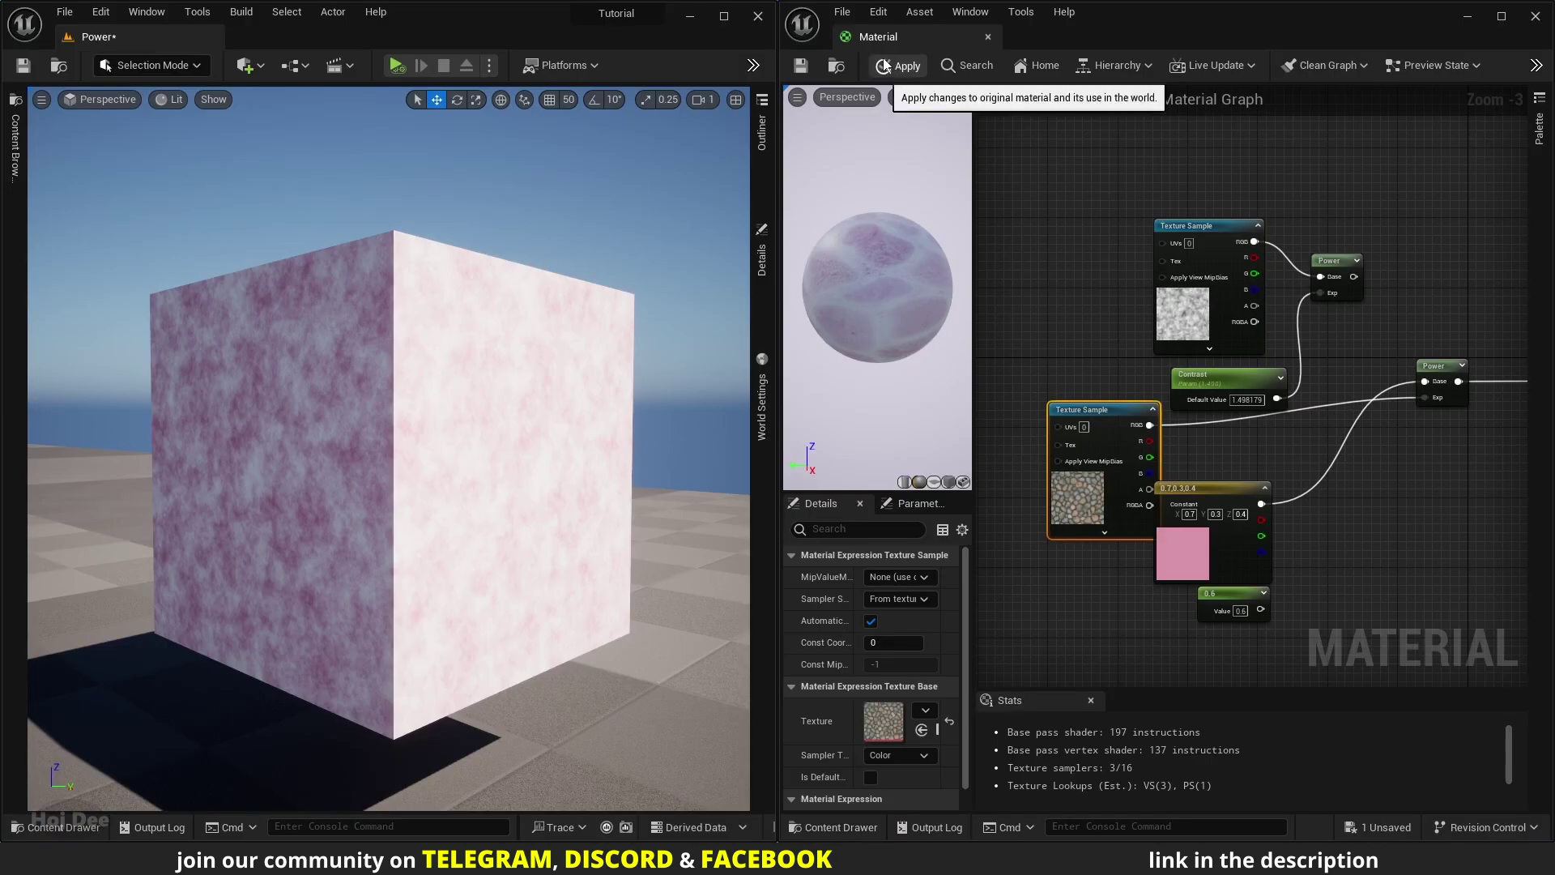
# - Apply the material and move the cobblestone texture node above the noise texture node
pyautogui.click(884, 65)
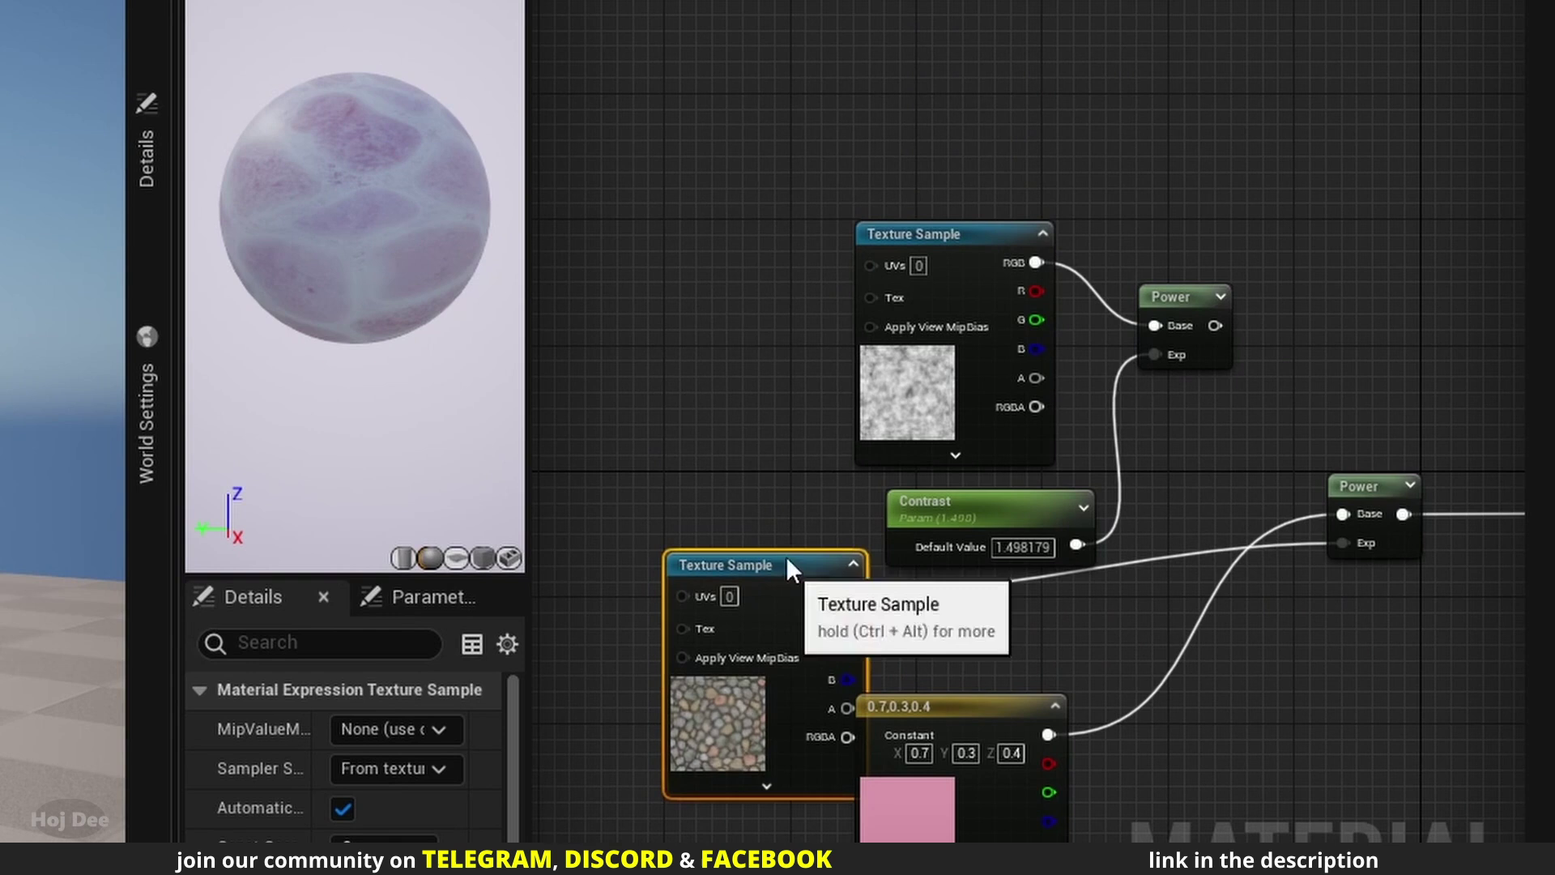
pyautogui.moveTo(786, 556); pyautogui.dragTo(969, 4)
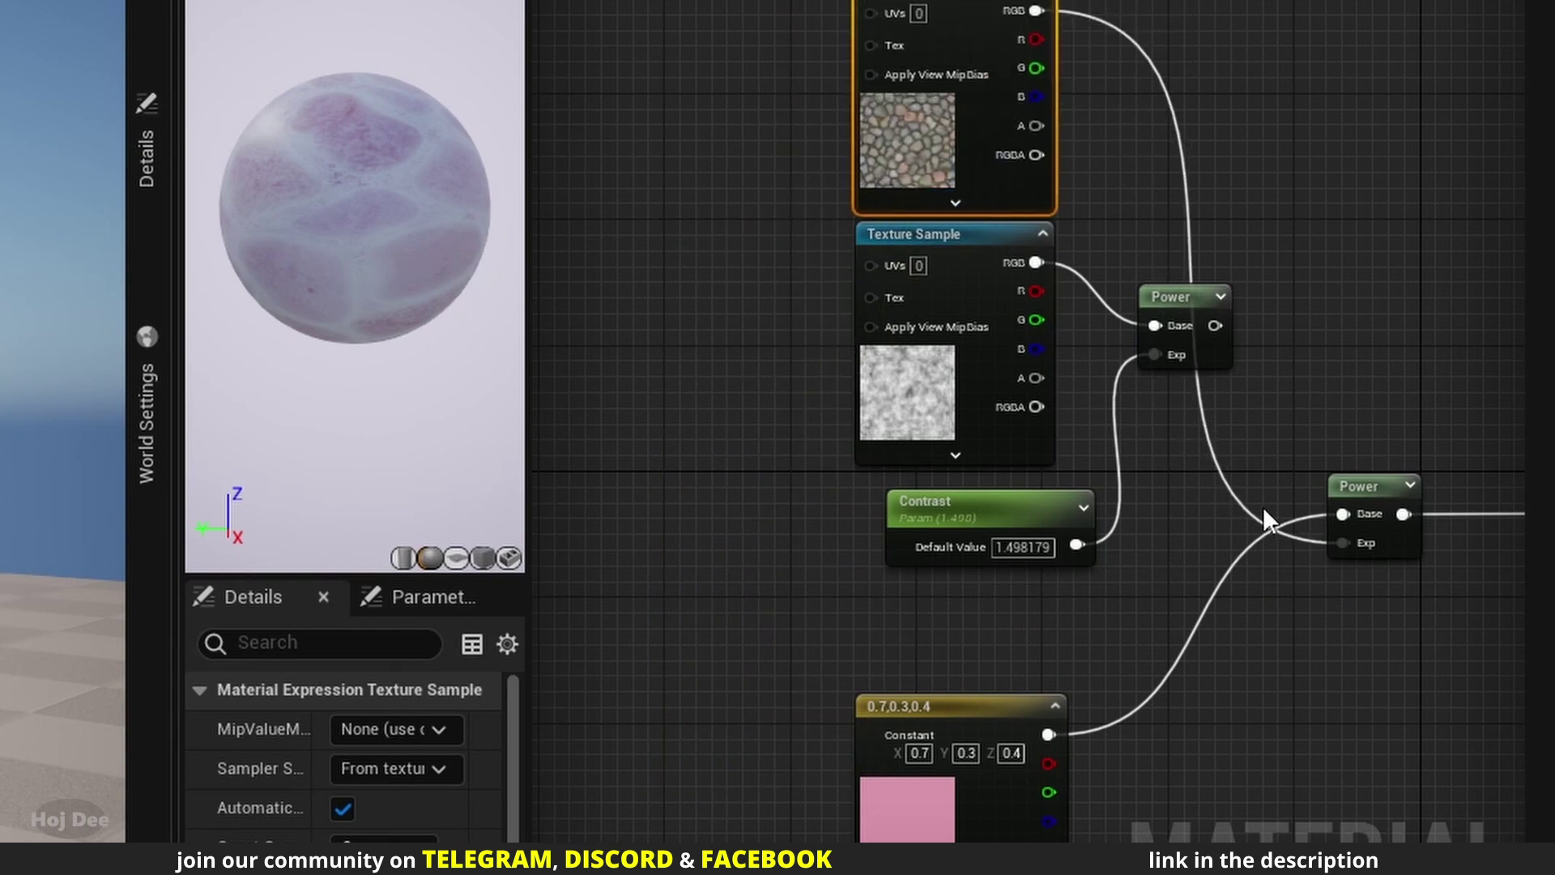
# - Add a Multiply node and a scalar parameter named Brightness next to the texture nodes, with Brightness just below Multiply
pyautogui.moveTo(1262, 507); pyautogui.dragTo(1189, 585, button='right')
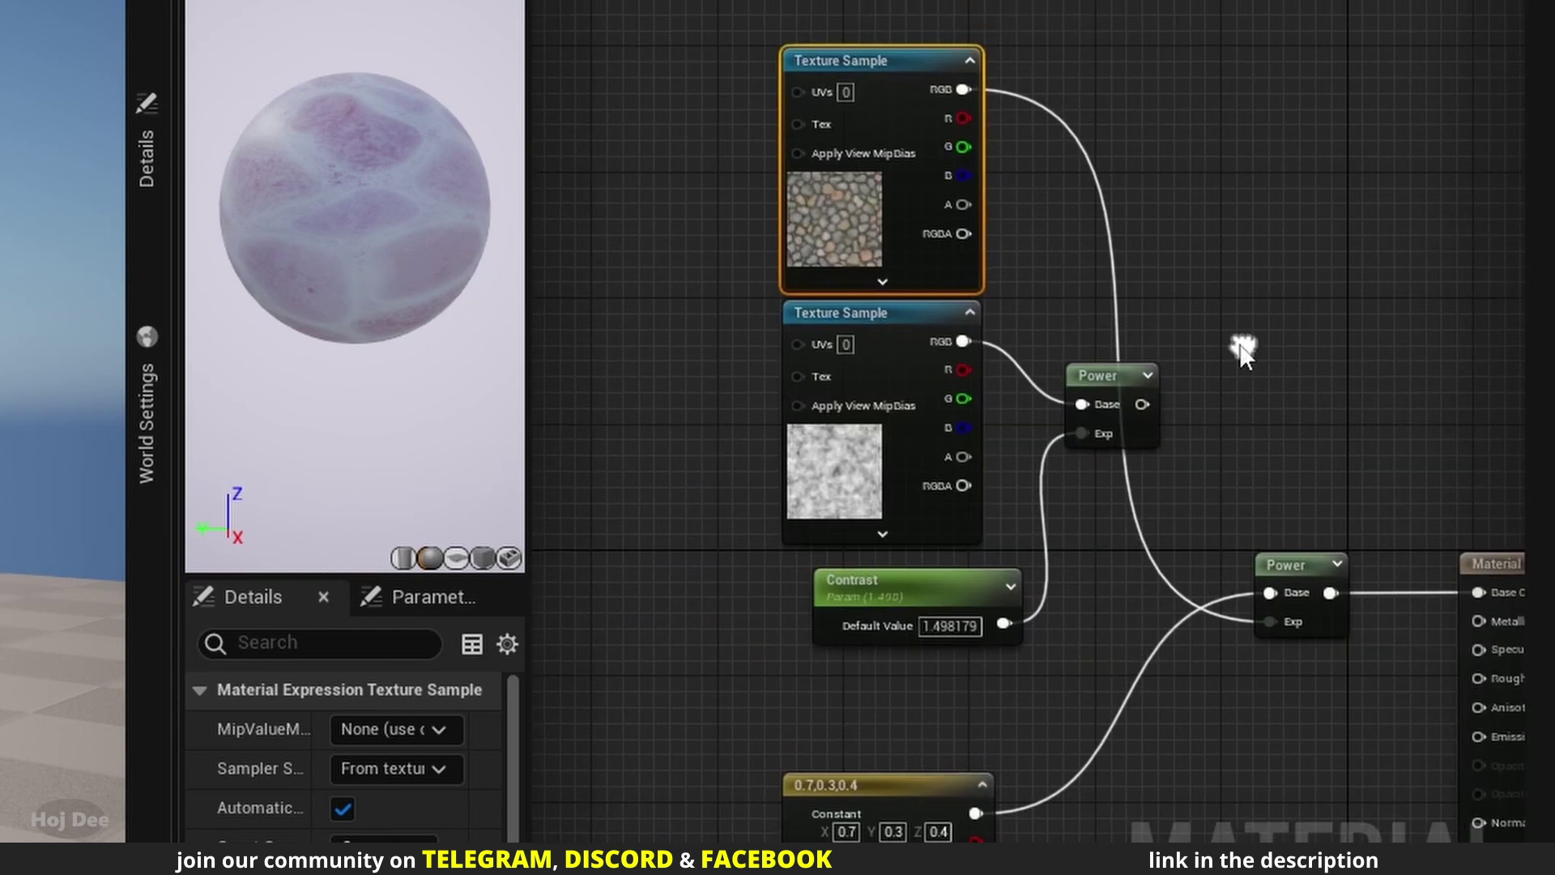
pyautogui.click(1100, 114)
pyautogui.click(1080, 255)
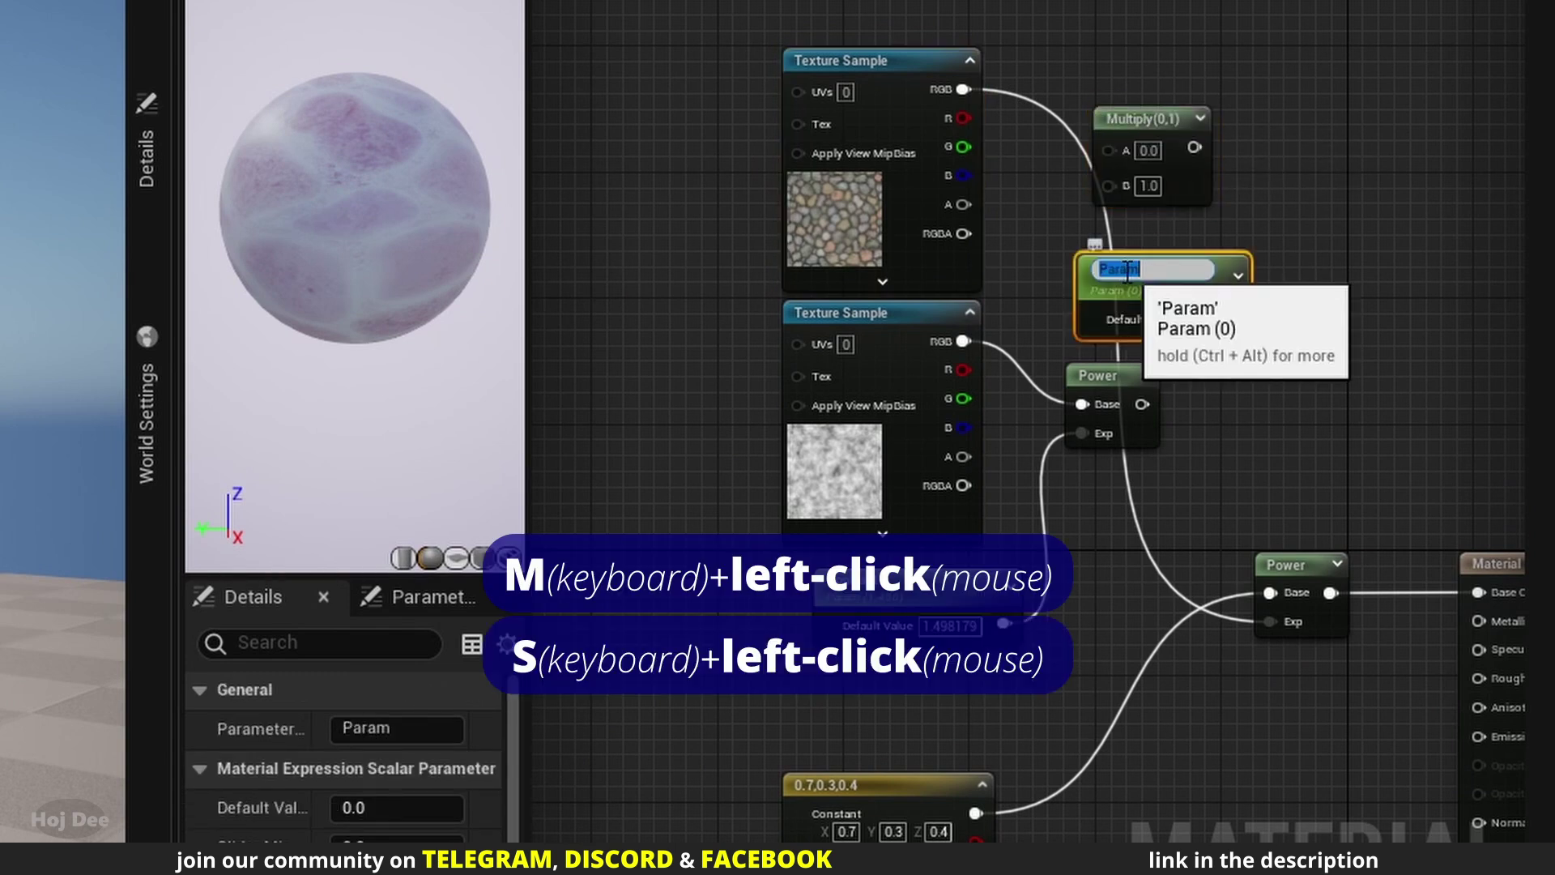
pyautogui.write('Brightness')
pyautogui.press('Return')
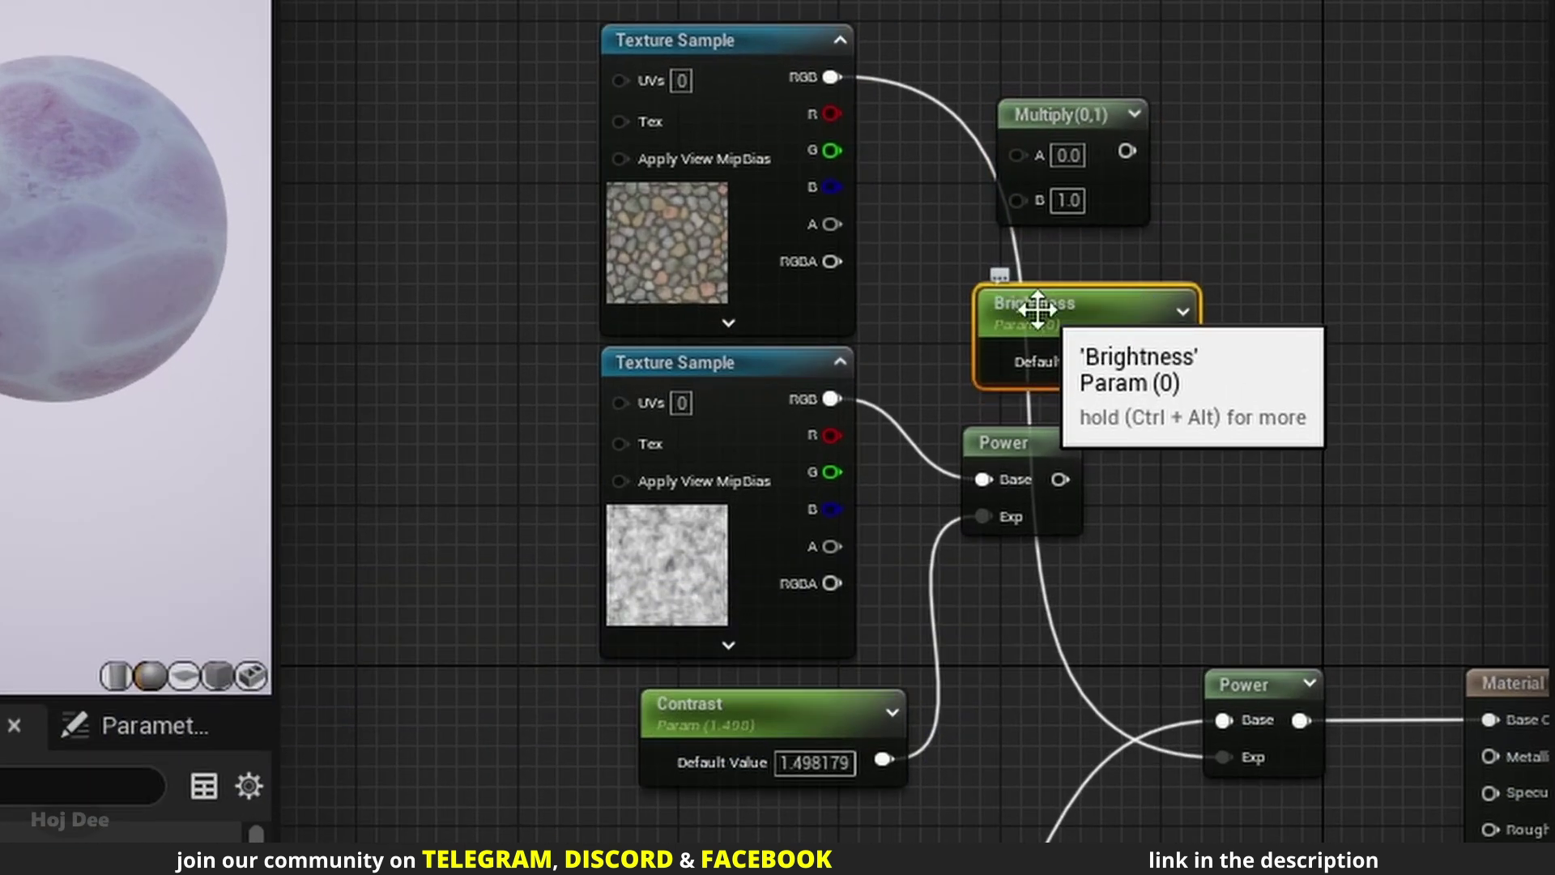
pyautogui.moveTo(1042, 330); pyautogui.dragTo(948, 313)
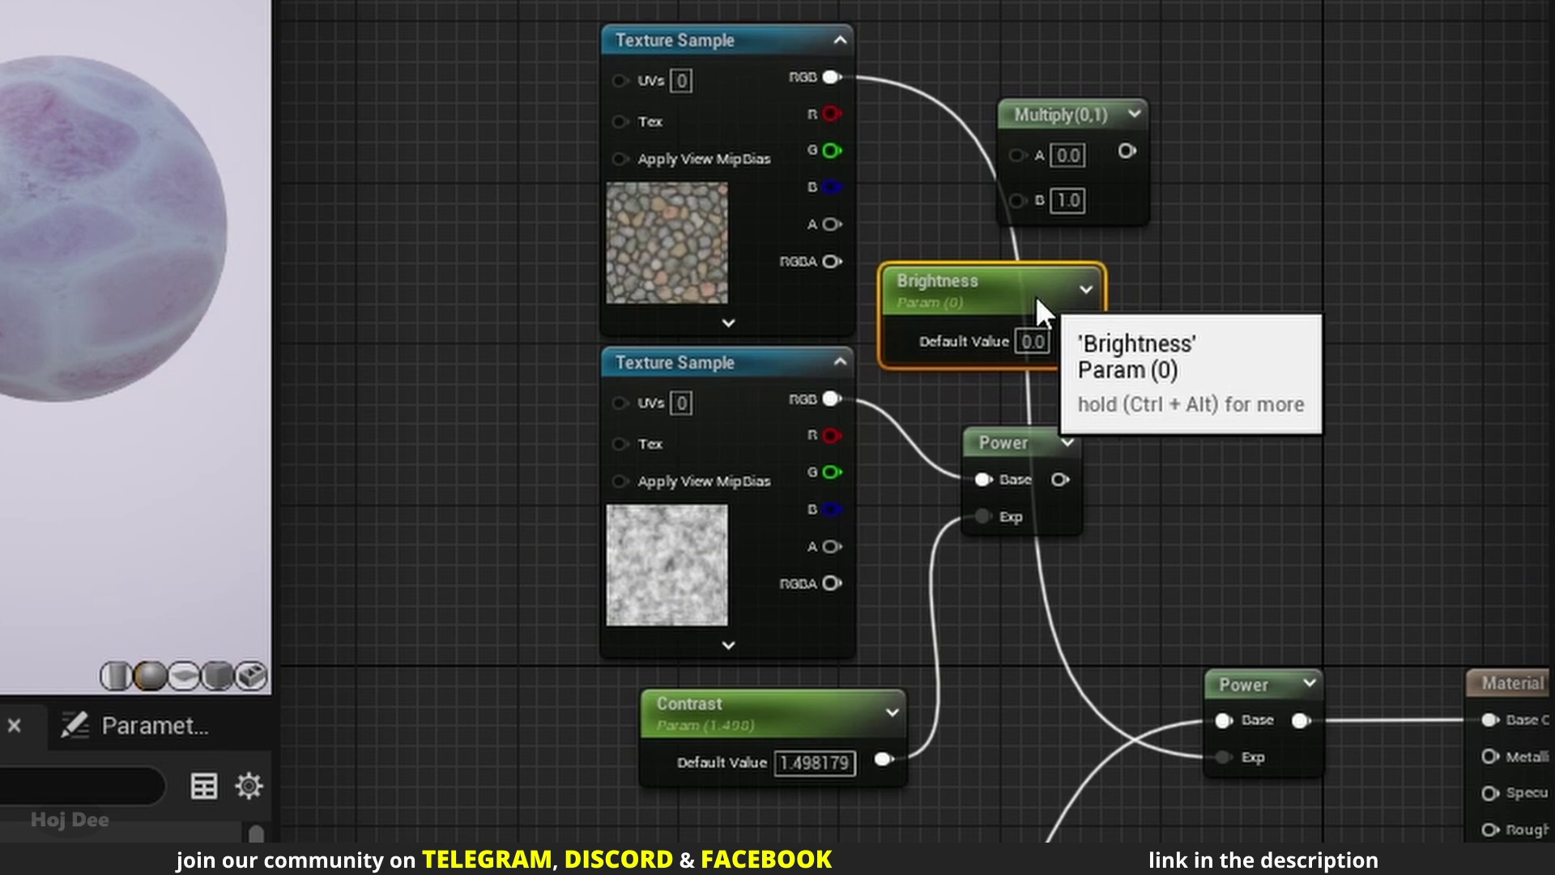
# - Move the Power node and its Contrast parameter near Multiply, disconnect the noise texture, and delete the Power node feeding the material
pyautogui.click(1022, 447)
pyautogui.keyDown('shift'); pyautogui.click(859, 710); pyautogui.keyUp('shift')
pyautogui.moveTo(1019, 447); pyautogui.dragTo(1301, 166)
pyautogui.keyDown('alt'); pyautogui.click(915, 394); pyautogui.keyUp('alt')
pyautogui.click(1131, 358)
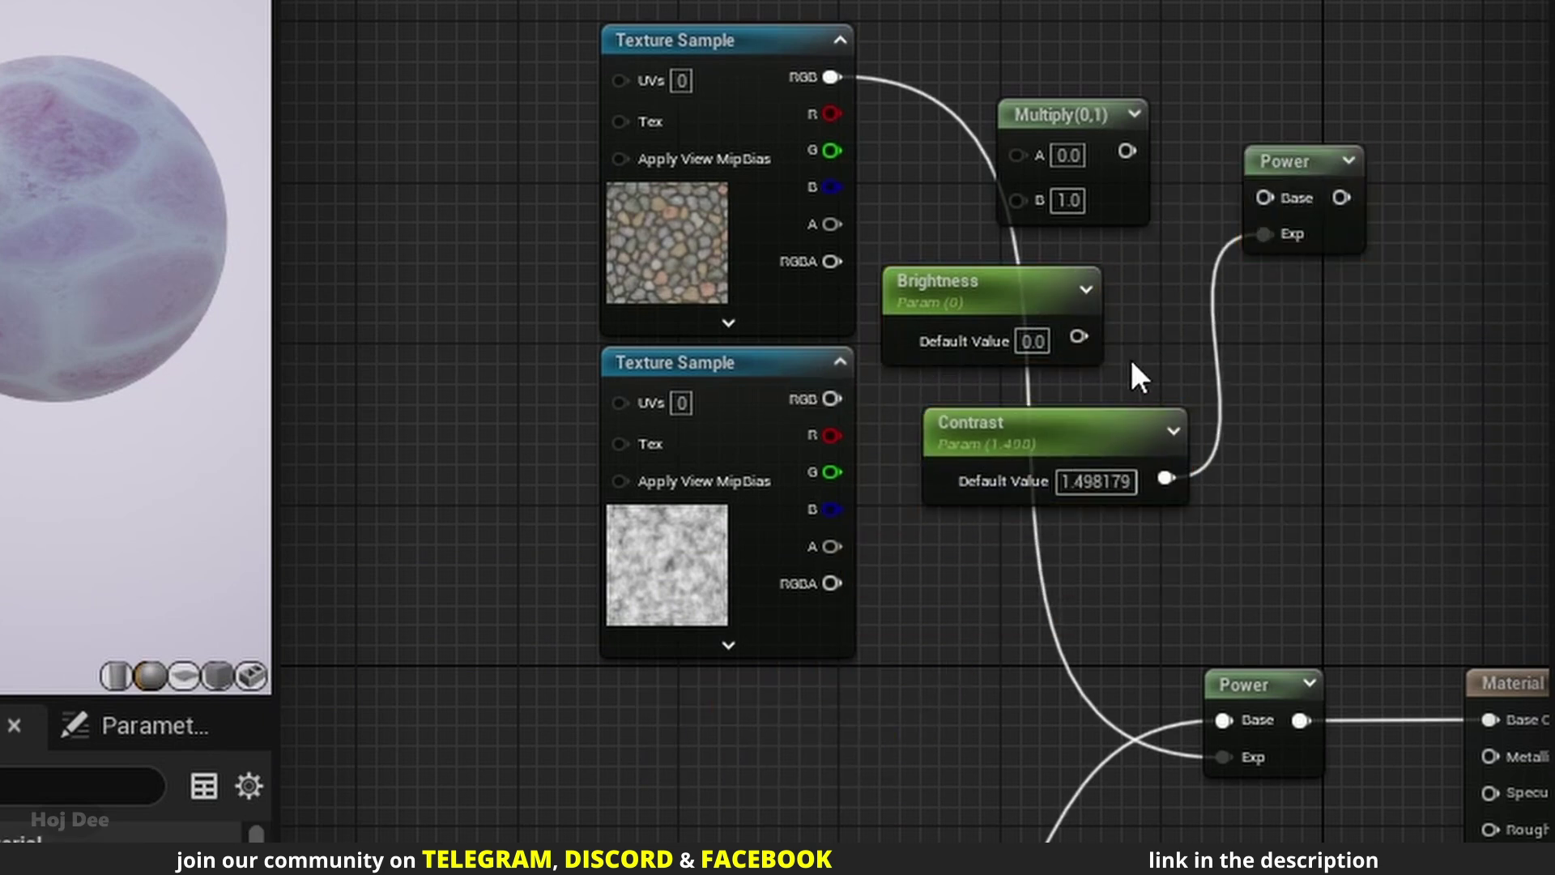
pyautogui.click(1252, 685)
pyautogui.press('Delete')
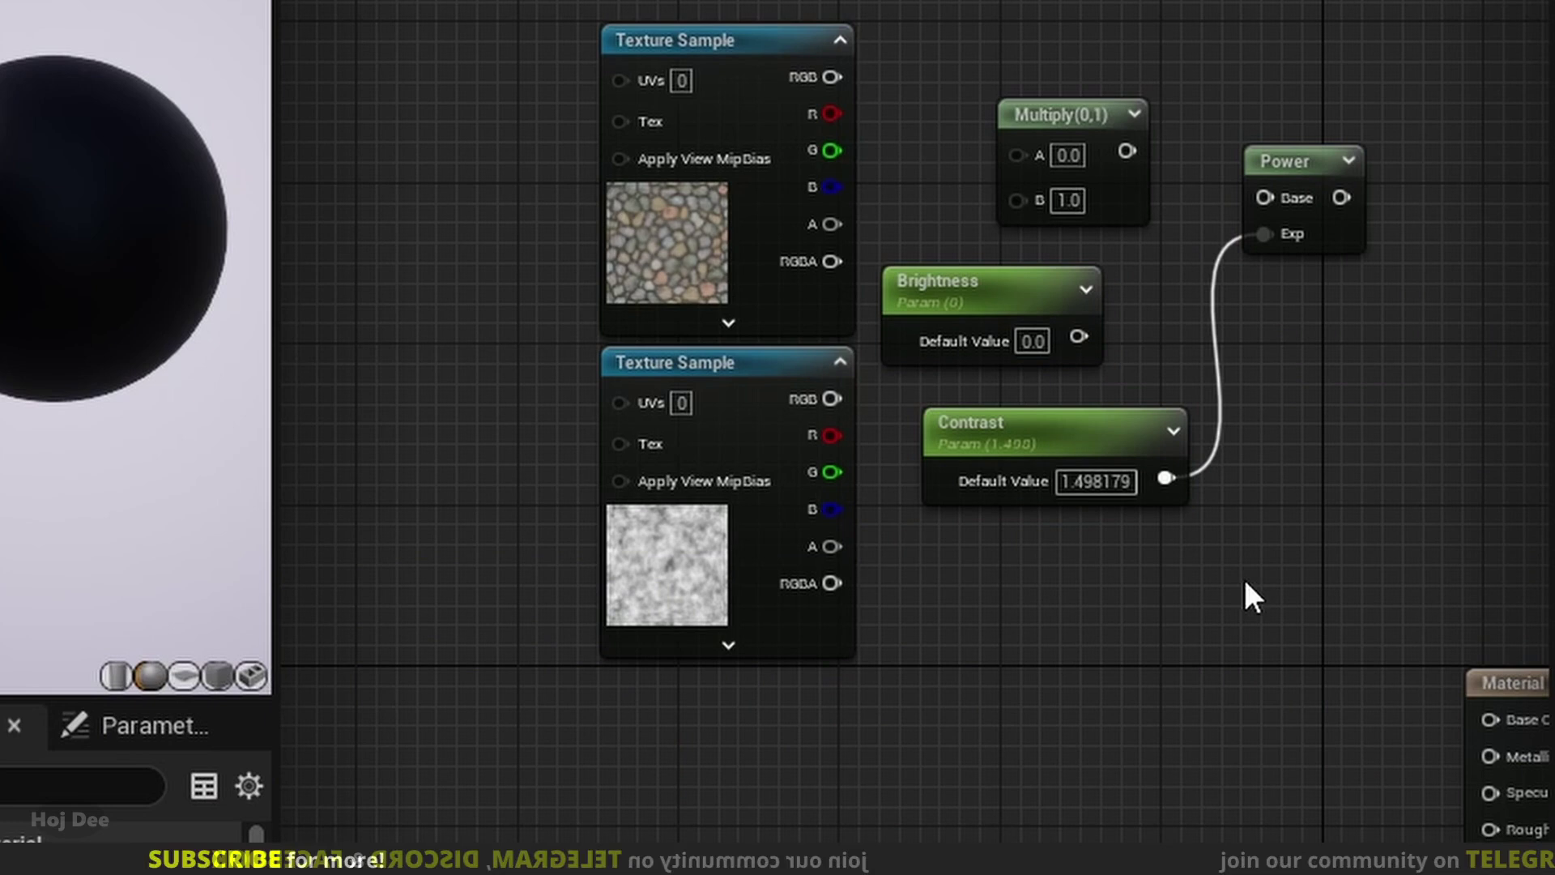
# - Set the default values of both the Brightness and Contrast parameters to 1
pyautogui.scroll(2, 1142, 320)
pyautogui.write('1')
pyautogui.press('Return')
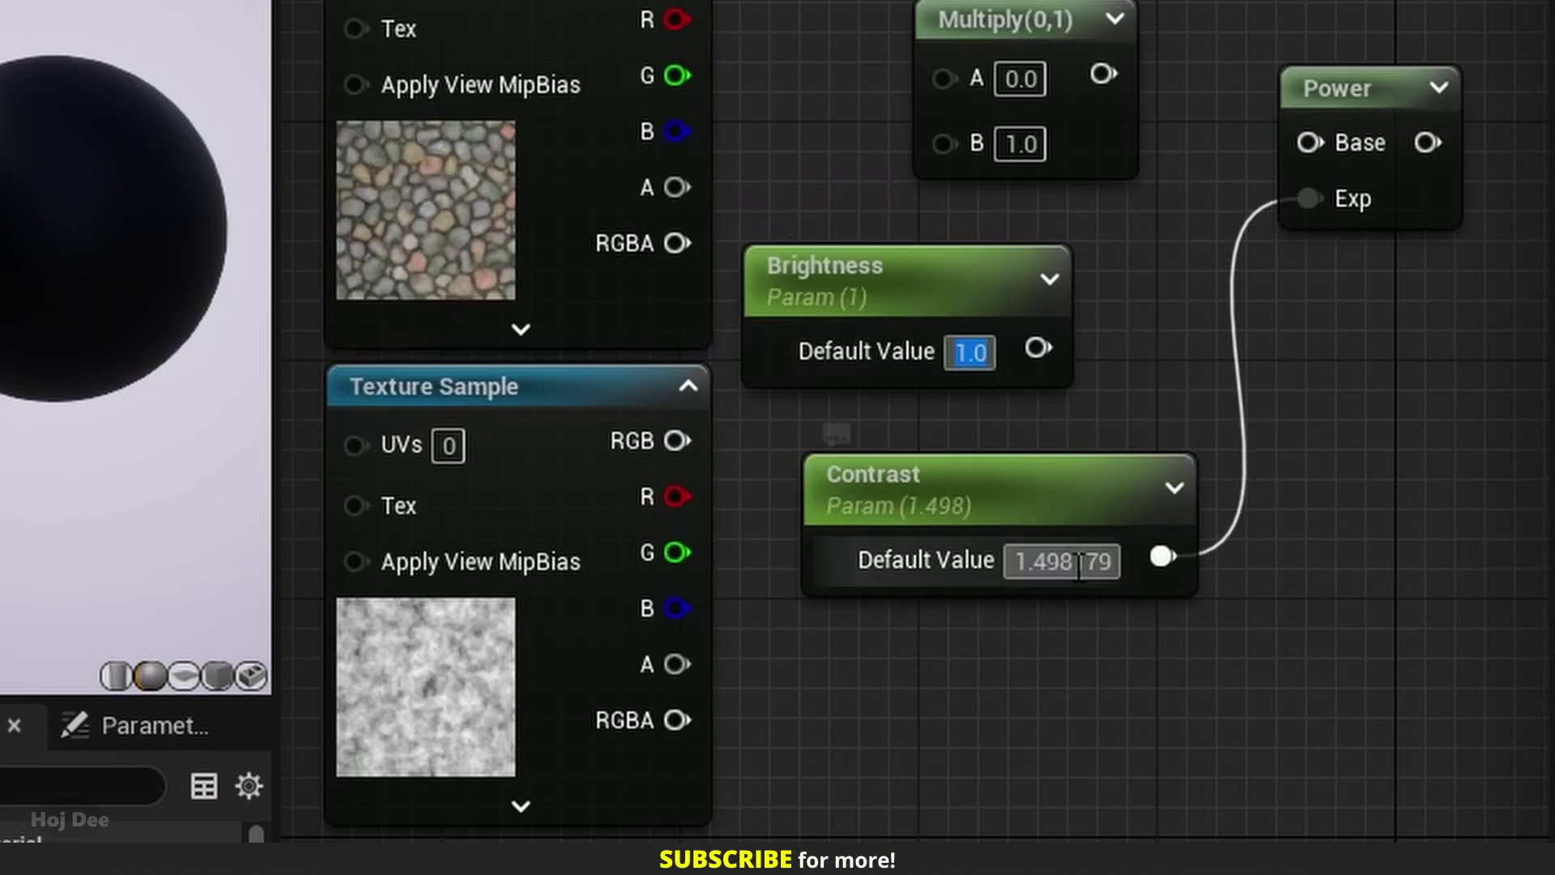
pyautogui.click(1078, 560)
pyautogui.write('1')
pyautogui.press('Return')
# - Connect the cobblestone texture's RGB to Multiply's A, Brightness to its B, and Multiply's output to Power's Base
pyautogui.moveTo(836, 96); pyautogui.dragTo(1045, 185)
pyautogui.moveTo(1160, 182); pyautogui.dragTo(1243, 209)
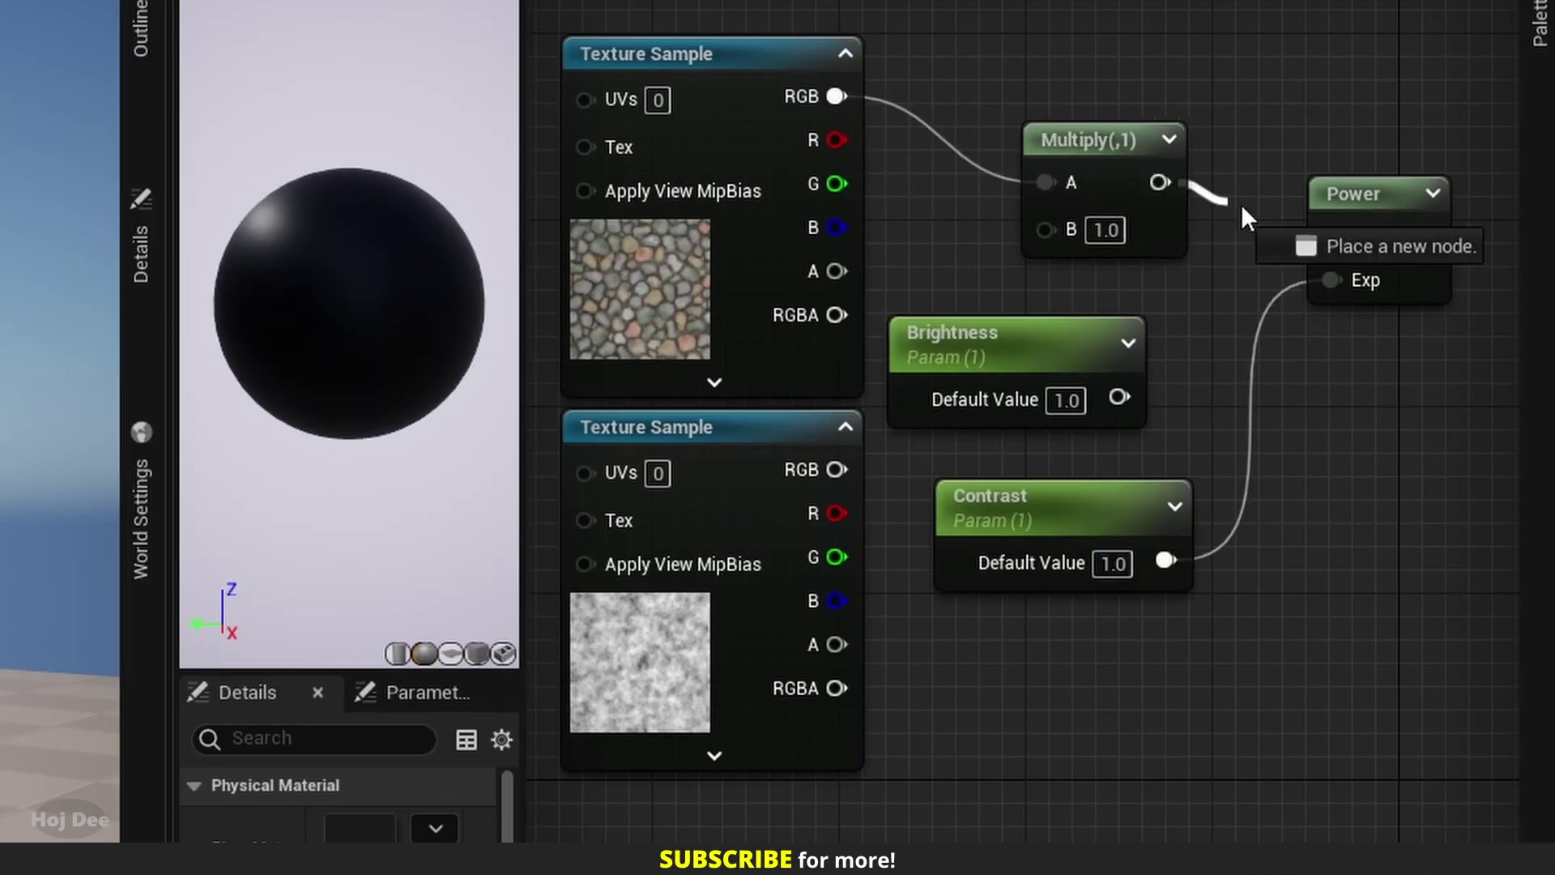
pyautogui.moveTo(1119, 397); pyautogui.dragTo(1046, 230)
# - Move the noise texture and constant nodes down out of the way and bring the cobblestone node chain closer to the Material node
pyautogui.scroll(-4, 1218, 396)
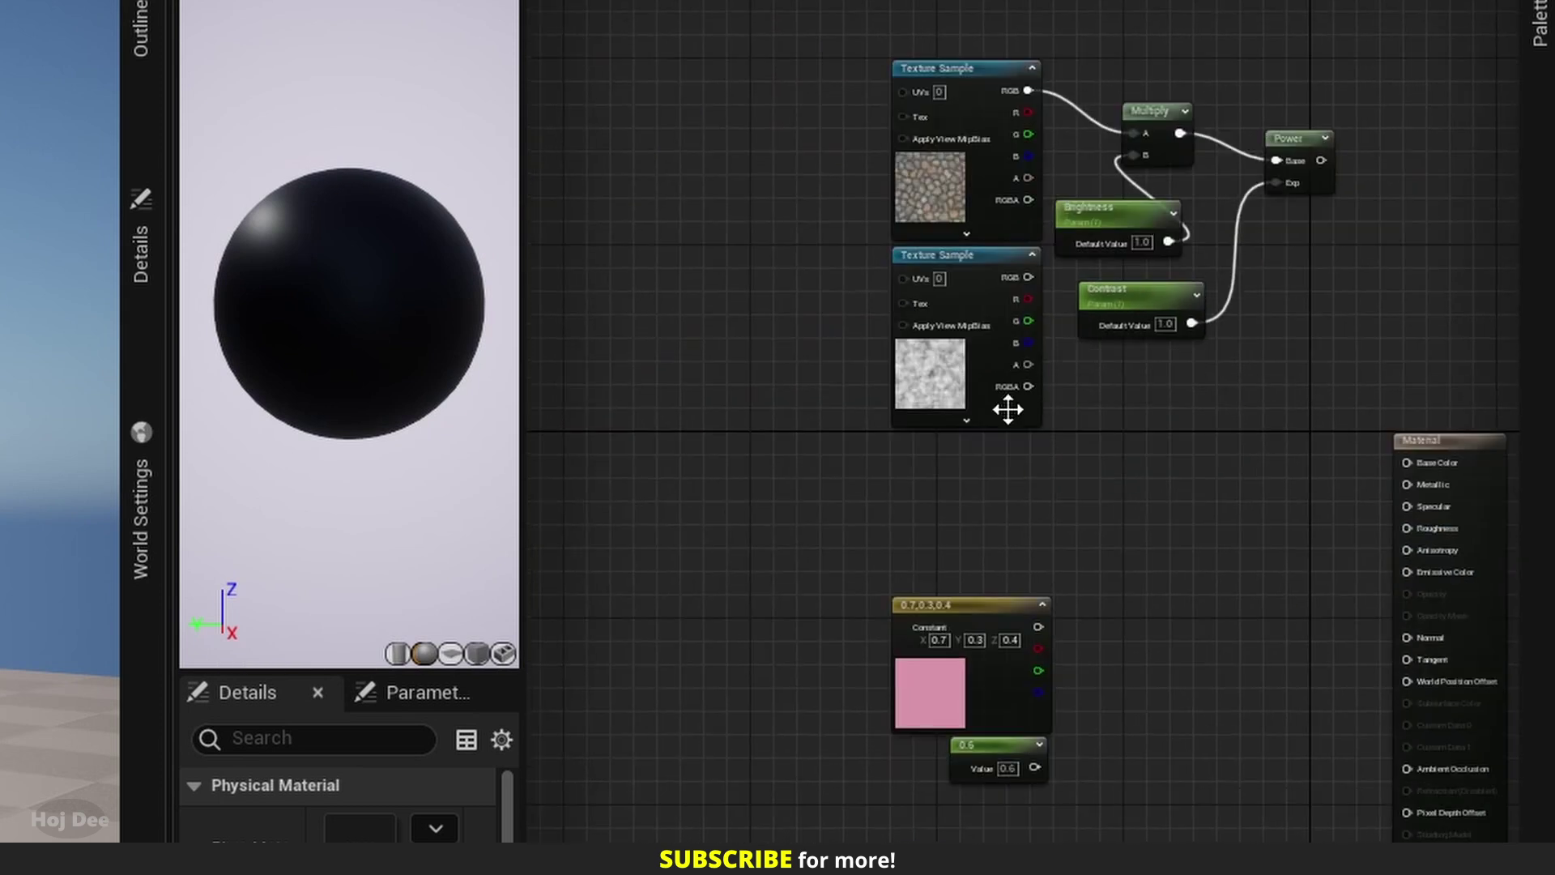
pyautogui.moveTo(998, 309); pyautogui.dragTo(1013, 470)
pyautogui.moveTo(1087, 523); pyautogui.dragTo(1000, 758)
pyautogui.moveTo(980, 599); pyautogui.dragTo(991, 832)
pyautogui.moveTo(1293, 81); pyautogui.dragTo(996, 308)
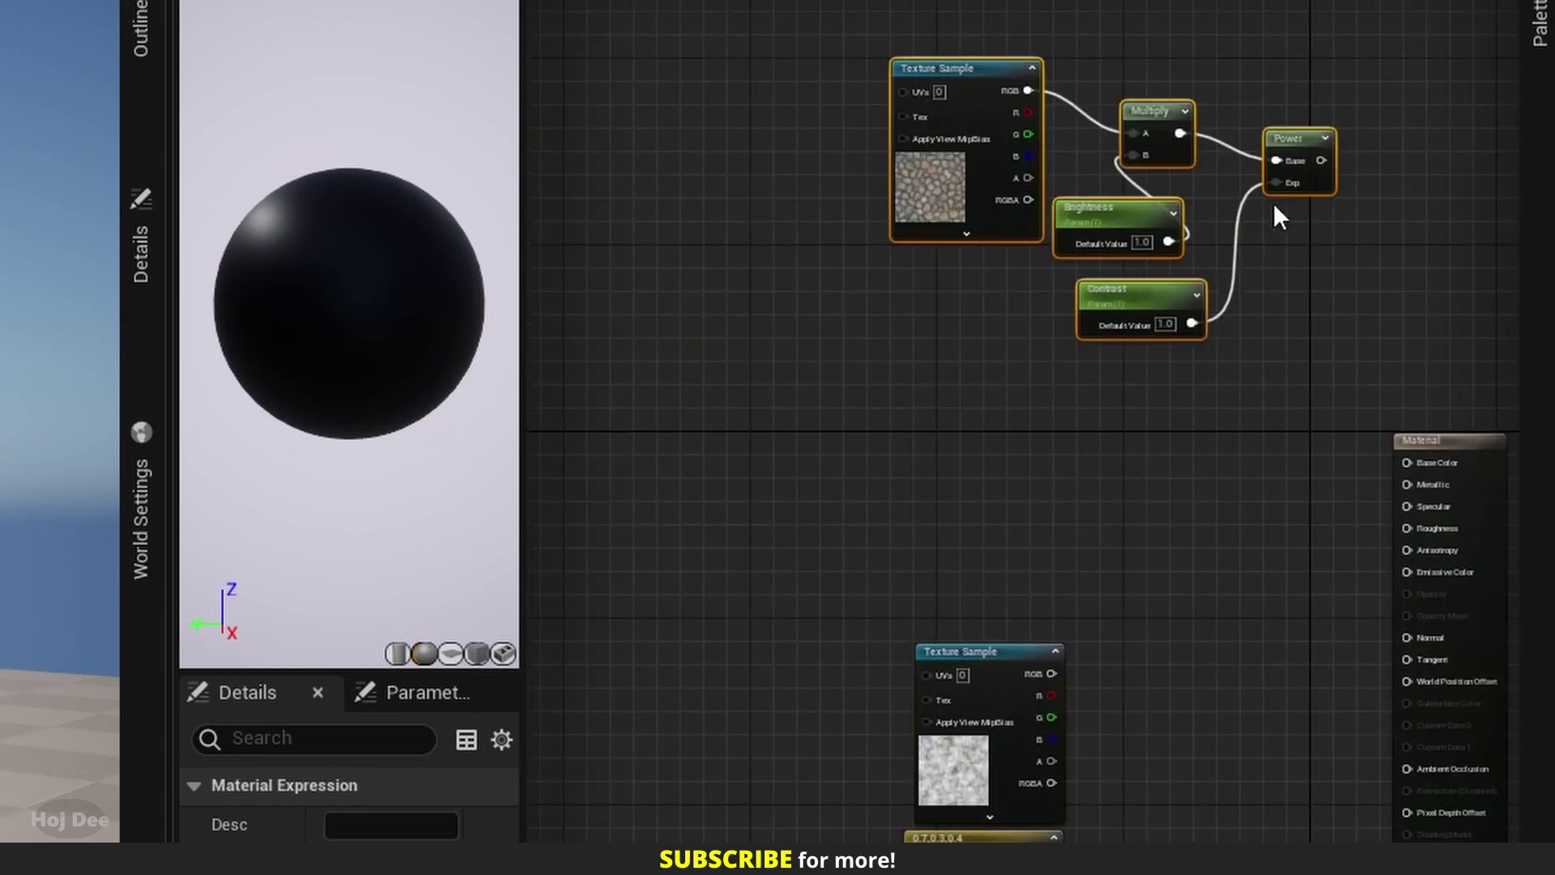
pyautogui.moveTo(1299, 150); pyautogui.dragTo(1302, 486)
# - Connect the Power output to the material's Base Color, and apply and save the material
pyautogui.scroll(2, 1176, 390)
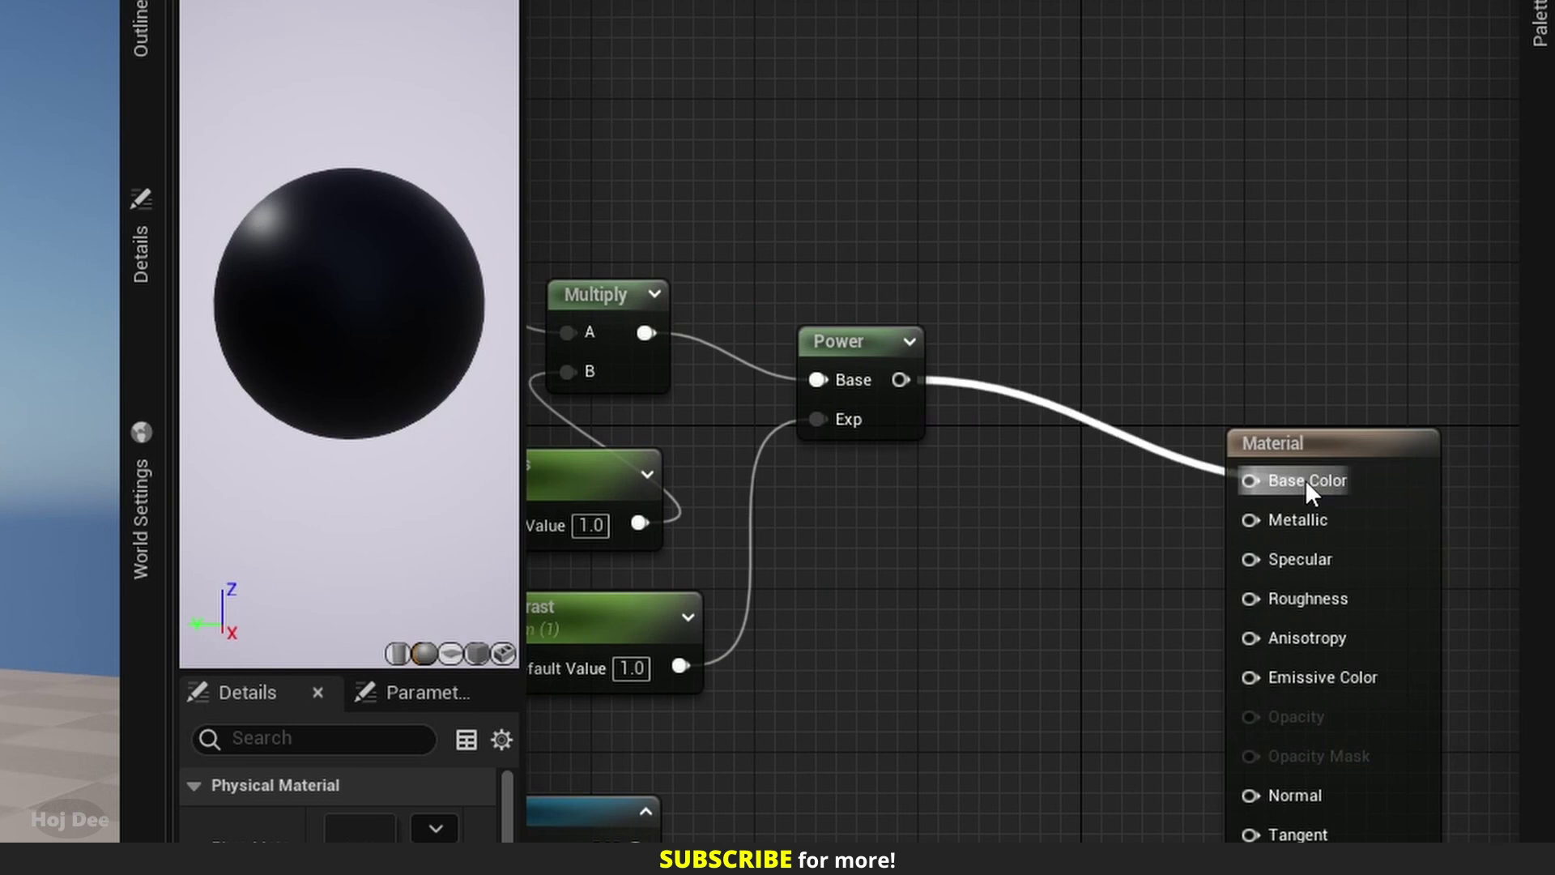
pyautogui.moveTo(970, 567); pyautogui.dragTo(1002, 577, button='right')
pyautogui.scroll(-3, 1326, 587)
pyautogui.click(901, 65)
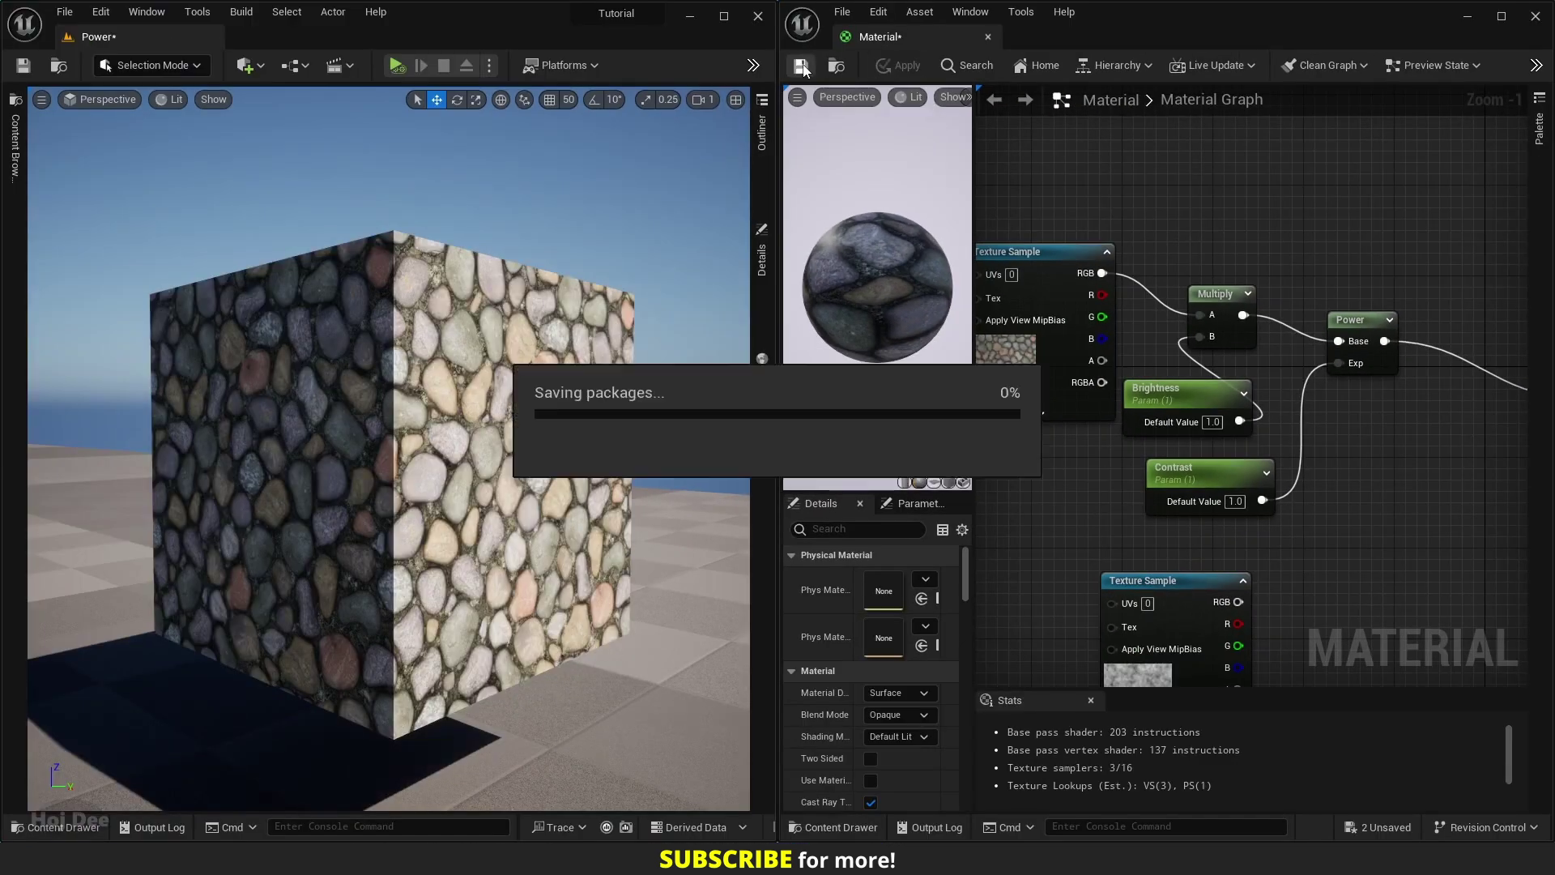
# - Try different Brightness and Contrast default values while watching the cube, ending at about 1.03 for Brightness and 0.91 for Contrast
pyautogui.click(1177, 394)
pyautogui.moveTo(895, 622); pyautogui.dragTo(956, 622)
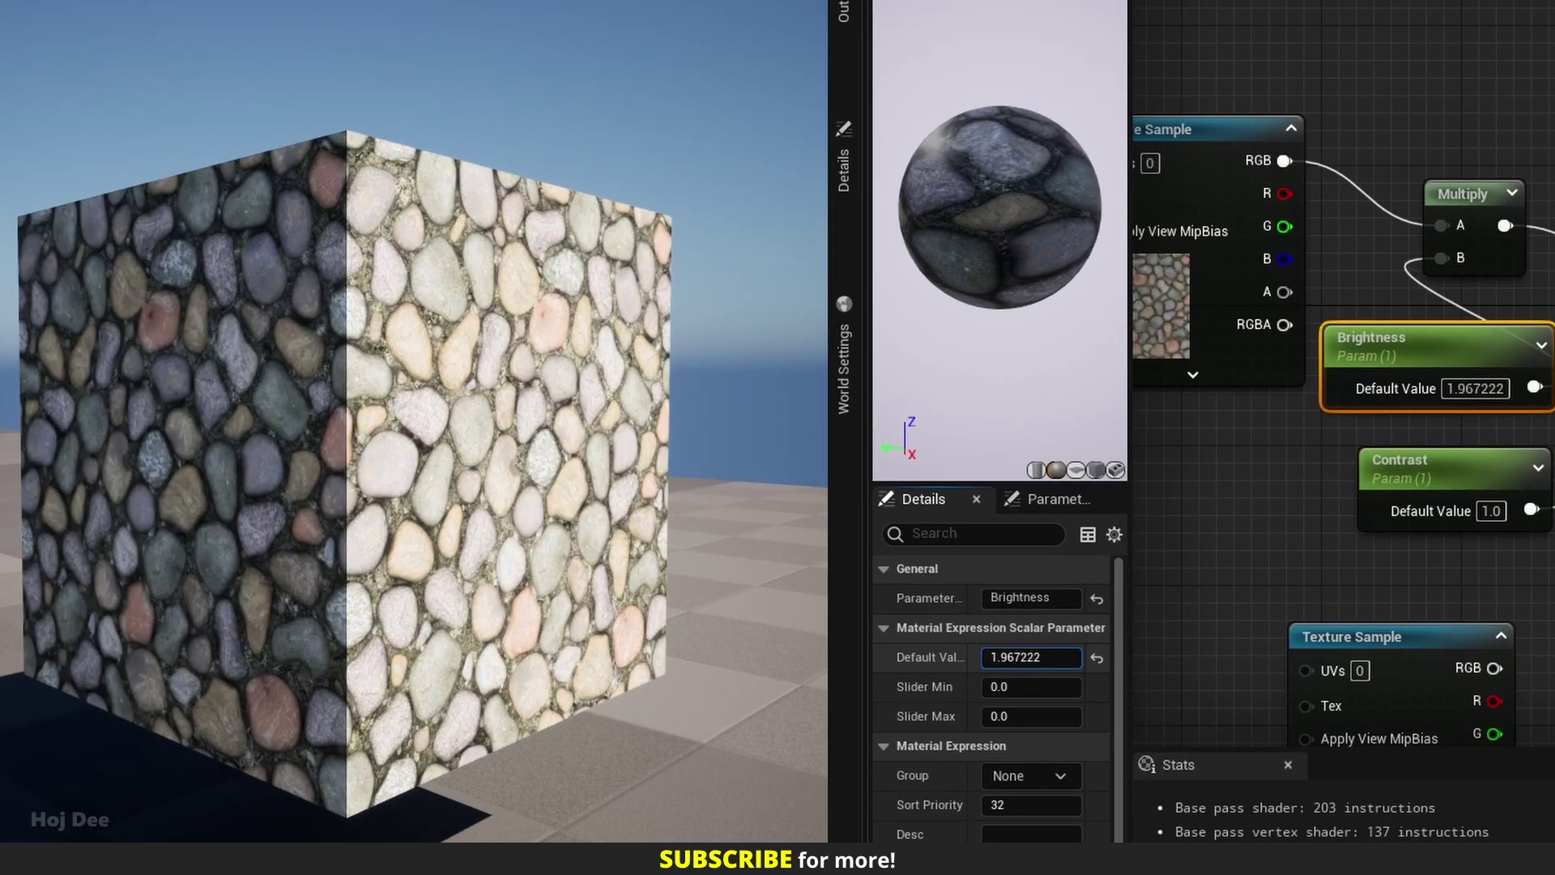
pyautogui.click(1191, 479)
pyautogui.moveTo(1029, 657); pyautogui.dragTo(992, 657)
pyautogui.click(1413, 362)
pyautogui.click(1390, 468)
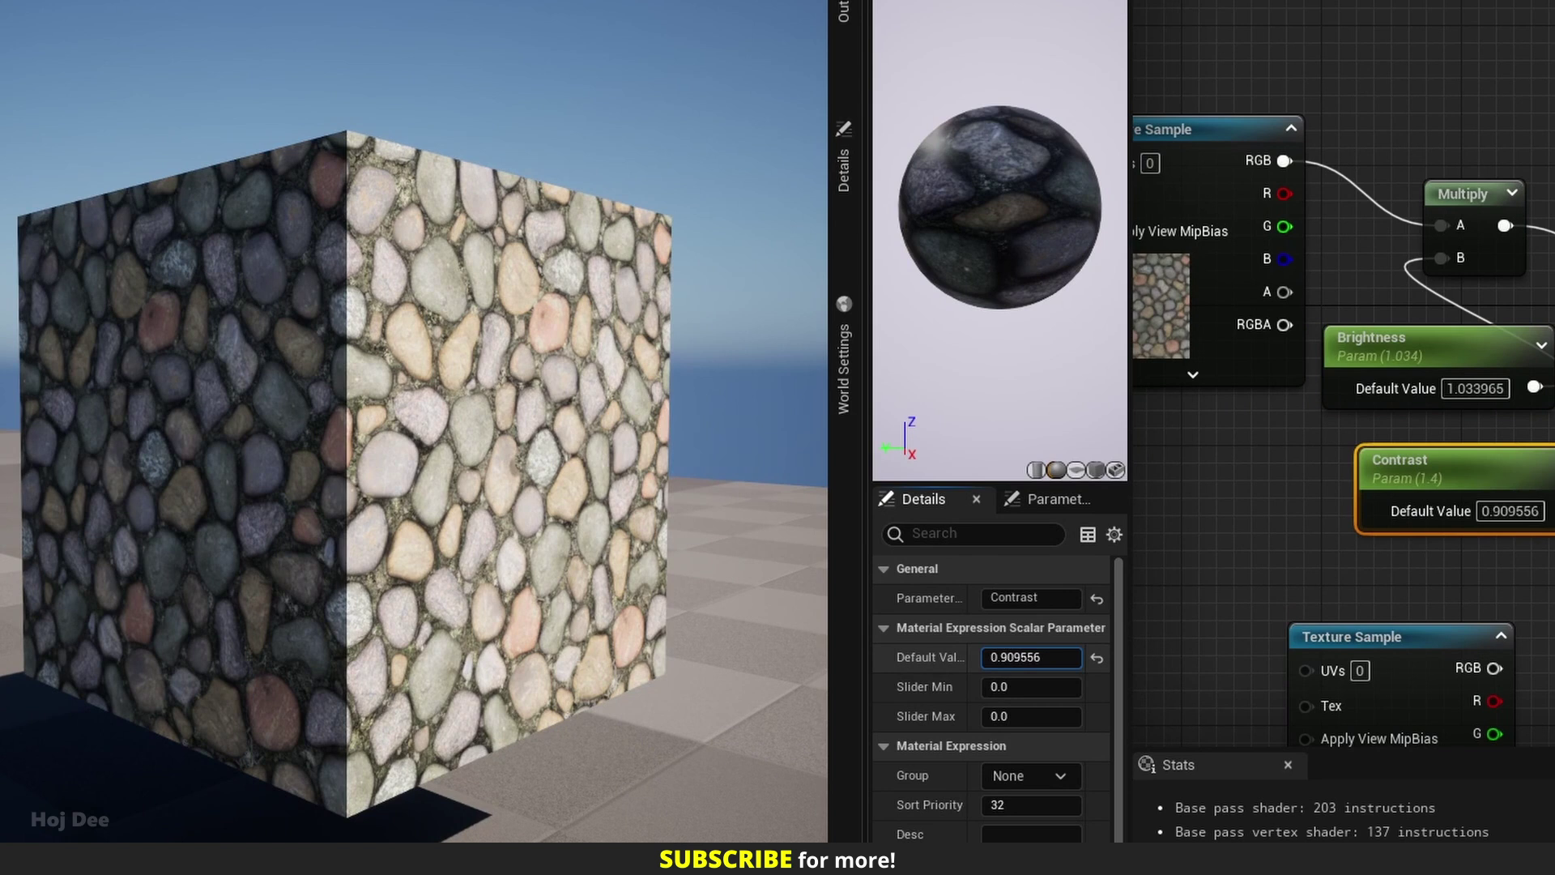
pyautogui.click(1294, 498)
# - Clear the pebble search in the StarterContent textures and add a brick texture to the graph
pyautogui.scroll(-2, 1292, 491)
pyautogui.moveTo(1292, 491); pyautogui.dragTo(1406, 357, button='right')
pyautogui.hotkey('ctrl', 'space')
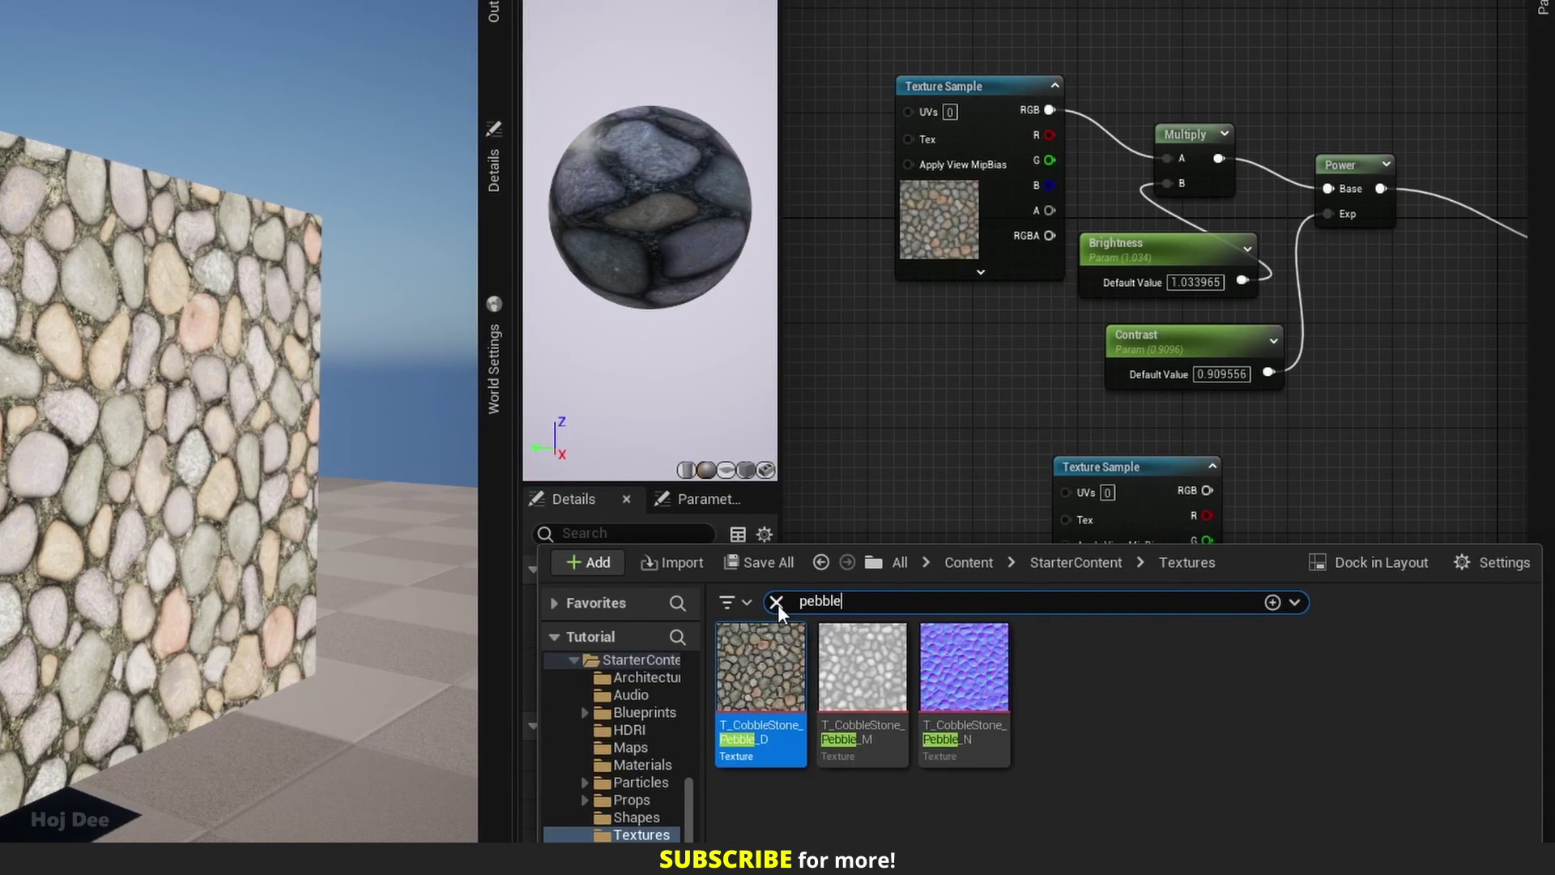
pyautogui.click(777, 603)
pyautogui.scroll(3, 917, 726)
pyautogui.moveTo(1110, 689); pyautogui.dragTo(885, 333)
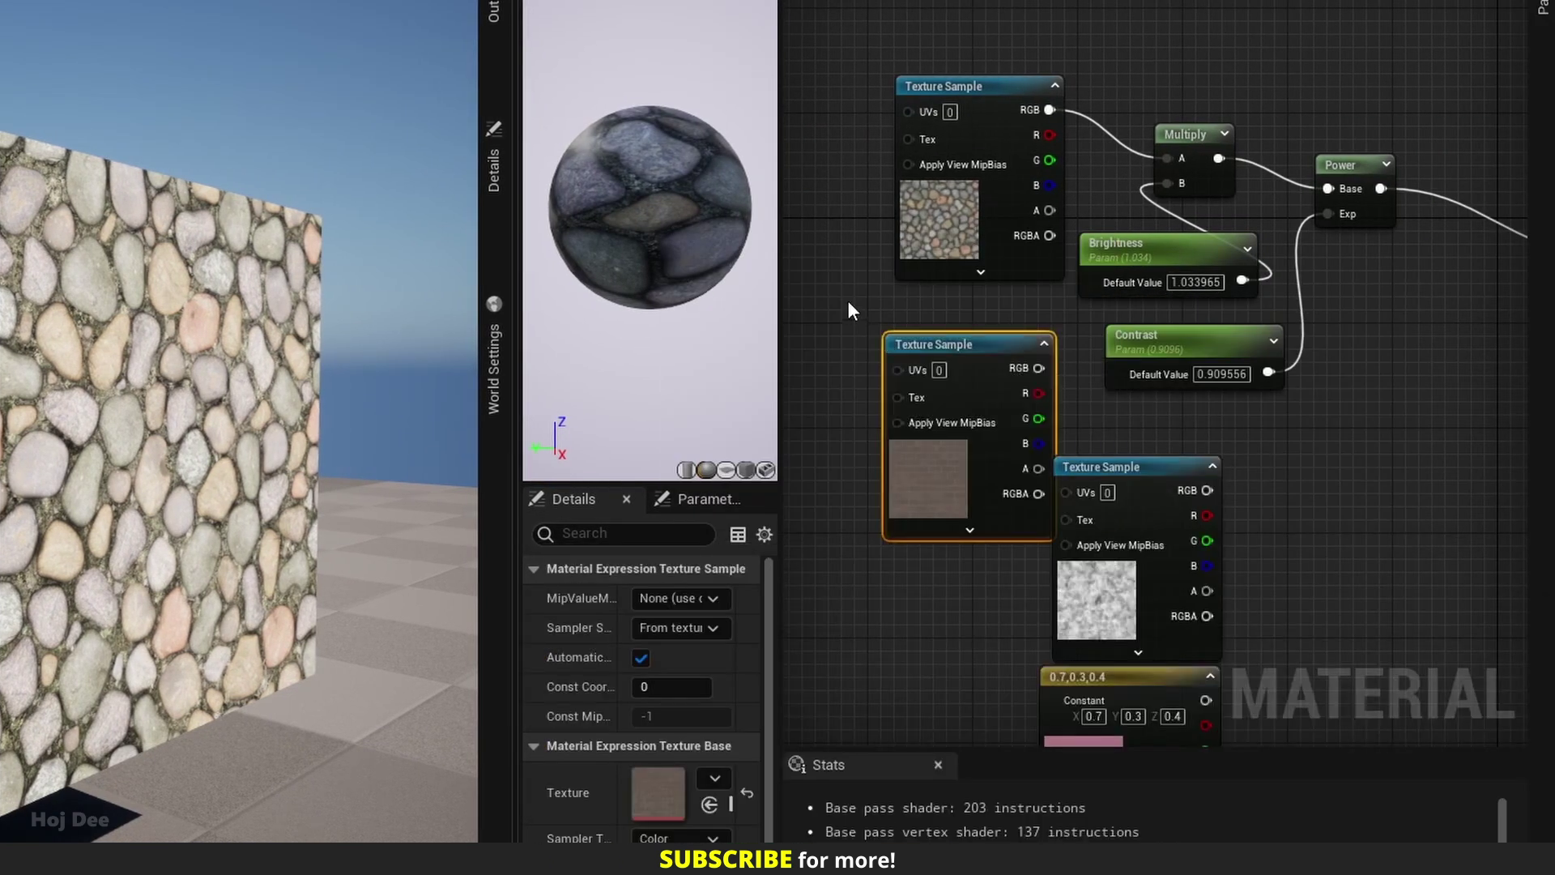
# - Move the brick texture above the cobblestone one, connect its RGB to Multiply's A in its place, and apply the material
pyautogui.moveTo(848, 304); pyautogui.dragTo(901, 389, button='right')
pyautogui.moveTo(1037, 431); pyautogui.dragTo(1034, 0)
pyautogui.moveTo(1152, 44); pyautogui.dragTo(1112, 176, button='right')
pyautogui.moveTo(1051, 134); pyautogui.dragTo(1182, 380)
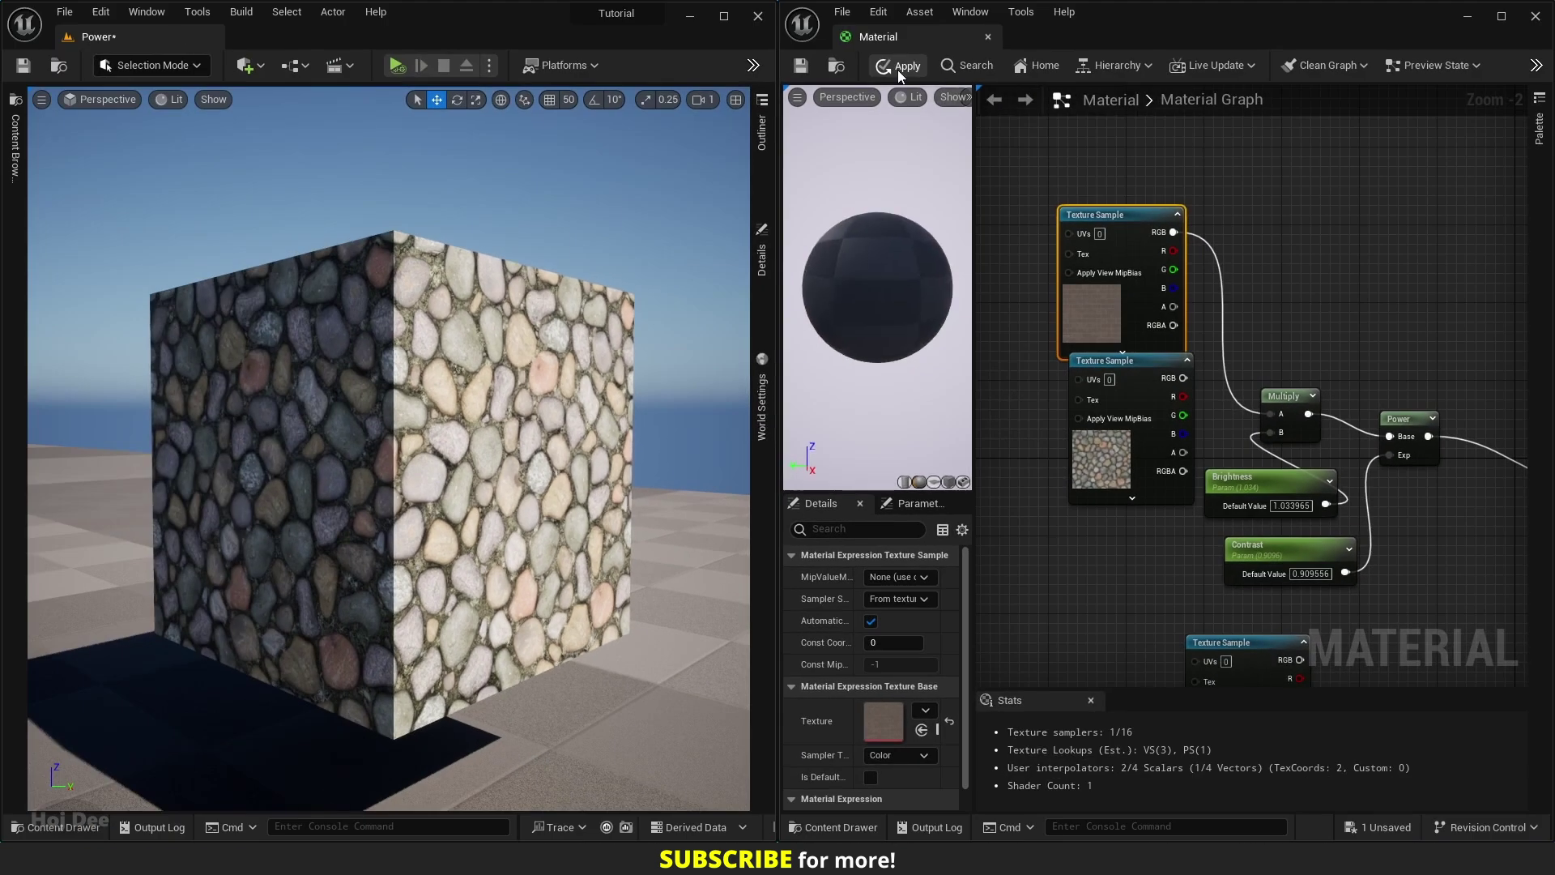
pyautogui.click(899, 70)
# - Adjust the Brightness default value to about 1.57 and Contrast to about 1.01 while watching the brick cube
pyautogui.click(1273, 488)
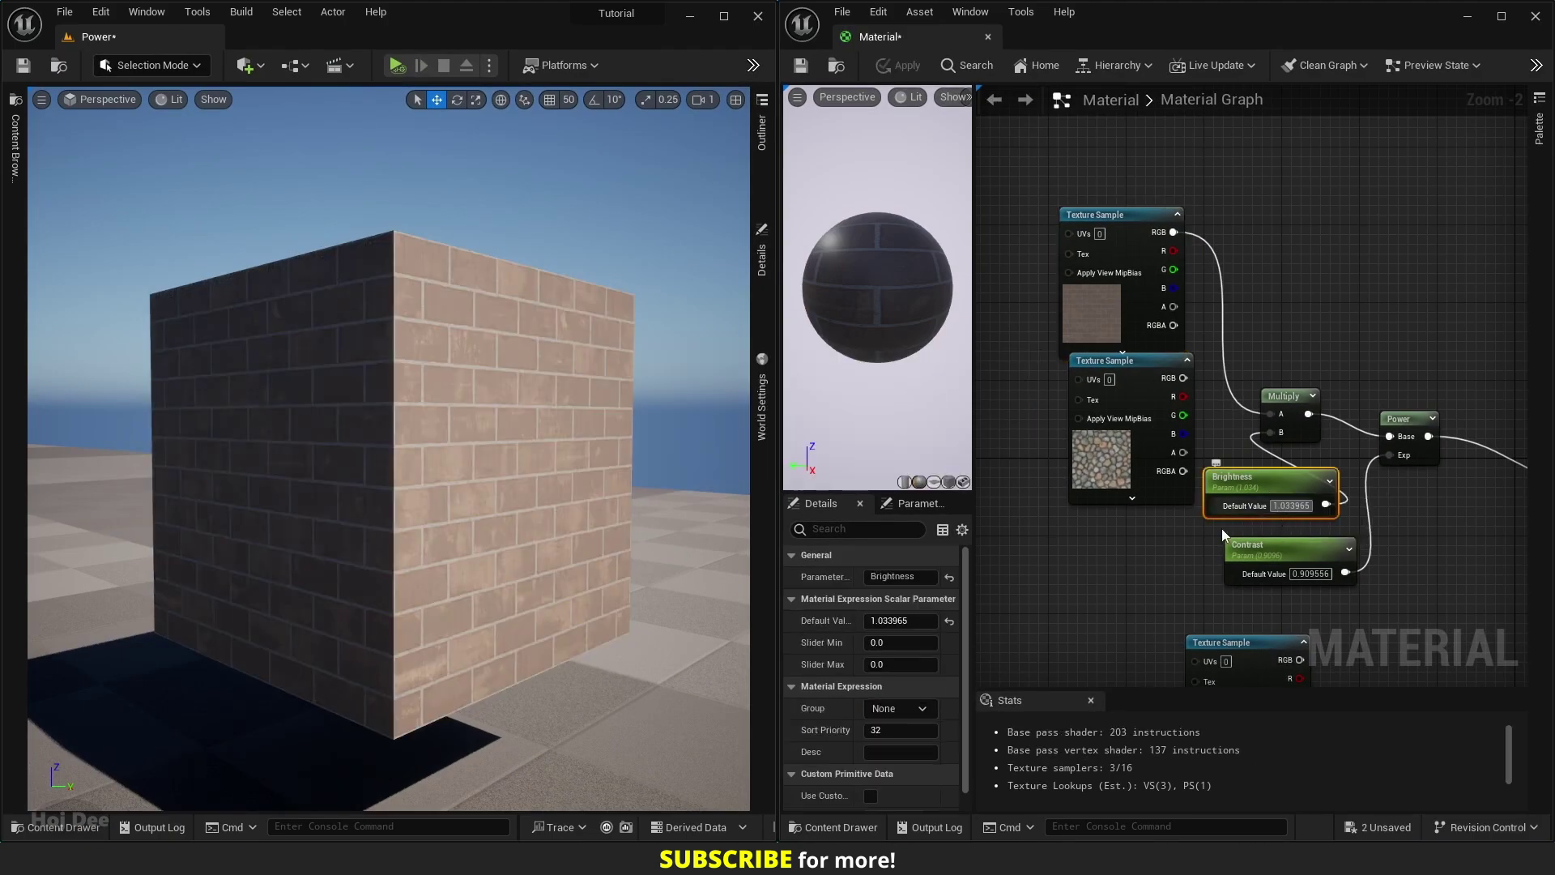
pyautogui.click(1237, 564)
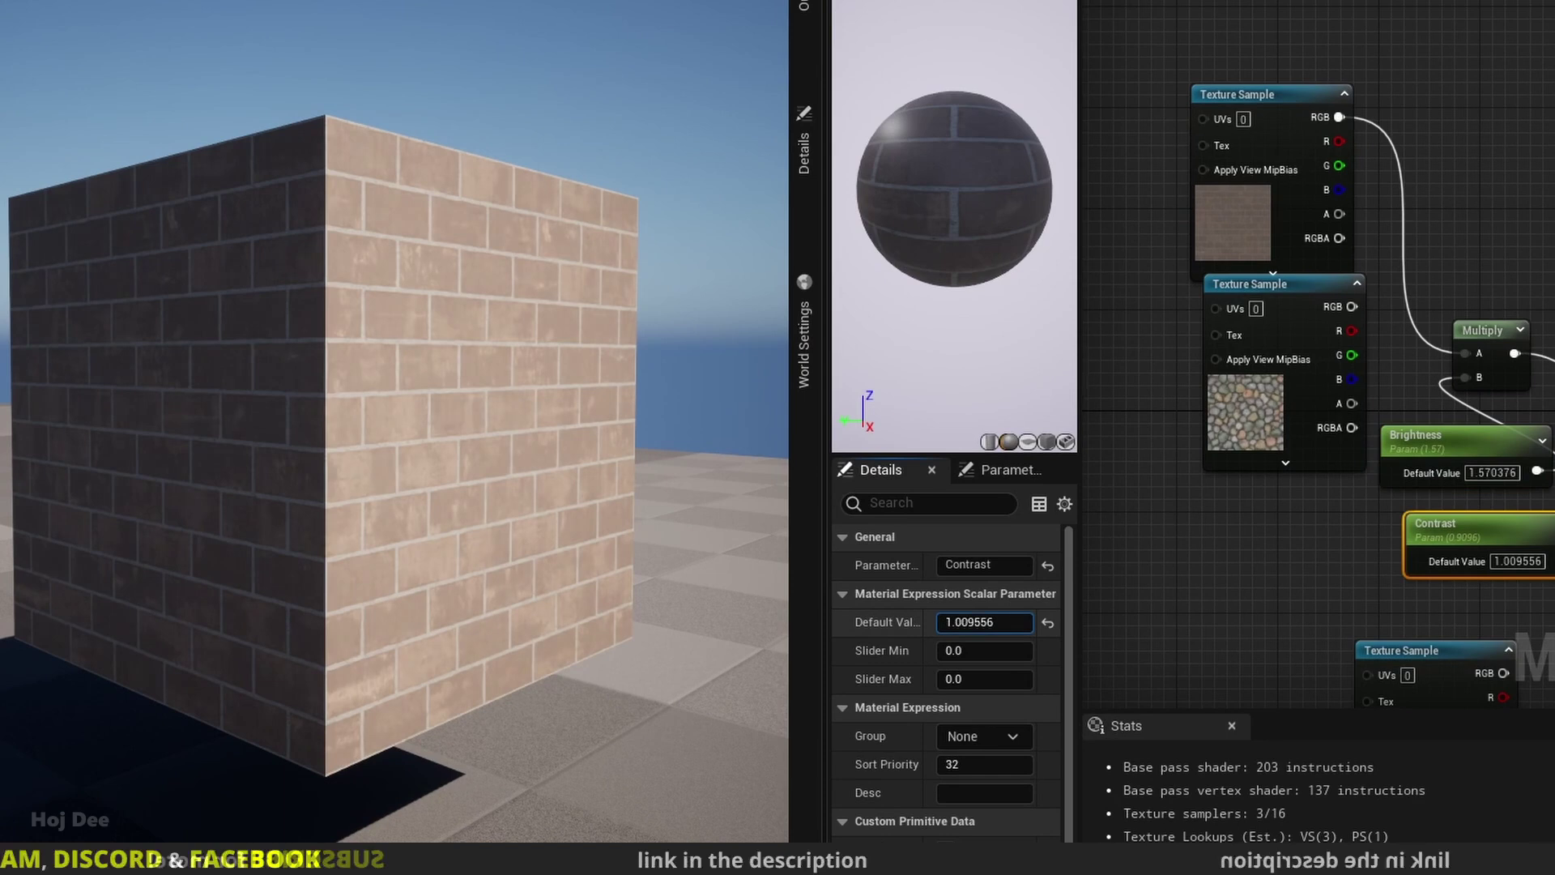